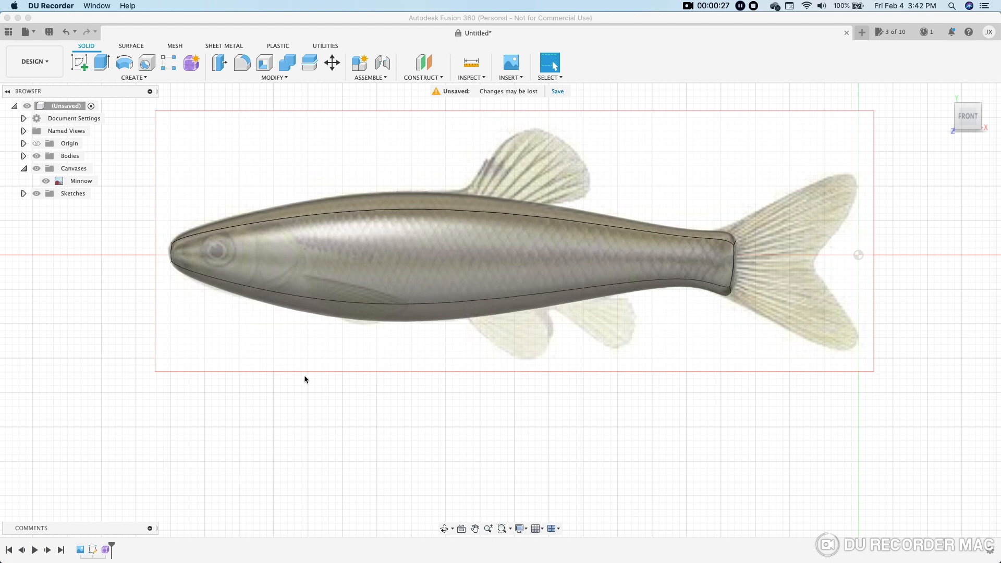
pyautogui.moveTo(334, 353); pyautogui.dragTo(299, 393, button='middle')
pyautogui.press('Escape')
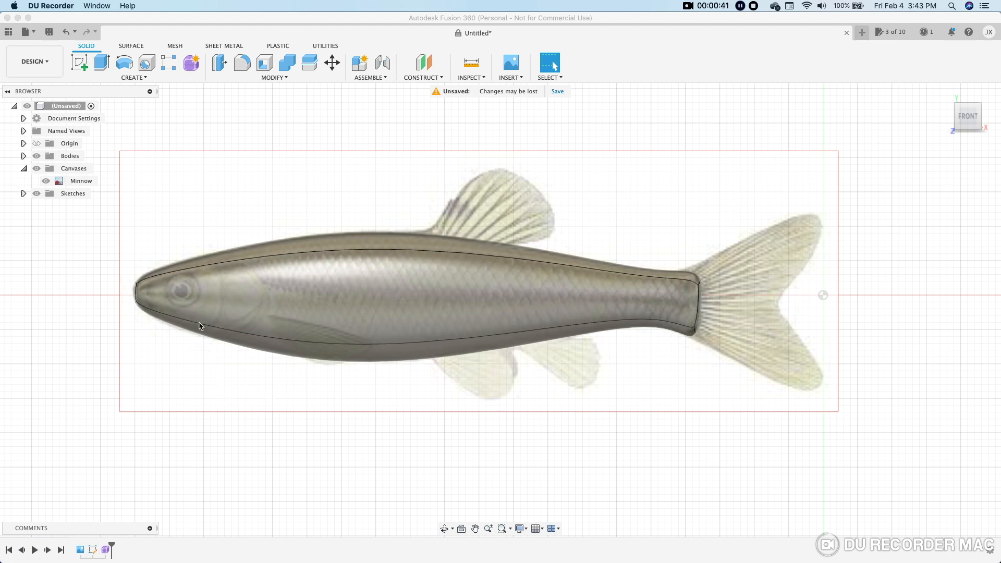
pyautogui.press('F4')
pyautogui.moveTo(351, 198)
pyautogui.mouseDown()
pyautogui.moveTo(348, 262)
pyautogui.moveTo(350, 201)
pyautogui.mouseUp()
pyautogui.press('Escape')
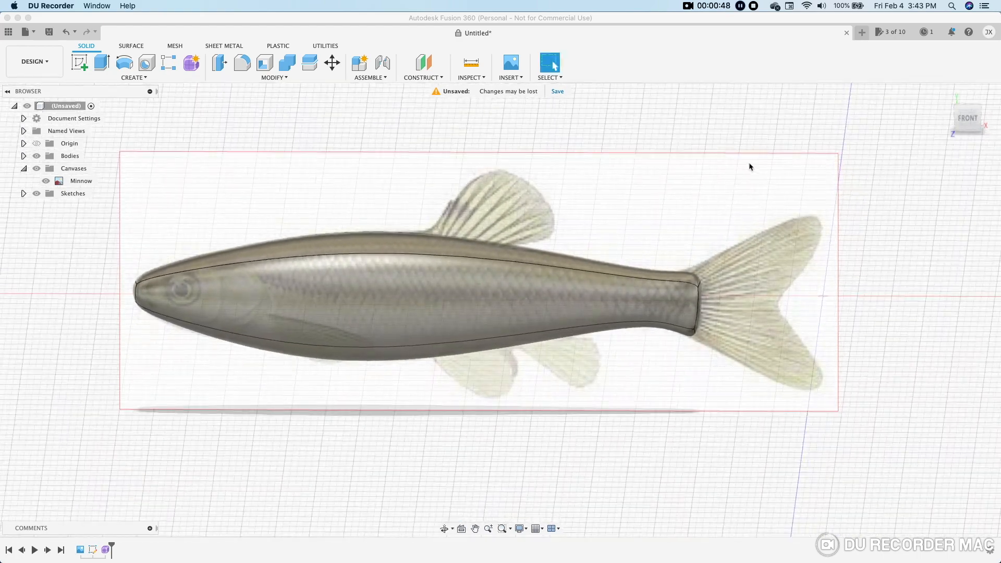
pyautogui.click(970, 120)
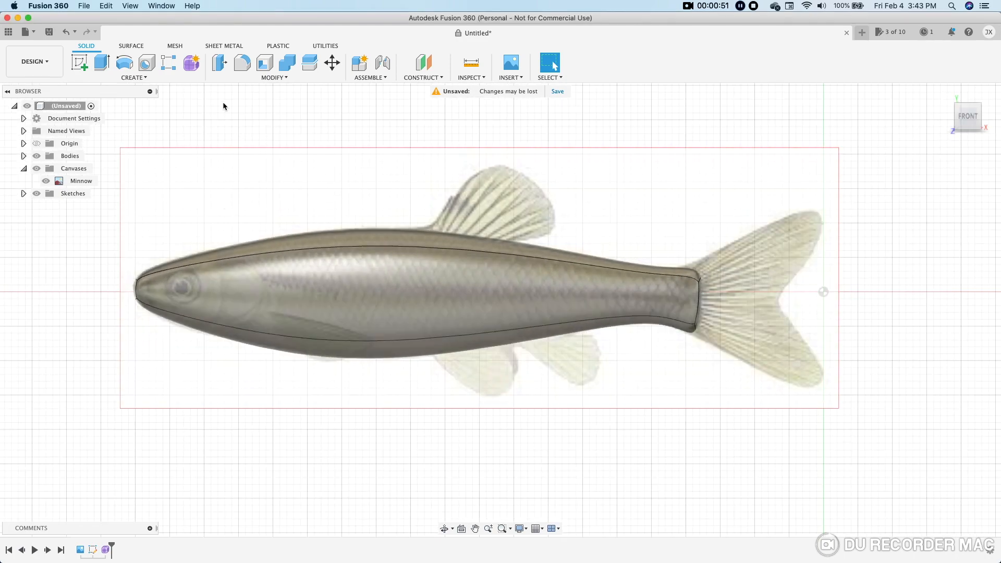
# Step: Sketch a curved spline on the front plane behind the minnow's gill, extending past the body's upper and lower edges, and finish the sketch
pyautogui.click(79, 62)
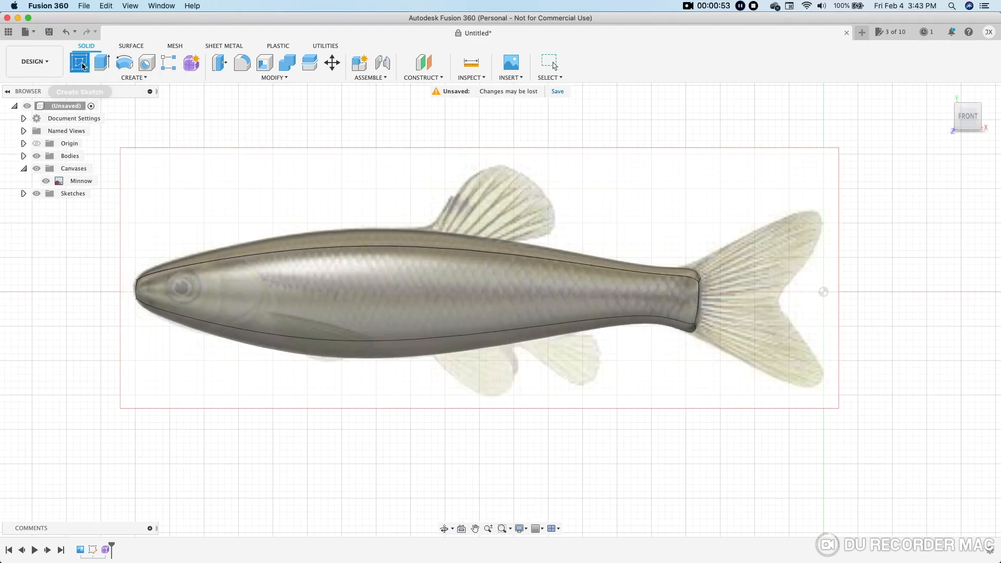
pyautogui.click(844, 263)
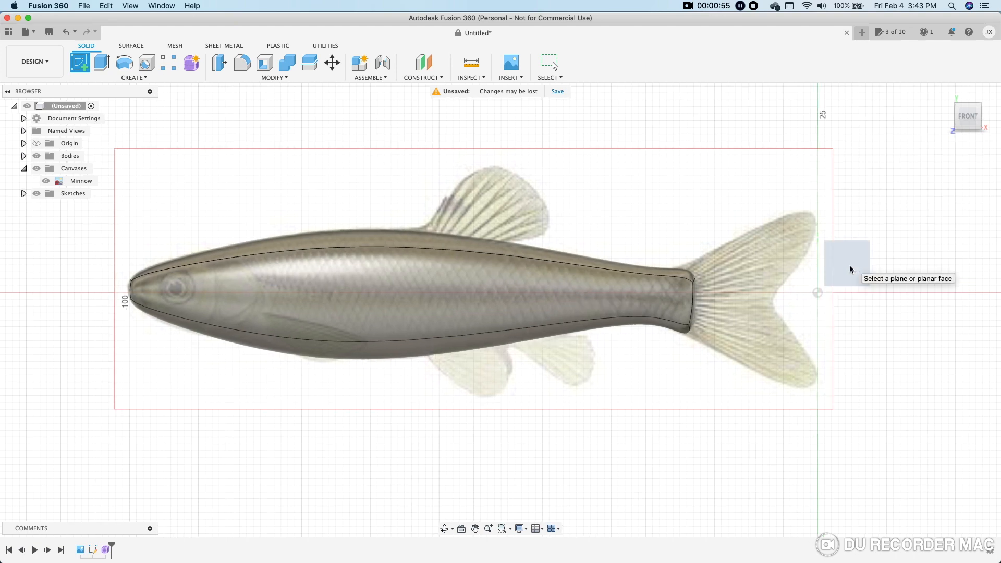
pyautogui.moveTo(350, 202); pyautogui.dragTo(691, 195, button='middle')
pyautogui.moveTo(430, 192); pyautogui.dragTo(390, 151, button='middle')
pyautogui.click(149, 67)
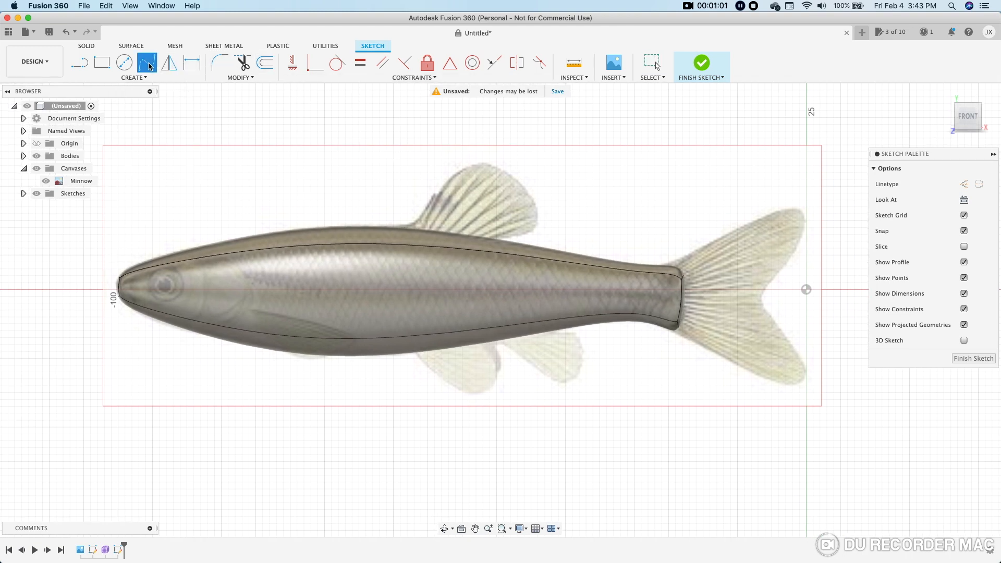
pyautogui.click(180, 352)
pyautogui.click(229, 328)
pyautogui.click(249, 296)
pyautogui.click(236, 263)
pyautogui.click(187, 228)
pyautogui.click(197, 204)
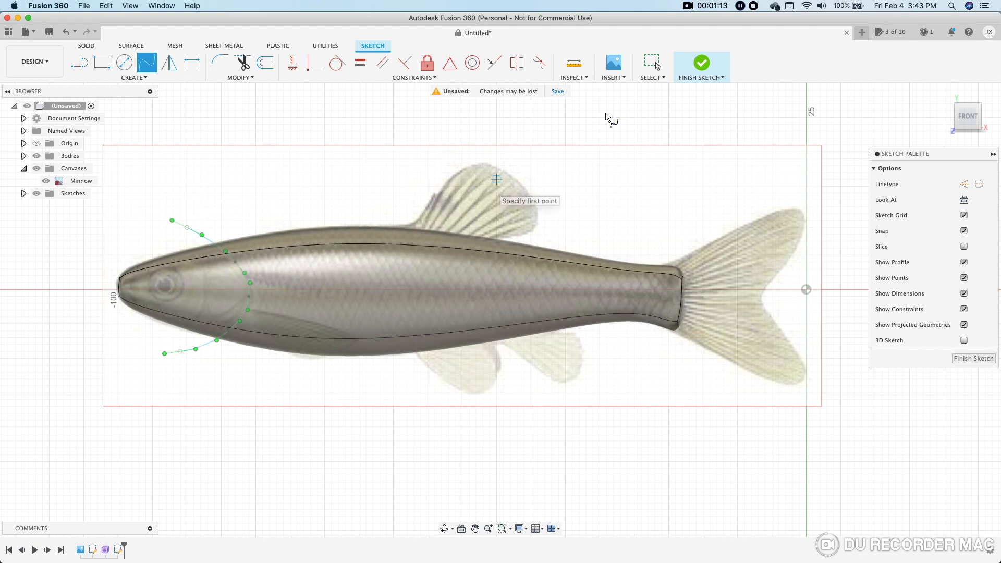
pyautogui.click(702, 64)
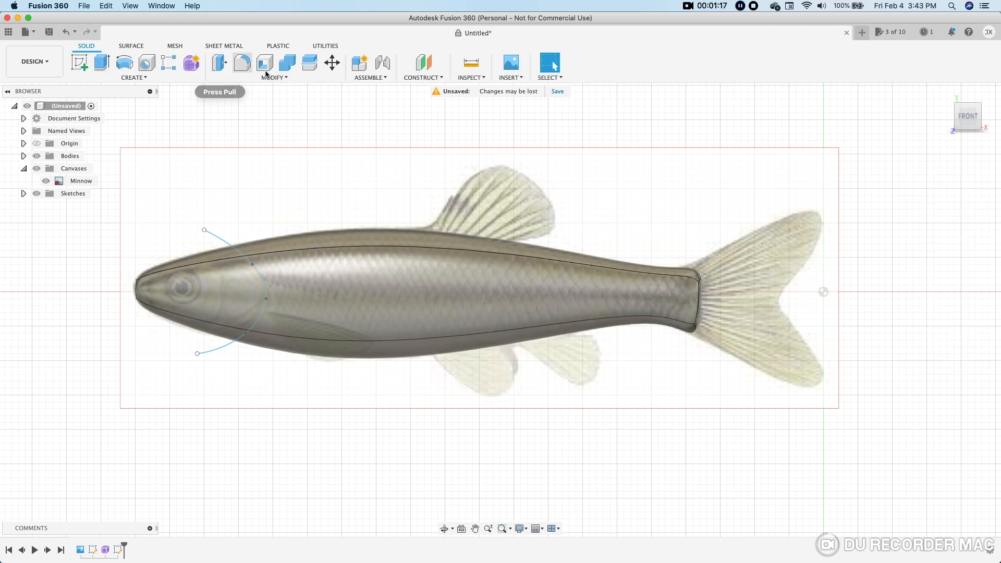
# Step: Split the fish body into head and rear sections with the gill spline as the splitting tool, keeping Extend Splitting Tools enabled
pyautogui.click(311, 64)
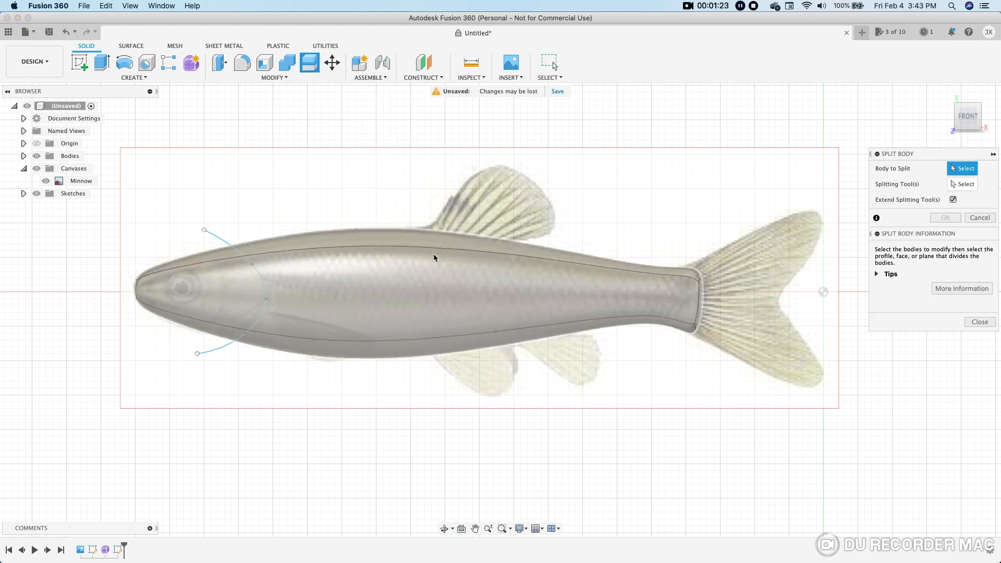
pyautogui.click(422, 273)
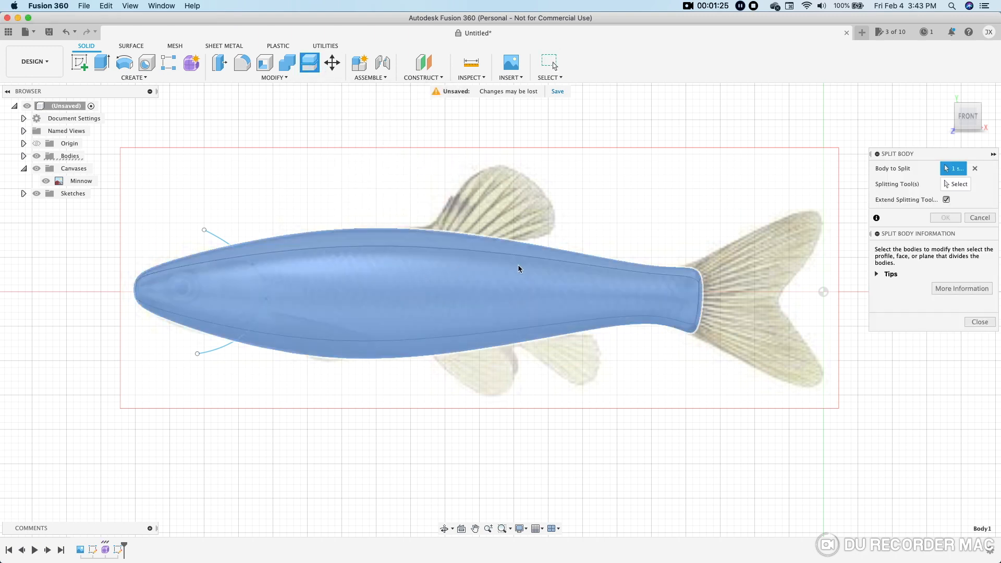
pyautogui.click(948, 185)
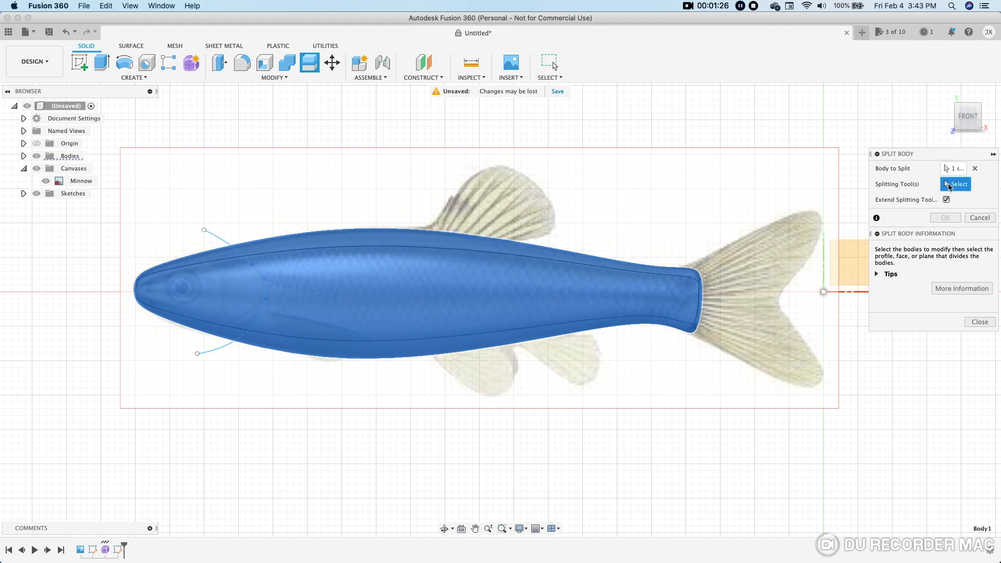
pyautogui.click(219, 240)
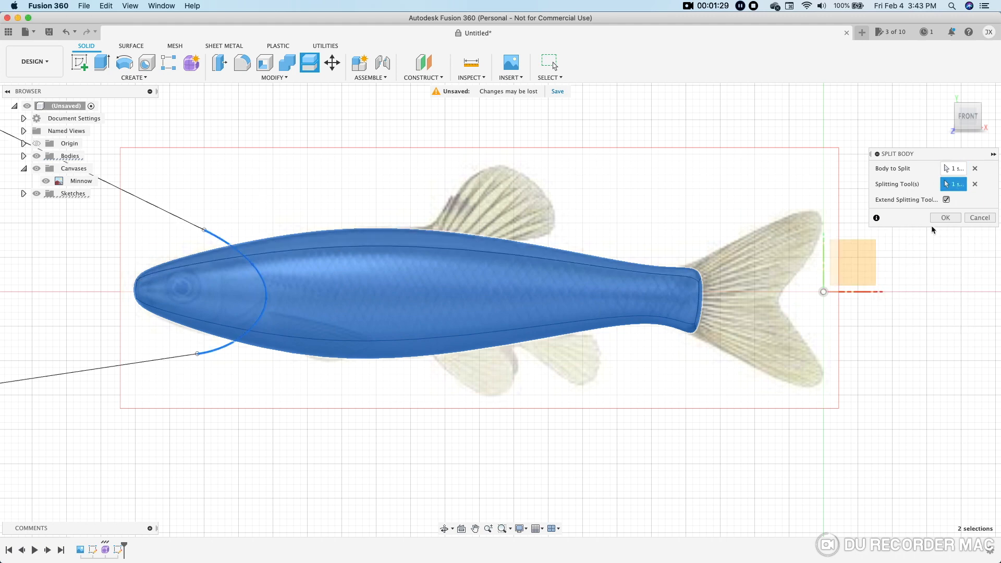
pyautogui.click(946, 219)
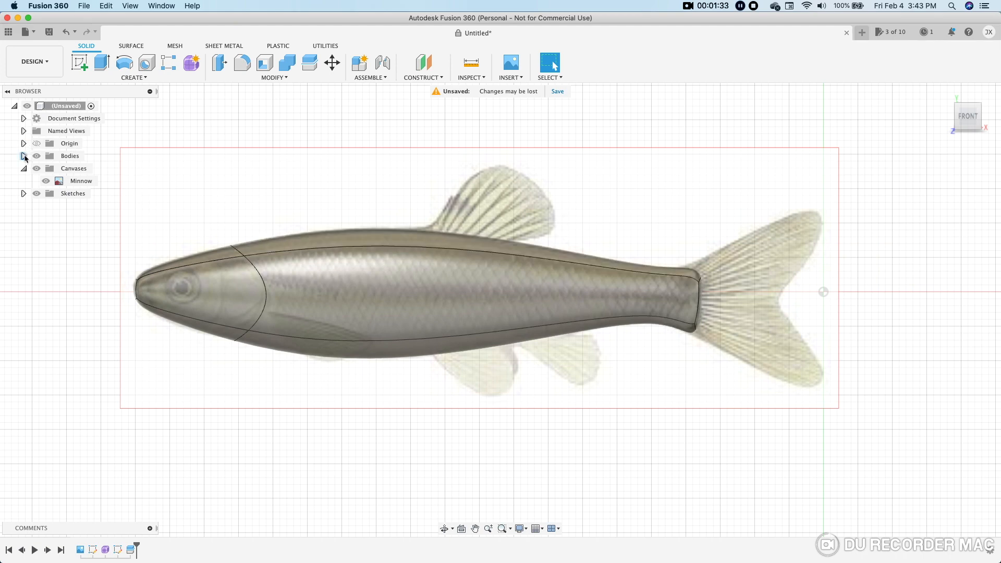
# Step: Hide and show the head and rear bodies alternately to check the split
pyautogui.click(24, 156)
pyautogui.click(46, 168)
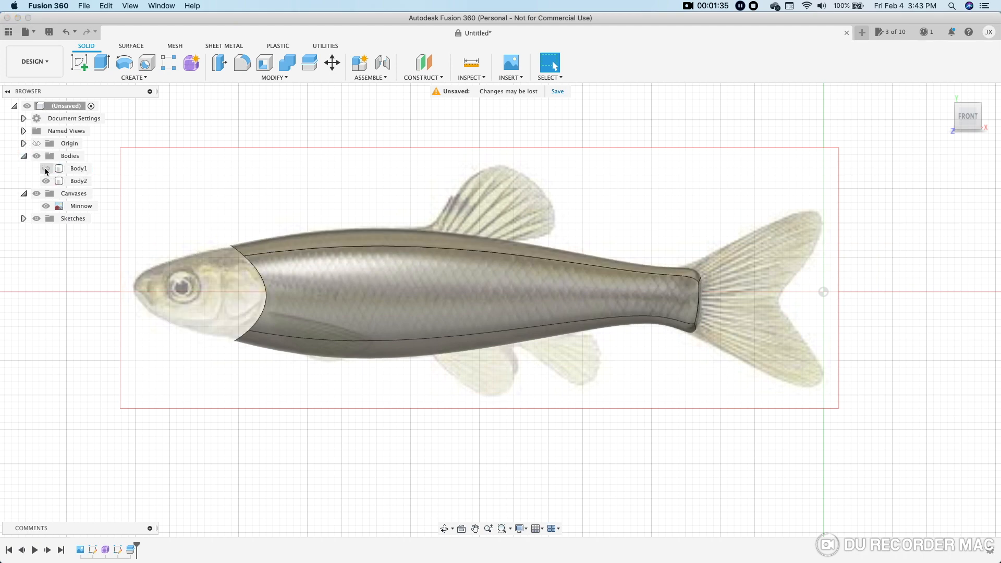
pyautogui.click(46, 181)
pyautogui.click(46, 168)
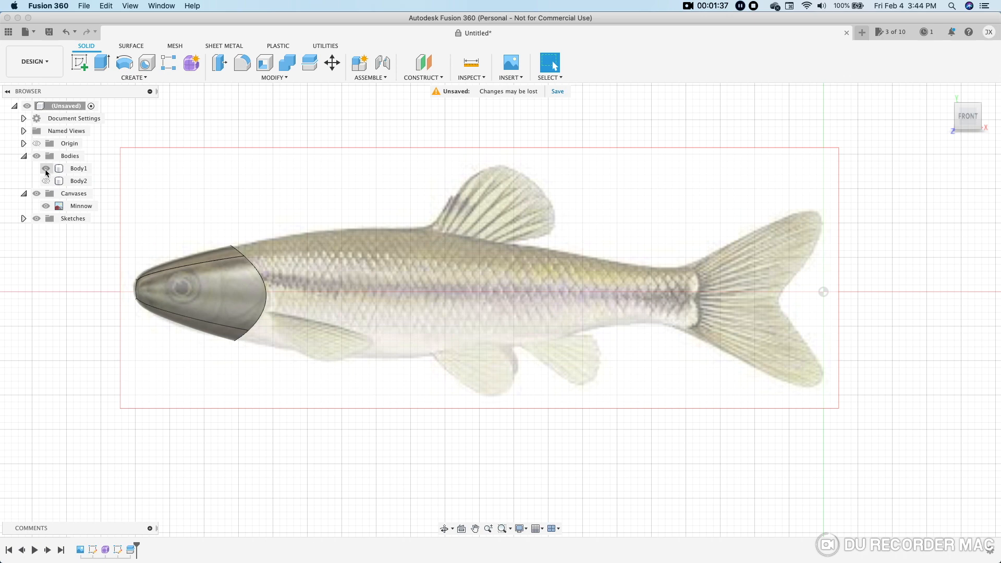
pyautogui.click(45, 181)
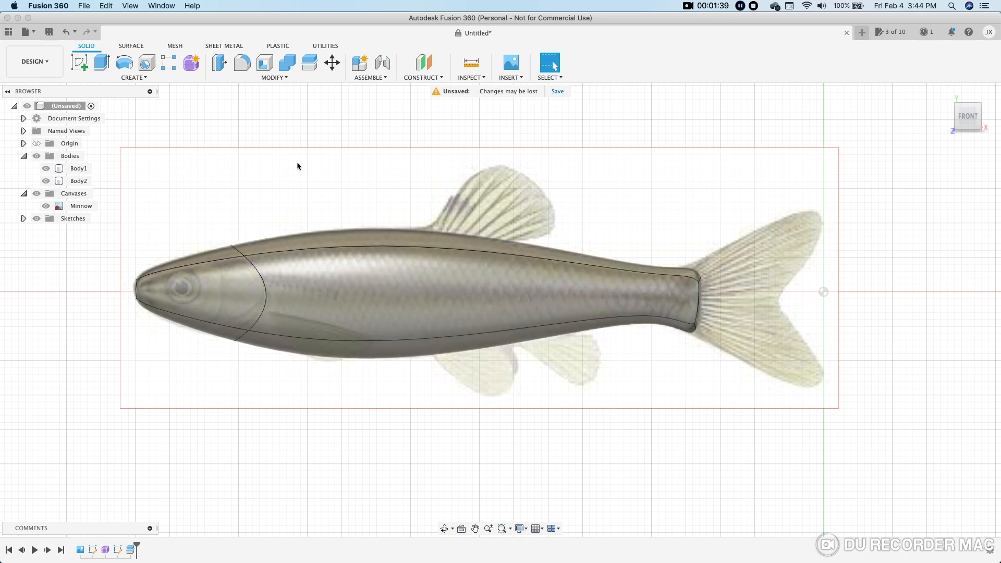
# Step: Split both the head and rear bodies lengthwise with the front origin plane as the splitting tool
pyautogui.click(309, 64)
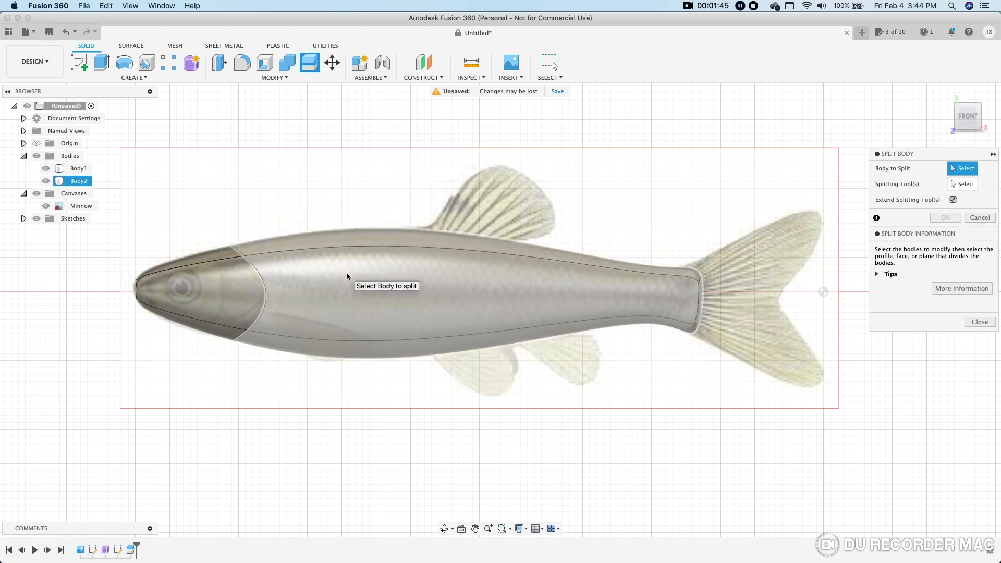
pyautogui.click(348, 277)
pyautogui.click(221, 292)
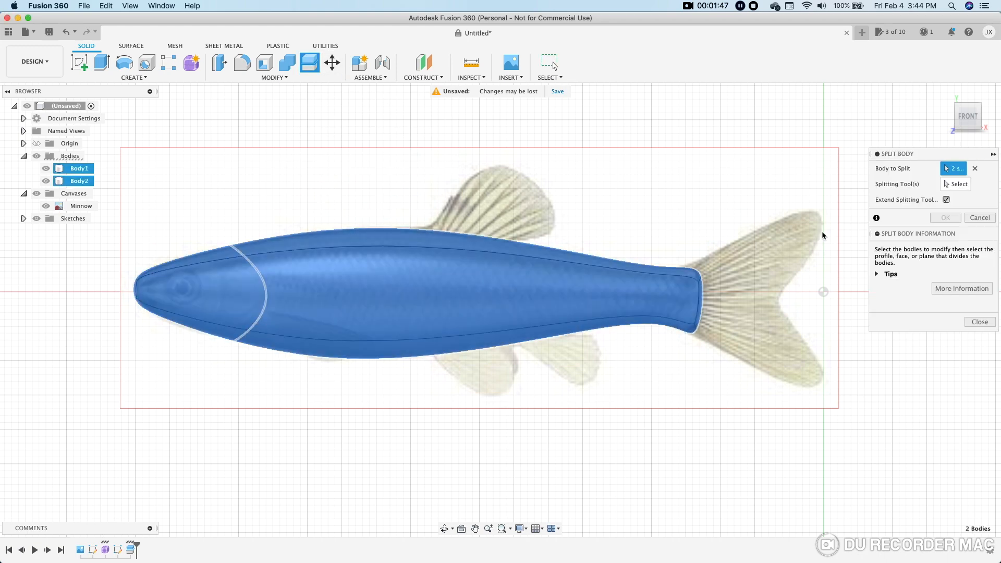
pyautogui.click(959, 185)
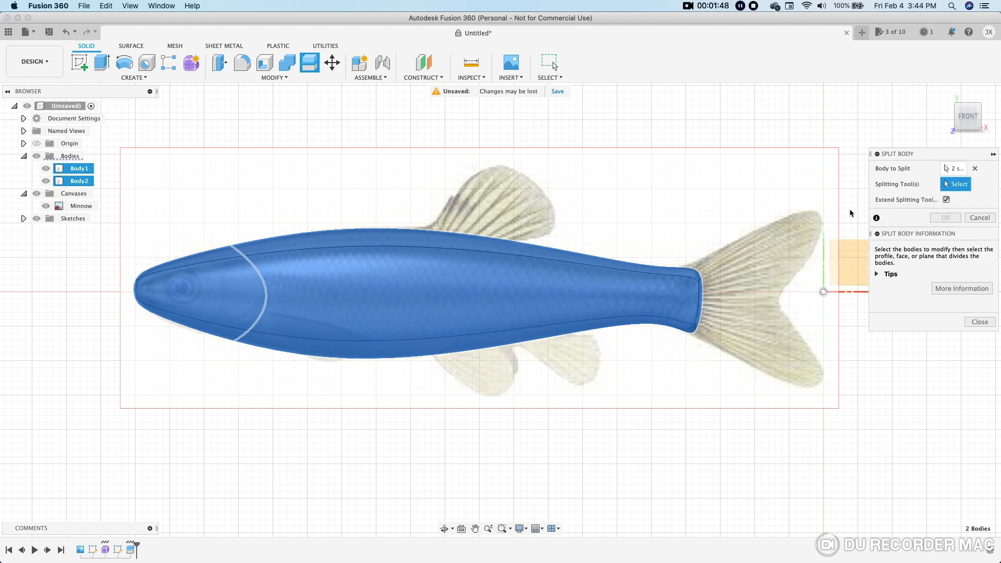
pyautogui.click(848, 266)
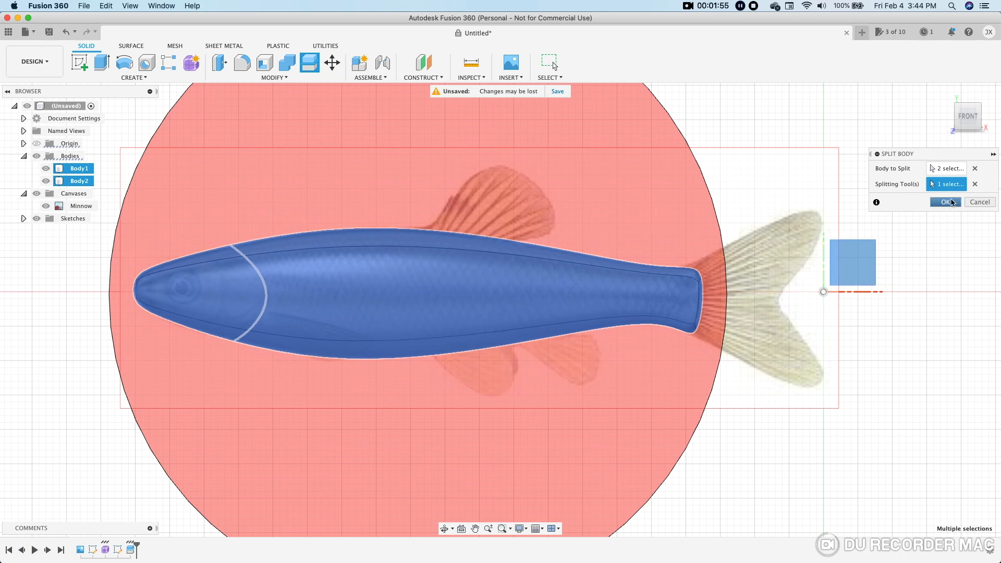
pyautogui.click(946, 202)
# Step: Hide Body1 and Body2, one lengthwise half of the fish, and return to the front view
pyautogui.keyDown('shift'); pyautogui.moveTo(639, 171); pyautogui.dragTo(448, 184, button='middle'); pyautogui.keyUp('shift')
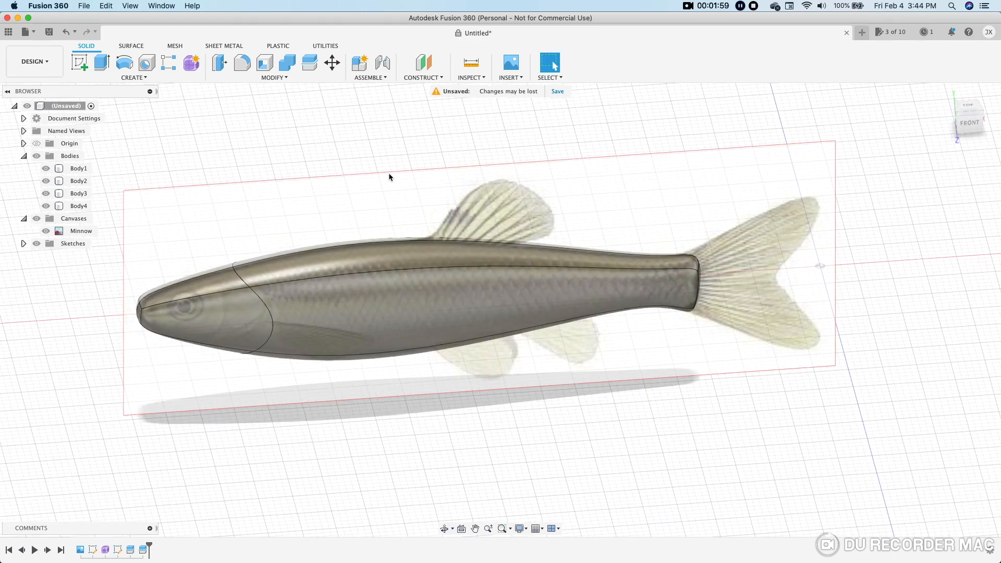
pyautogui.click(46, 168)
pyautogui.click(46, 181)
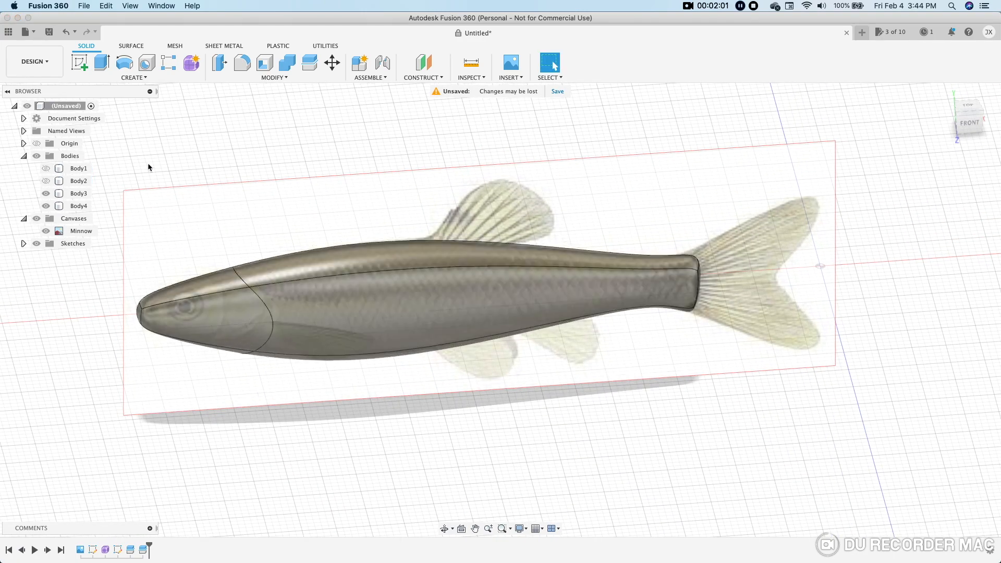
pyautogui.keyDown('shift'); pyautogui.moveTo(342, 135); pyautogui.dragTo(331, 118, button='middle'); pyautogui.keyUp('shift')
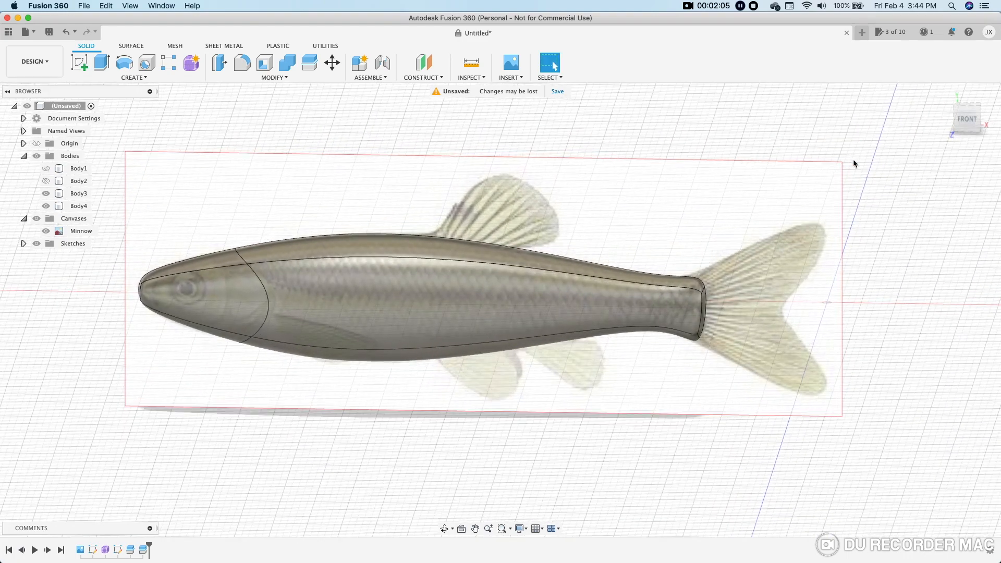
pyautogui.click(961, 125)
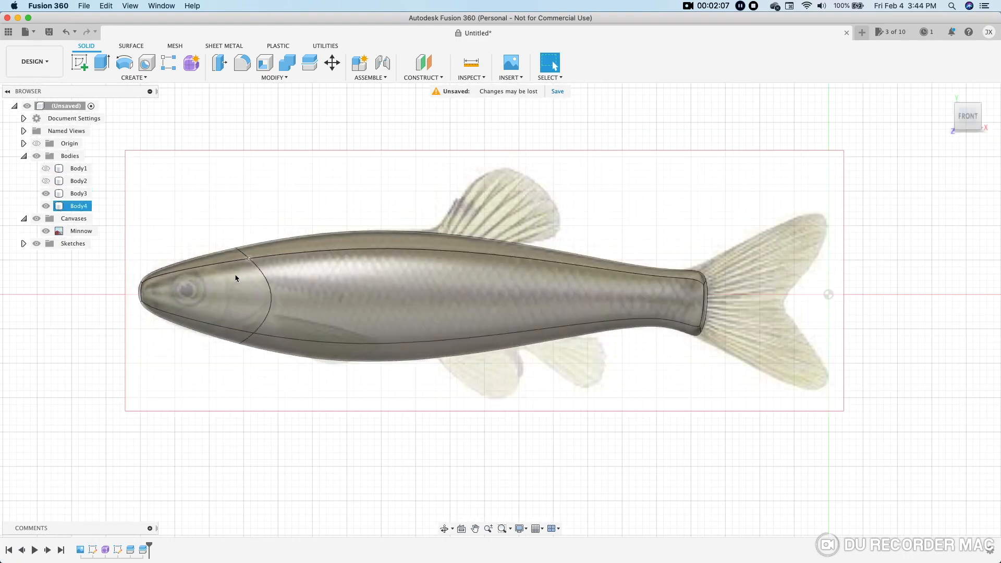
# Step: Identify the remaining rear half by toggling its visibility, and hide the head half, Body4
pyautogui.click(45, 194)
pyautogui.click(45, 194)
pyautogui.click(46, 206)
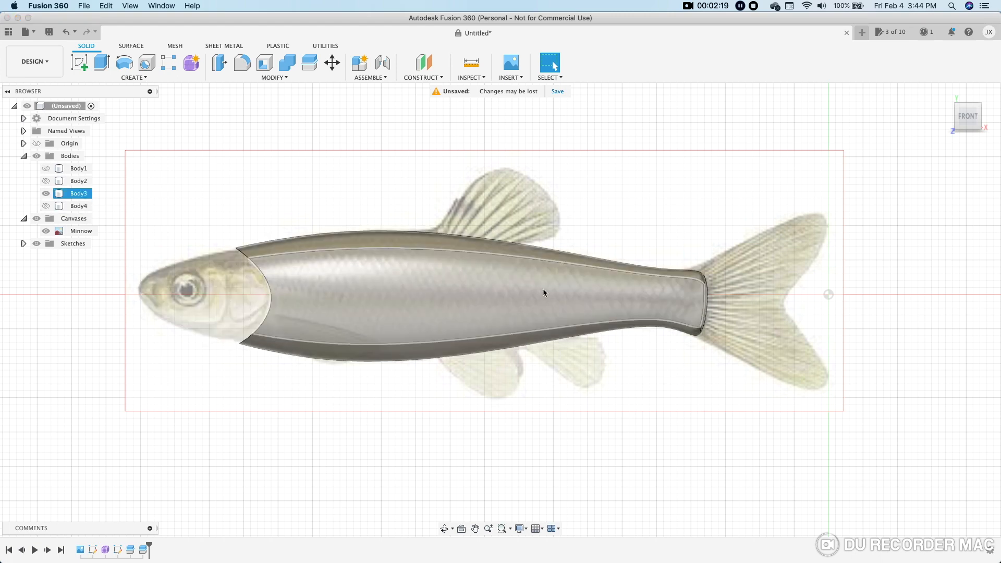
# Step: Create a copy of the rear half, Body3, moved 50 mm upward along Y
pyautogui.click(332, 63)
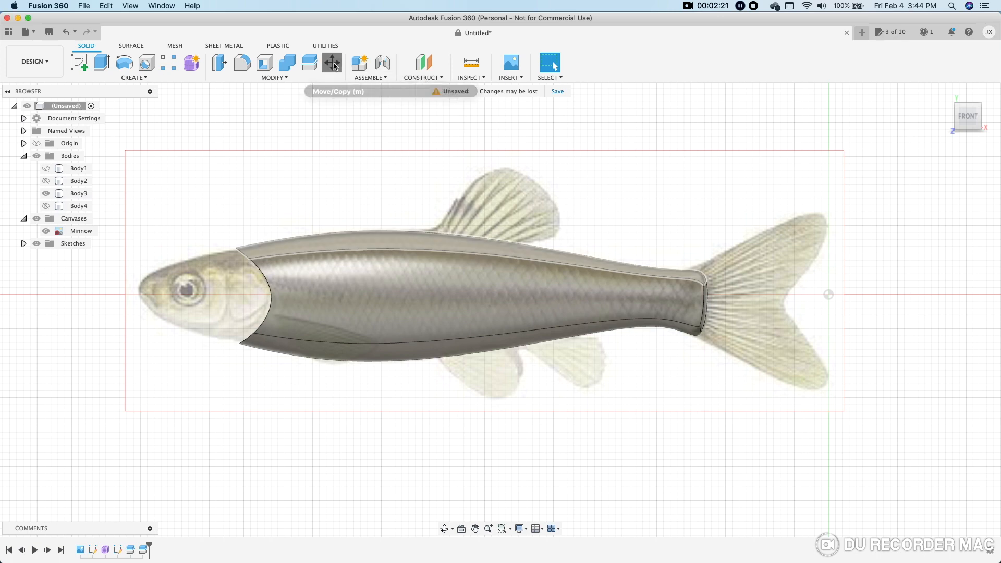
pyautogui.click(80, 195)
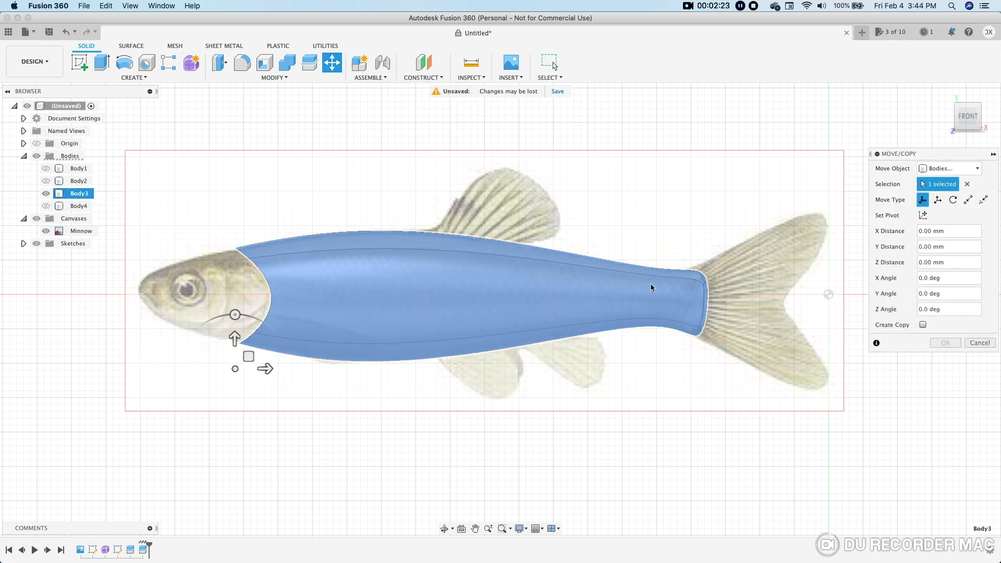
pyautogui.click(924, 325)
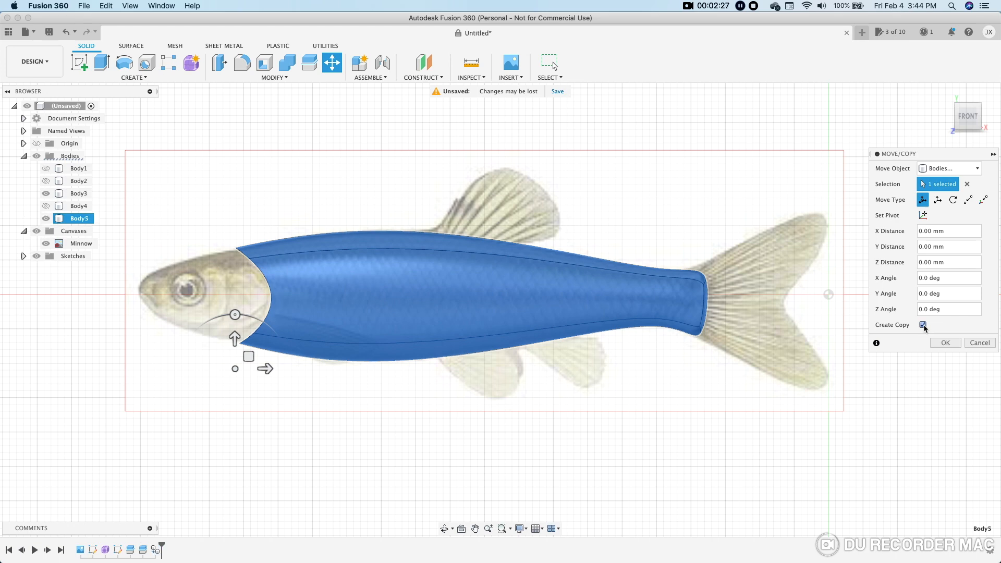
pyautogui.scroll(-3, 358, 261)
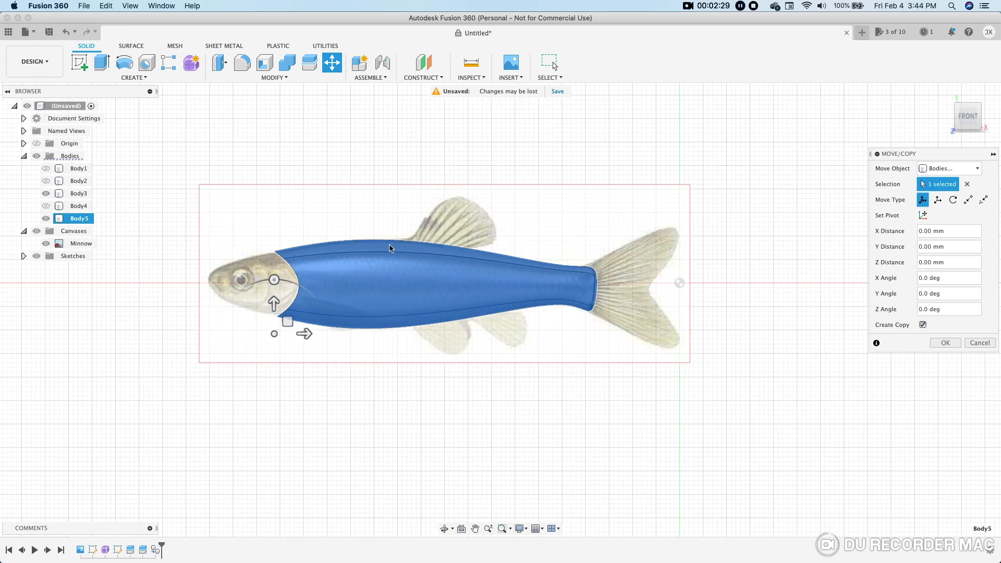
pyautogui.moveTo(275, 302); pyautogui.dragTo(280, 86)
pyautogui.scroll(-1, 556, 142)
pyautogui.moveTo(585, 144); pyautogui.dragTo(582, 200, button='middle')
pyautogui.moveTo(295, 142); pyautogui.dragTo(295, 125)
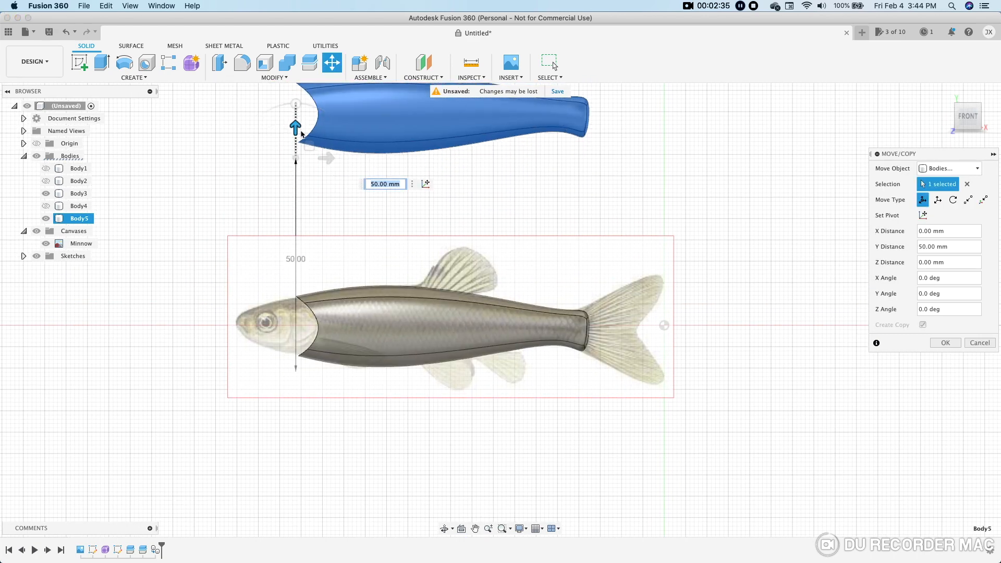
pyautogui.click(945, 343)
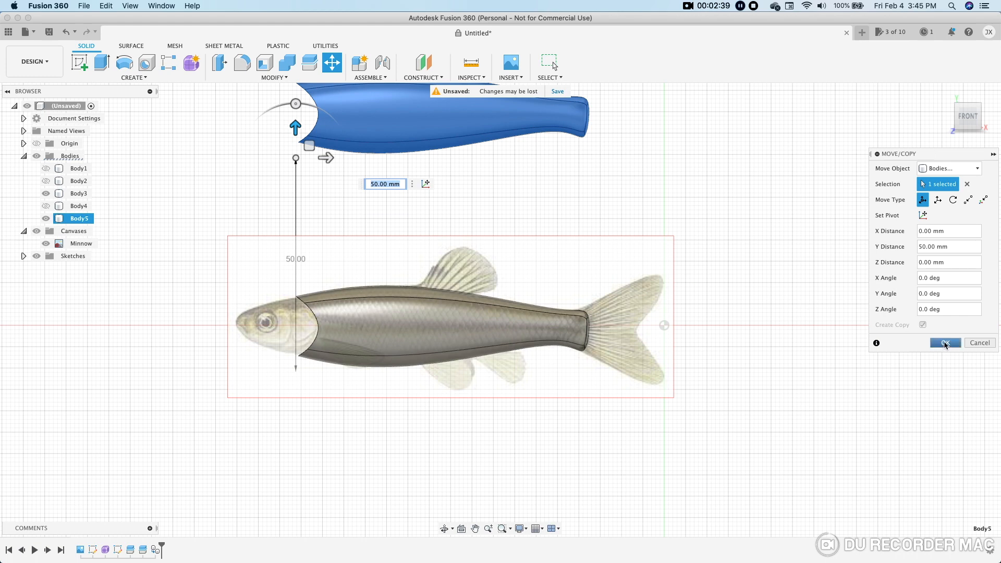
pyautogui.click(945, 344)
# Step: Start a sketch on the front origin plane for the slicing pattern over the fish body
pyautogui.moveTo(743, 343); pyautogui.dragTo(765, 333, button='middle')
pyautogui.scroll(-2, 818, 322)
pyautogui.scroll(2, 771, 334)
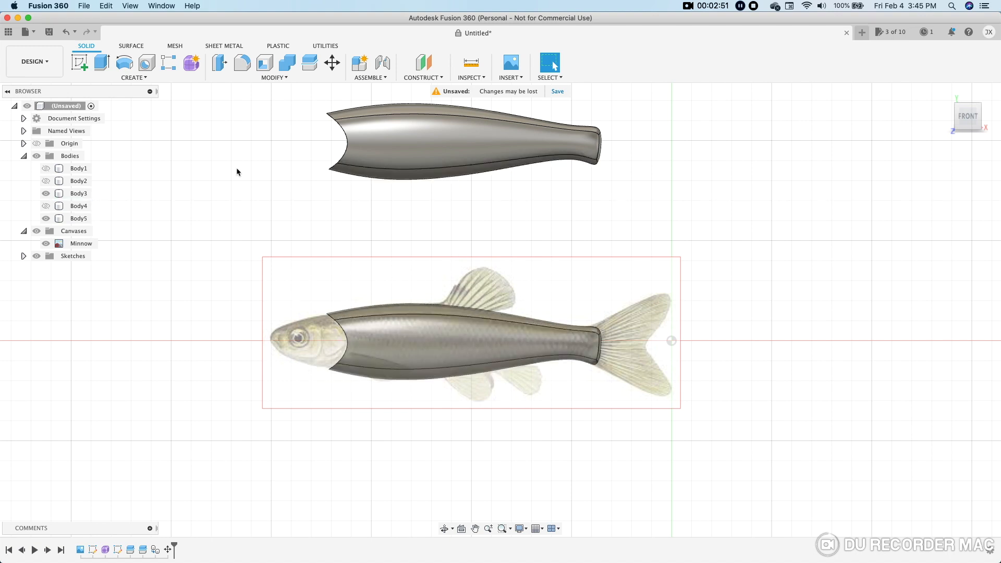
pyautogui.click(82, 66)
pyautogui.click(702, 319)
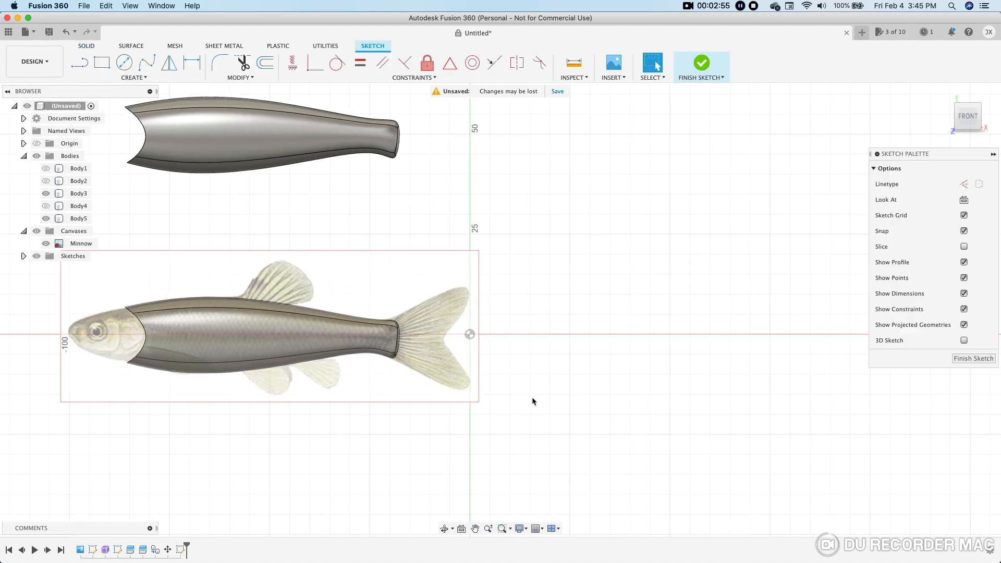
pyautogui.moveTo(531, 396); pyautogui.dragTo(752, 392, button='middle')
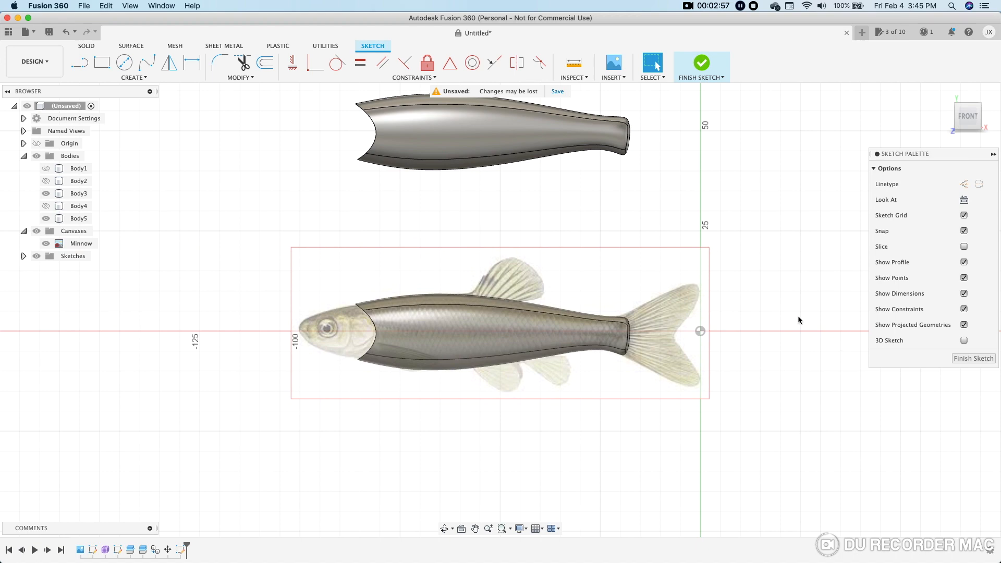
# Step: Sketch a slanted line about 54 mm long ahead of the fish's head, rising toward the tail from below to above the body
pyautogui.click(79, 62)
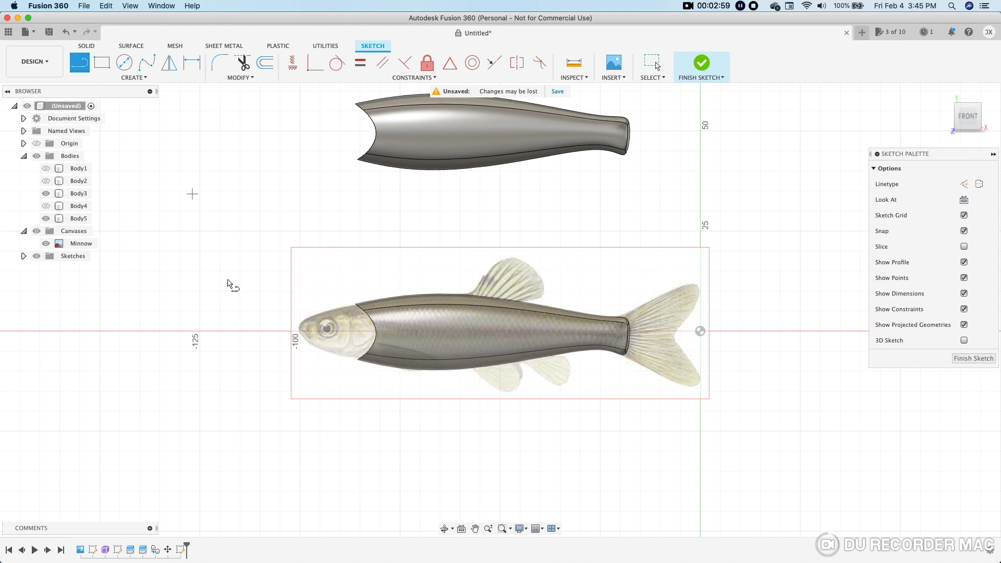
pyautogui.scroll(2, 239, 327)
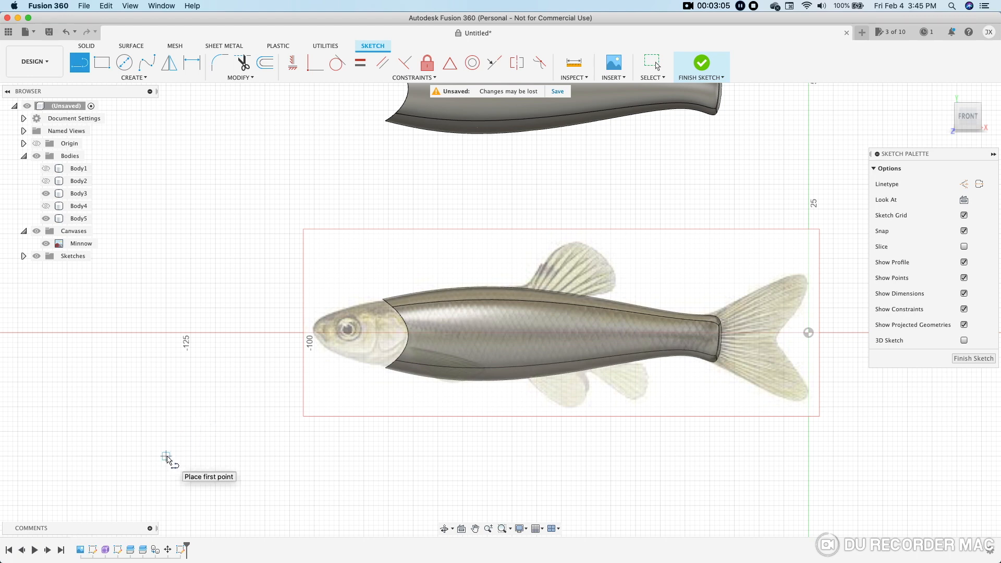
pyautogui.click(167, 456)
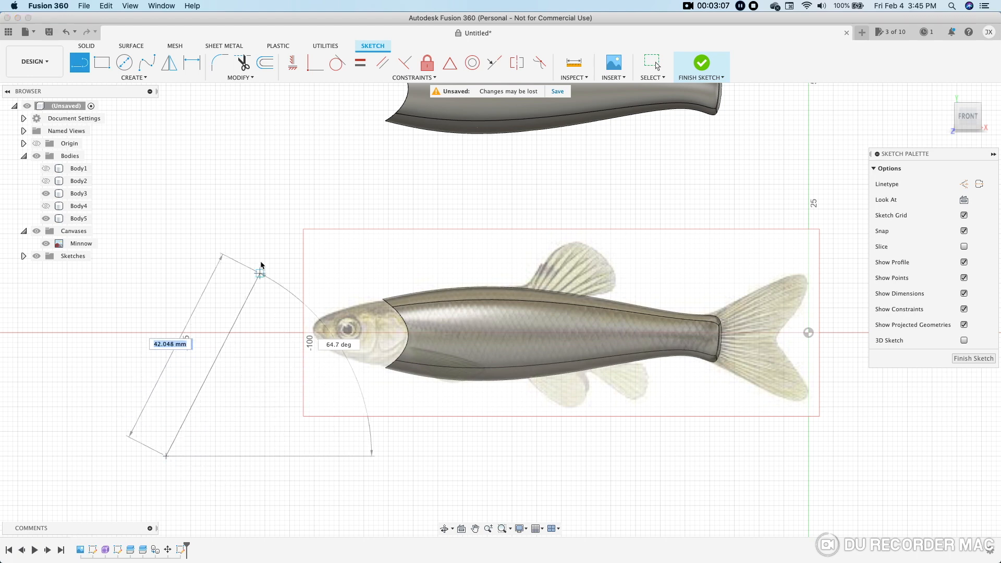
pyautogui.click(265, 208)
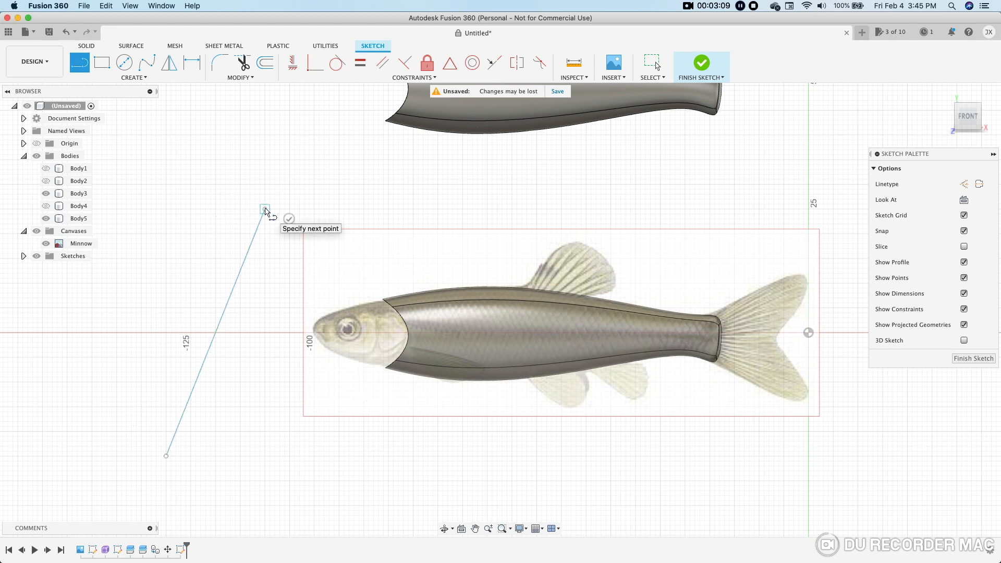
# Step: Close the slanted line into a narrow parallelogram strip with a parallel line and short end edges about 0.5 mm long
pyautogui.scroll(5, 266, 211)
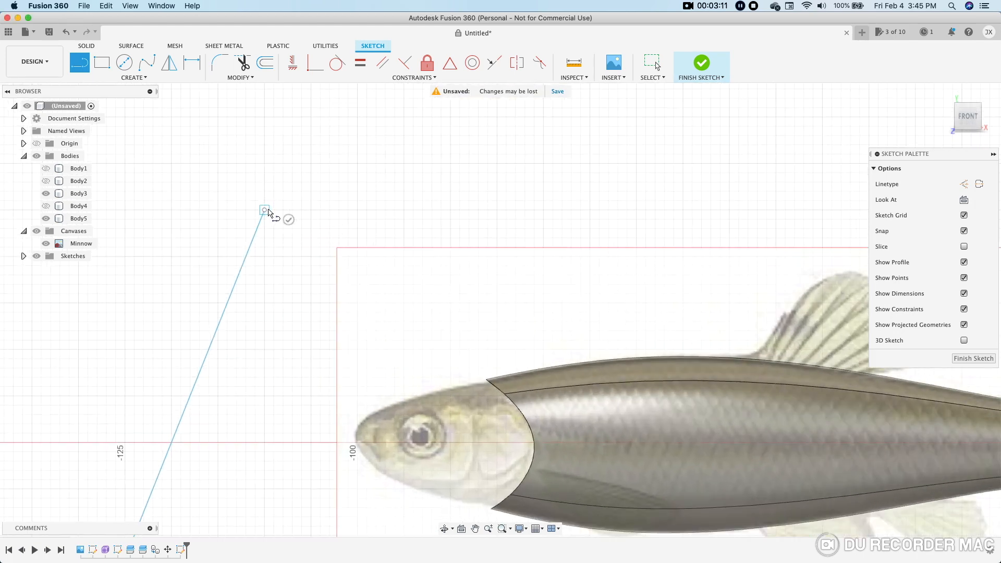
pyautogui.scroll(3, 269, 212)
pyautogui.scroll(2, 277, 211)
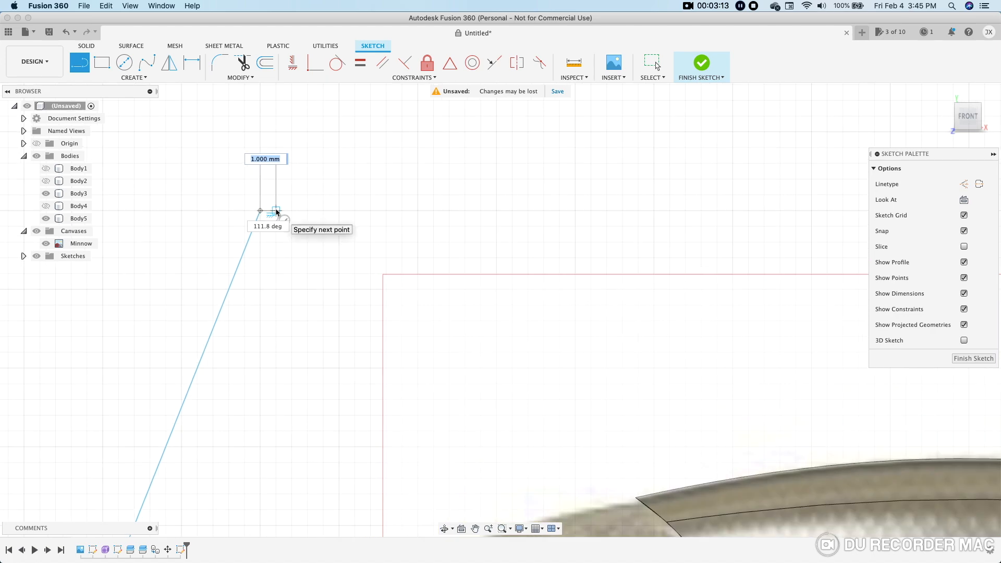
pyautogui.scroll(2, 272, 211)
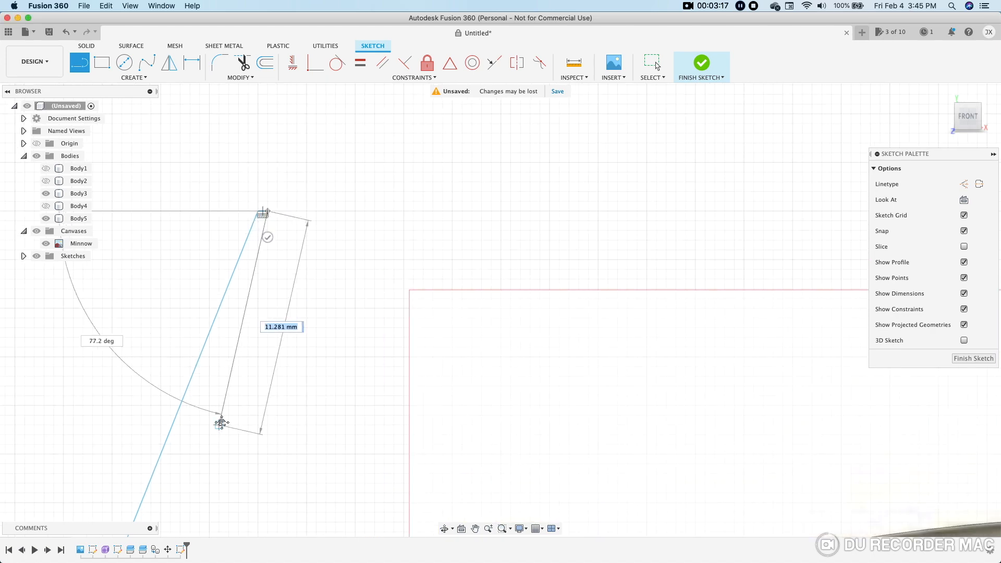
pyautogui.scroll(-5, 261, 339)
pyautogui.scroll(5, 203, 442)
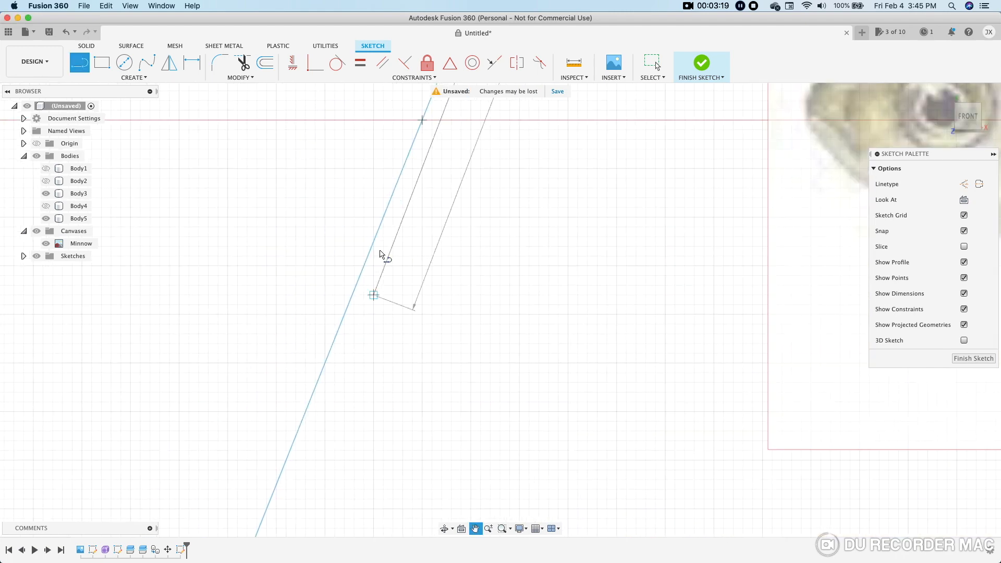
pyautogui.moveTo(320, 460); pyautogui.dragTo(474, 191, button='middle')
pyautogui.click(393, 337)
pyautogui.click(383, 336)
pyautogui.scroll(-5, 553, 306)
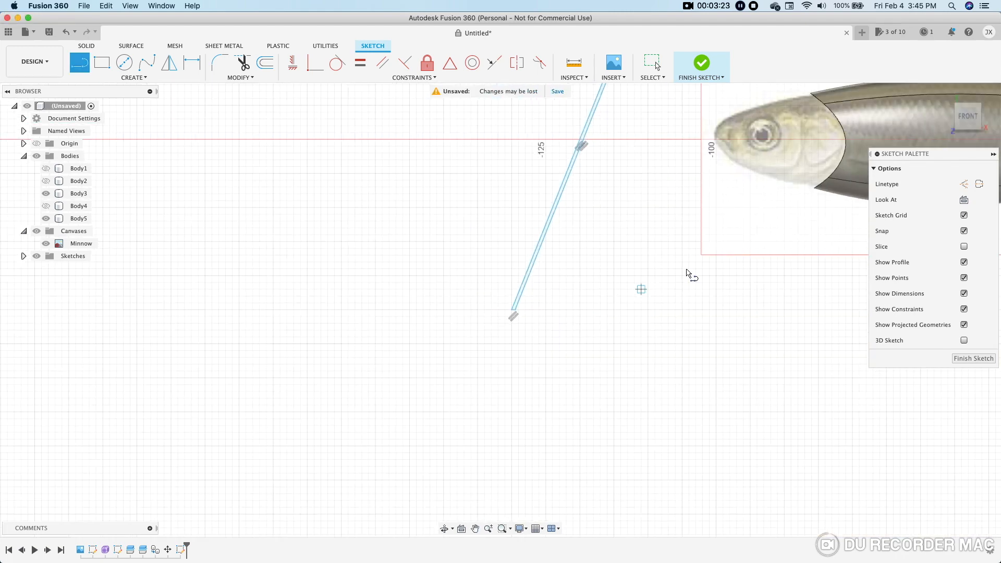
# Step: Start a rectangular sketch pattern with the strip's two long lines and two short end edges as the objects
pyautogui.moveTo(681, 268)
pyautogui.mouseDown(button='middle')
pyautogui.moveTo(550, 339)
pyautogui.moveTo(521, 395)
pyautogui.mouseUp(button='middle')
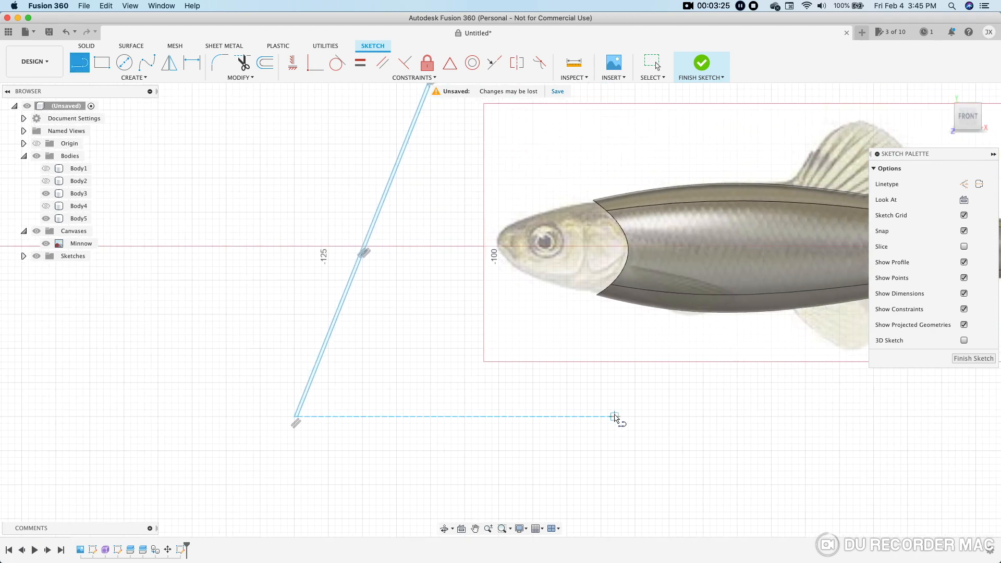
pyautogui.moveTo(615, 417); pyautogui.dragTo(490, 439, button='middle')
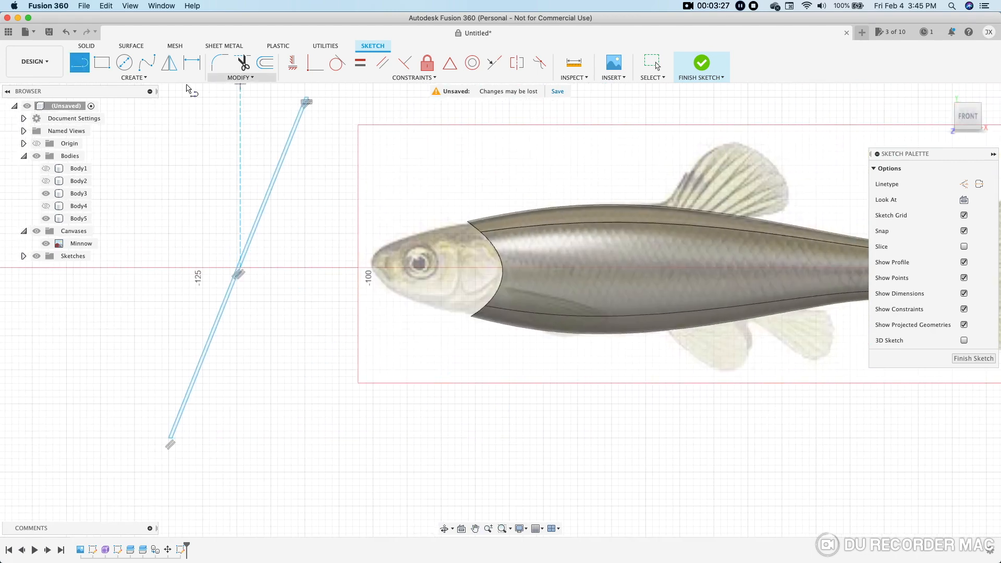
pyautogui.click(134, 78)
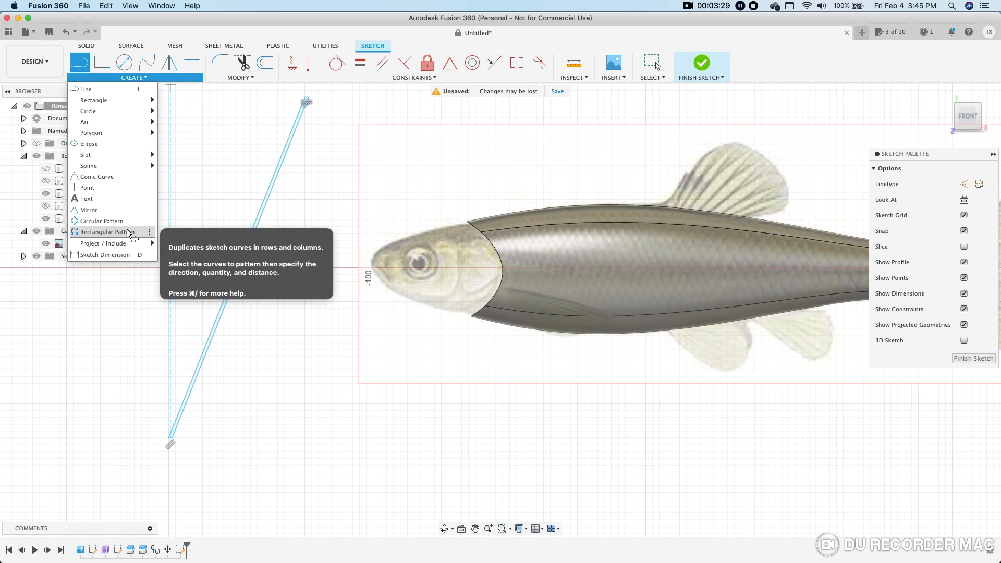
pyautogui.click(107, 232)
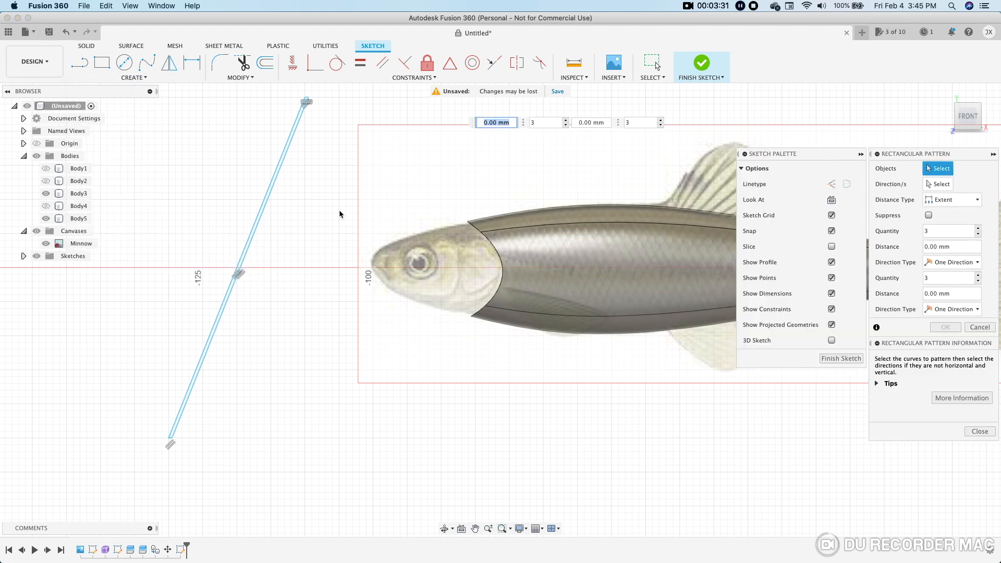
pyautogui.click(255, 225)
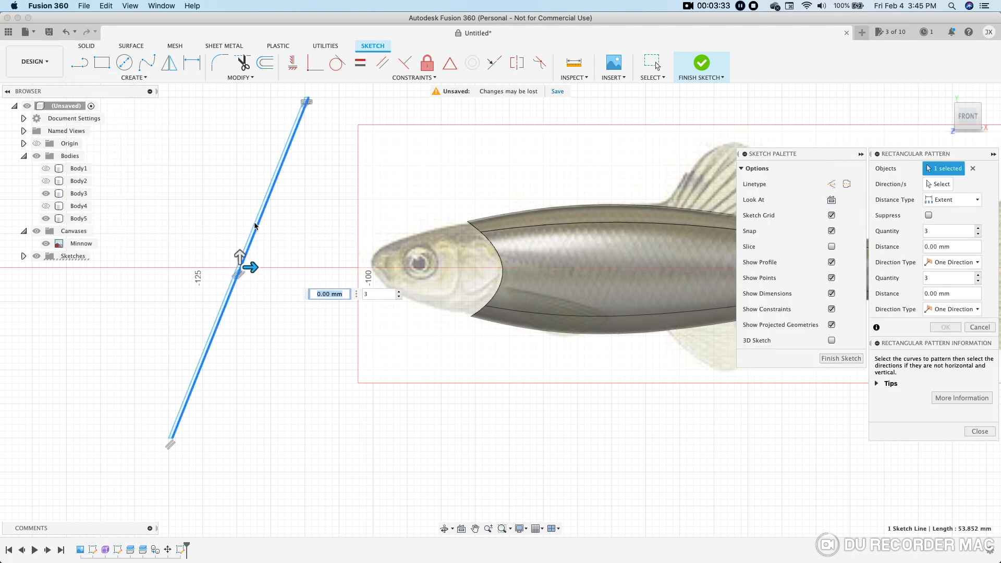
pyautogui.scroll(3, 247, 225)
pyautogui.click(255, 230)
pyautogui.moveTo(282, 261); pyautogui.dragTo(225, 406, button='middle')
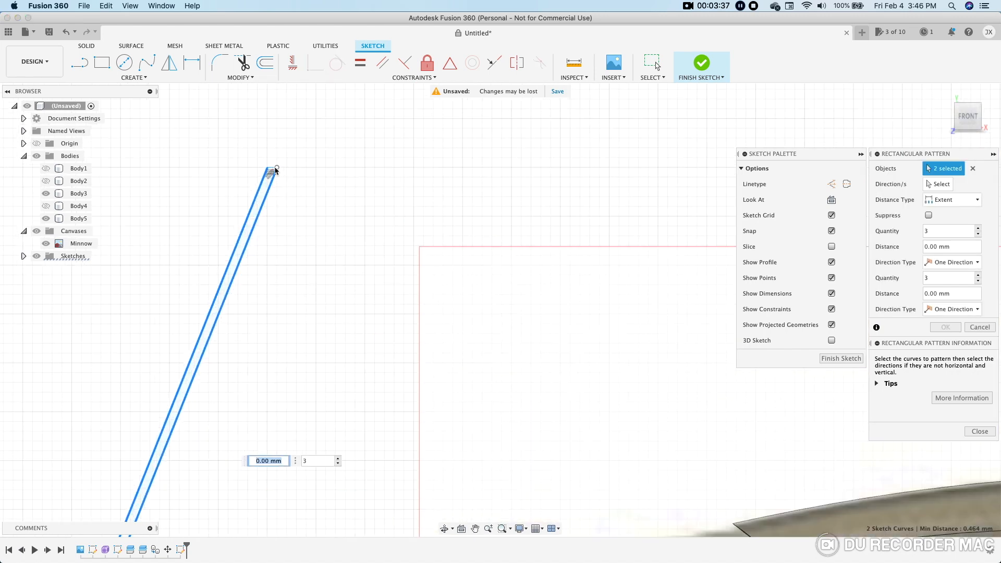
pyautogui.click(271, 169)
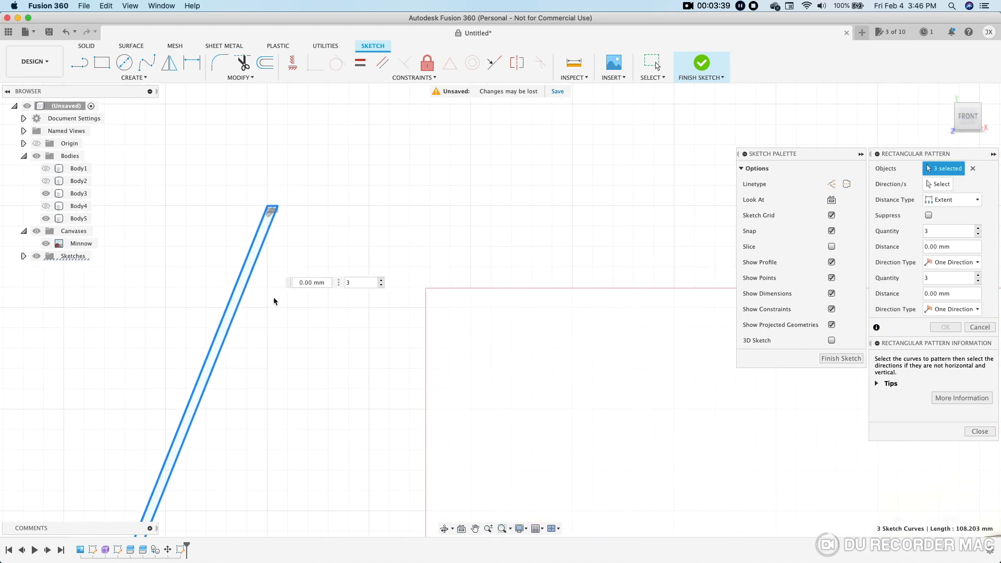
pyautogui.scroll(5, 262, 412)
pyautogui.scroll(-5, 300, 324)
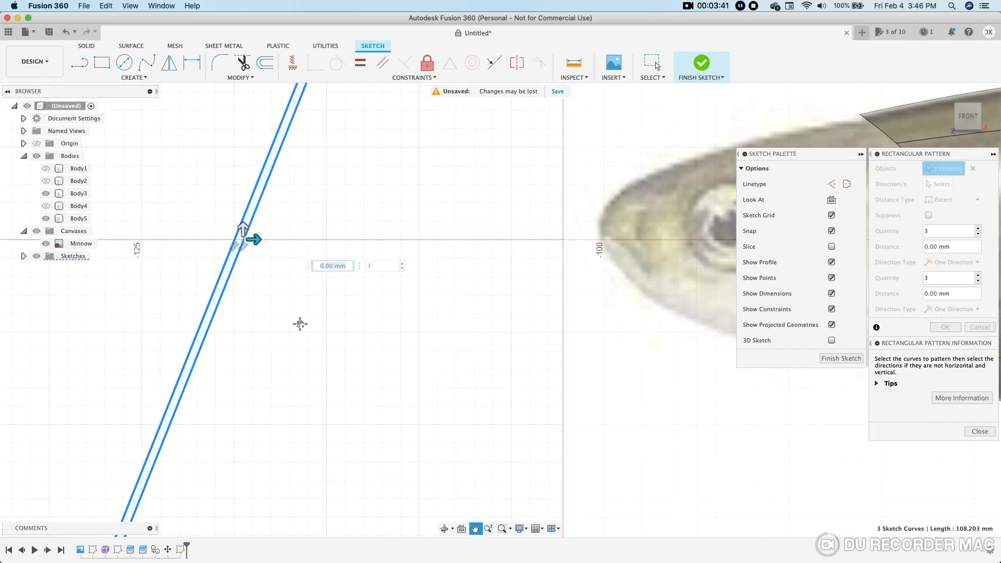
pyautogui.scroll(-5, 281, 385)
pyautogui.click(228, 351)
pyautogui.hscroll(-5, 417, 313)
pyautogui.hscroll(5, 398, 352)
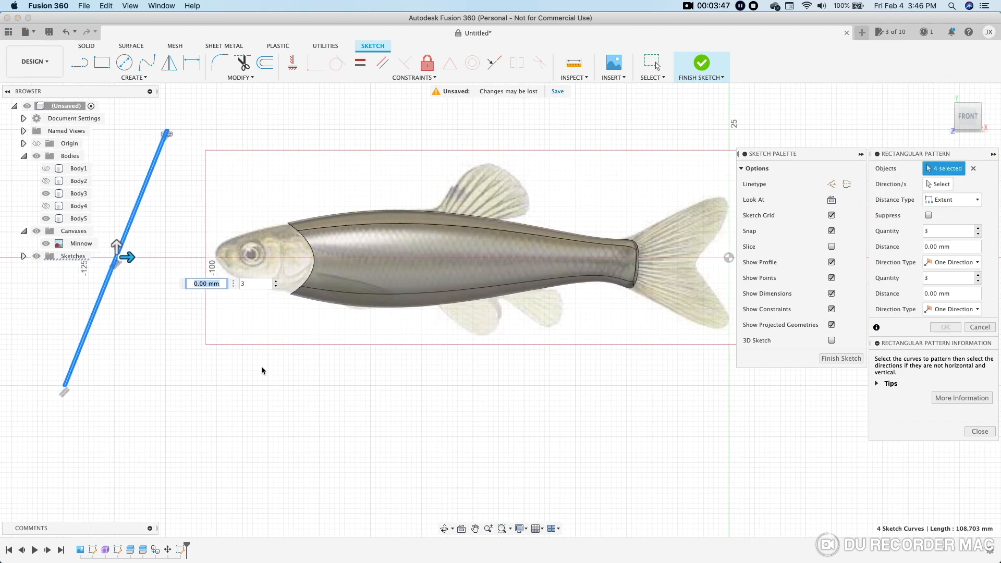
# Step: Pattern the strip horizontally past the tail over an extent of 131 mm with a quantity of 50
pyautogui.scroll(-2, 262, 370)
pyautogui.moveTo(154, 278); pyautogui.dragTo(713, 284)
pyautogui.click(844, 305)
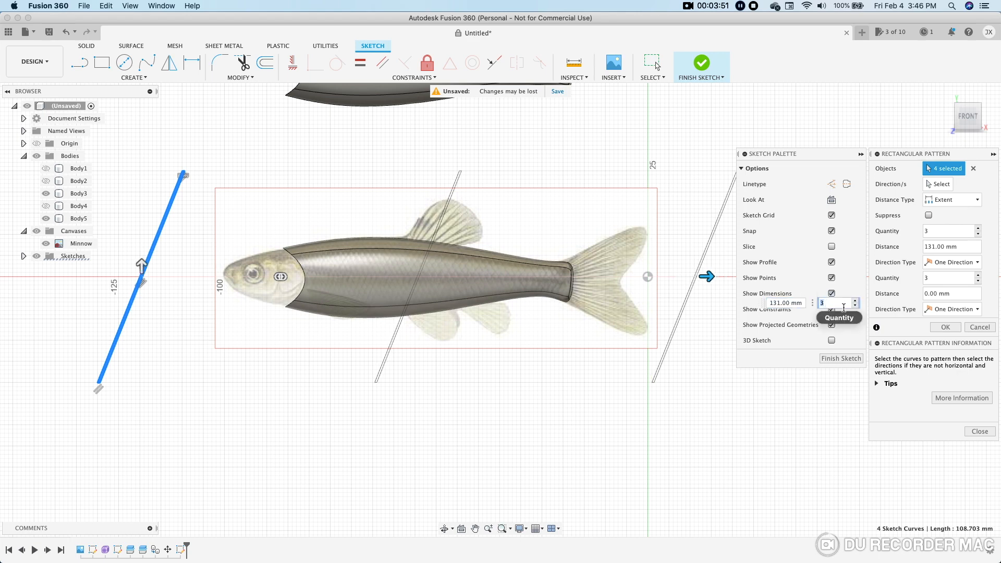
pyautogui.write('50')
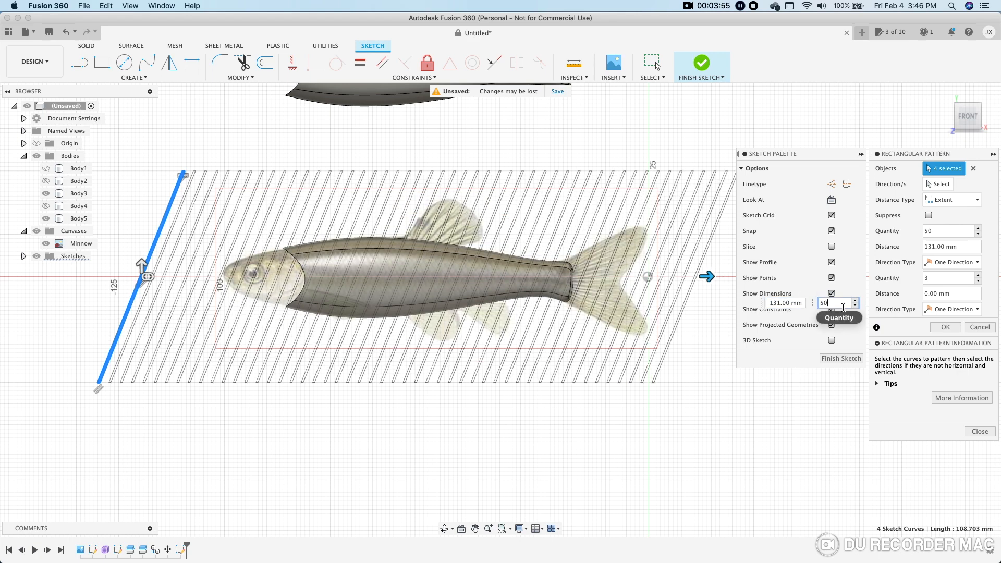
pyautogui.press('Return')
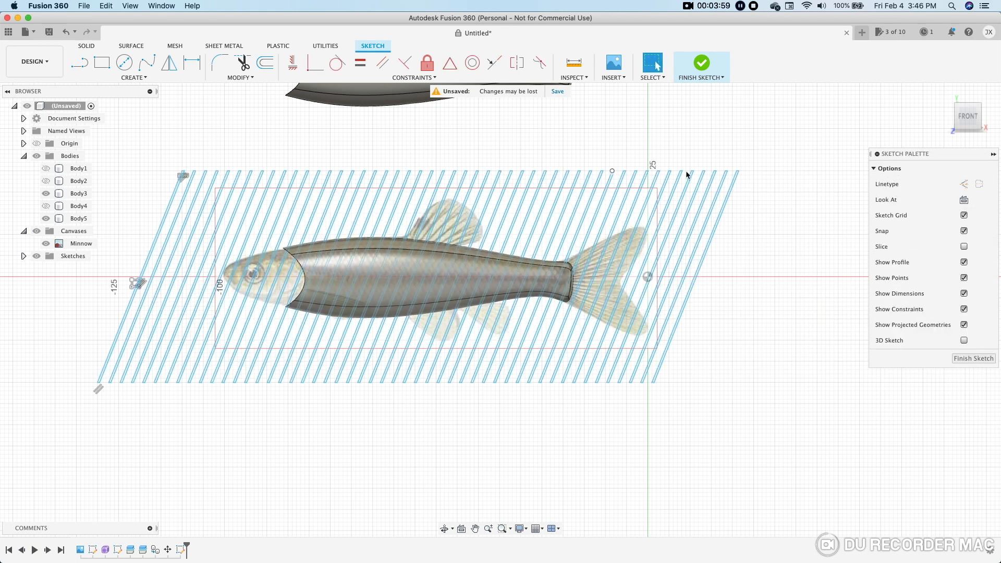
# Step: Finish the sketch and extrude all 50 strip profiles 12 mm as a cut through the half body over the reference image
pyautogui.click(702, 66)
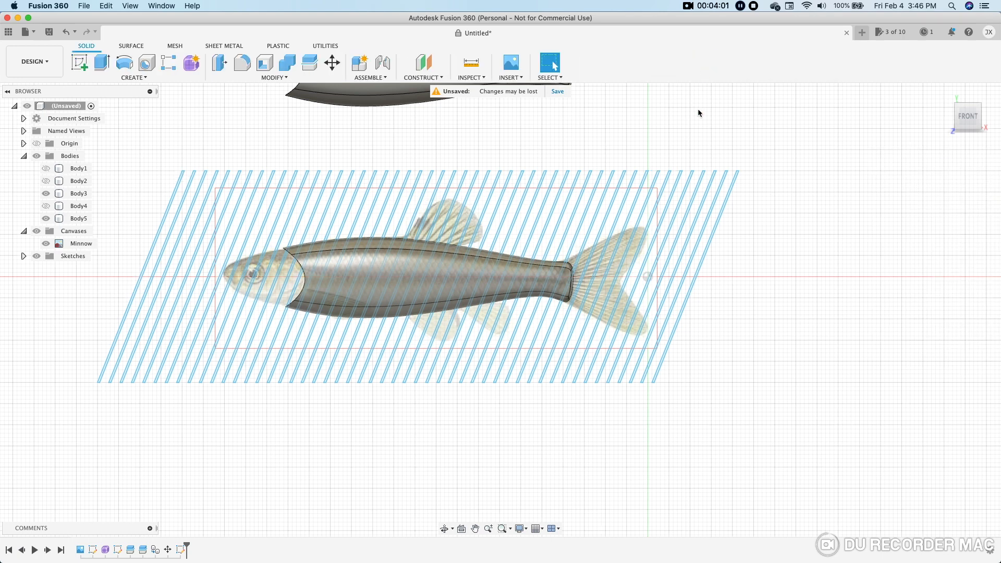
pyautogui.click(101, 62)
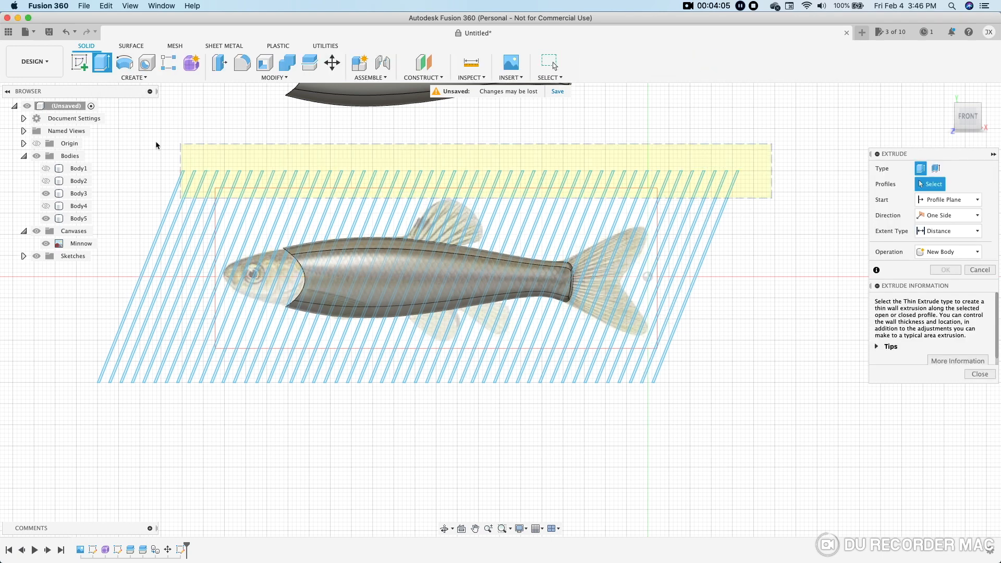
pyautogui.moveTo(327, 181); pyautogui.dragTo(148, 198)
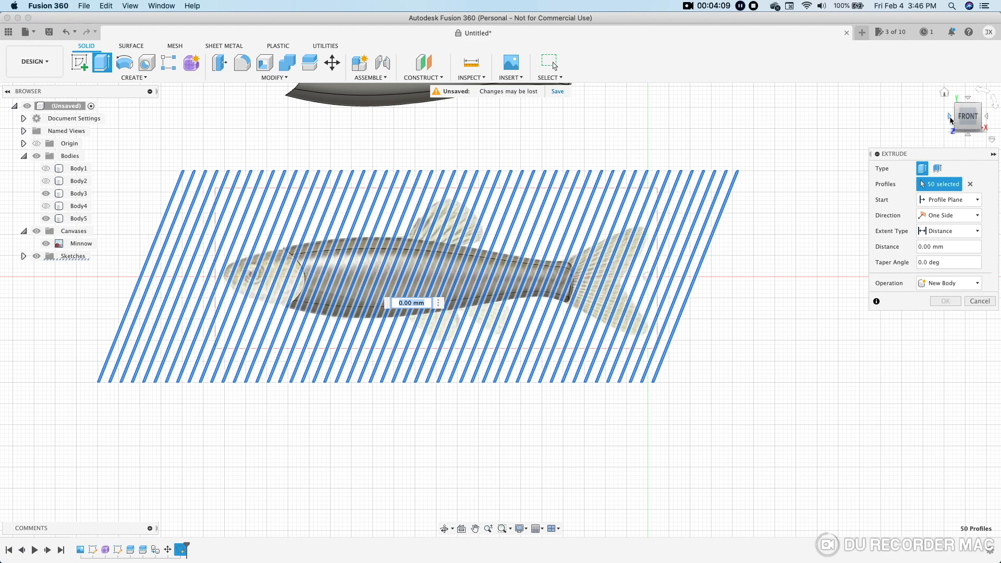
pyautogui.click(952, 121)
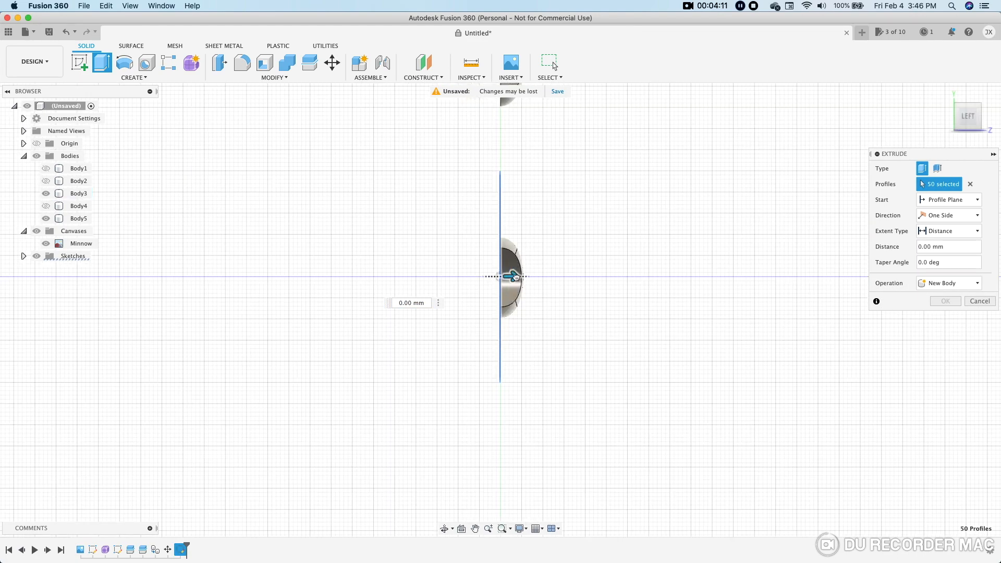
pyautogui.moveTo(547, 278); pyautogui.dragTo(569, 277)
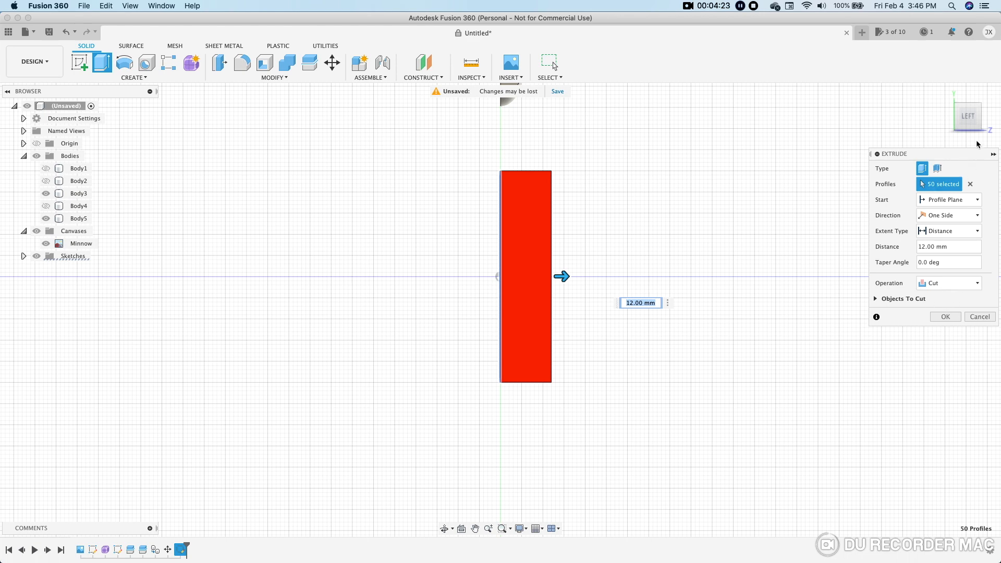
pyautogui.click(990, 120)
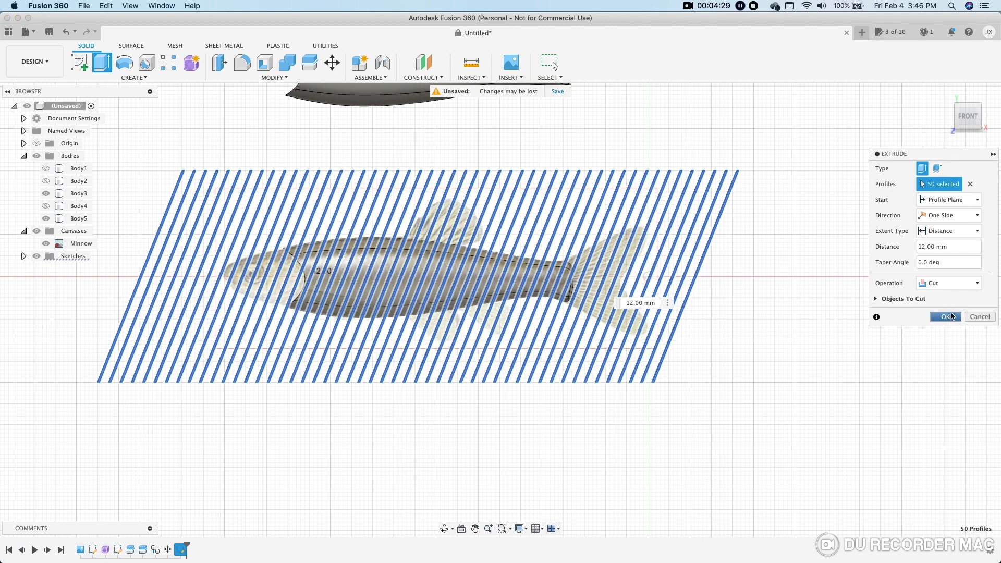
pyautogui.click(946, 316)
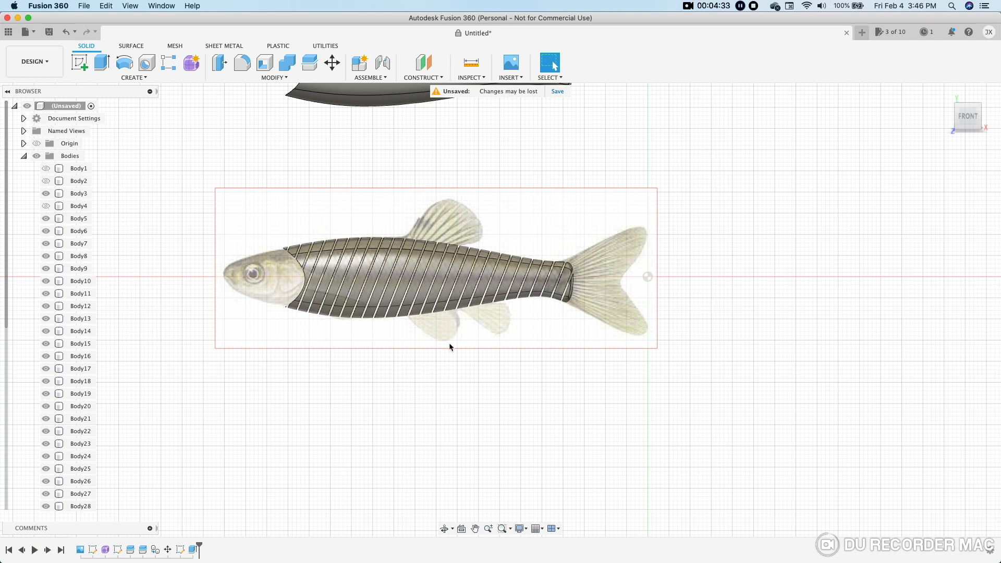
# Step: Start another sketch on the front origin plane over the sliced fish body
pyautogui.scroll(2, 449, 347)
pyautogui.scroll(-5, 428, 344)
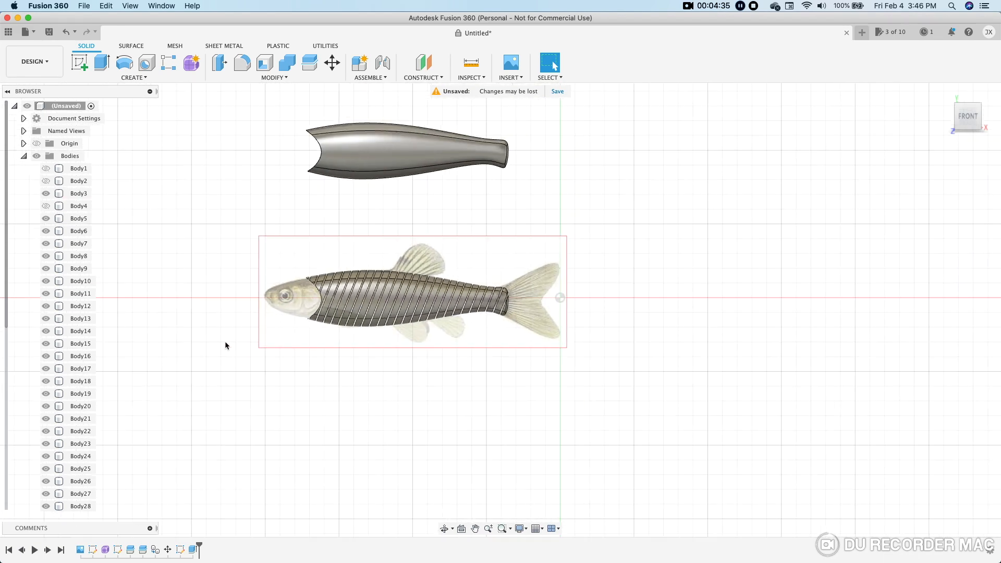
pyautogui.moveTo(224, 339); pyautogui.dragTo(313, 340, button='middle')
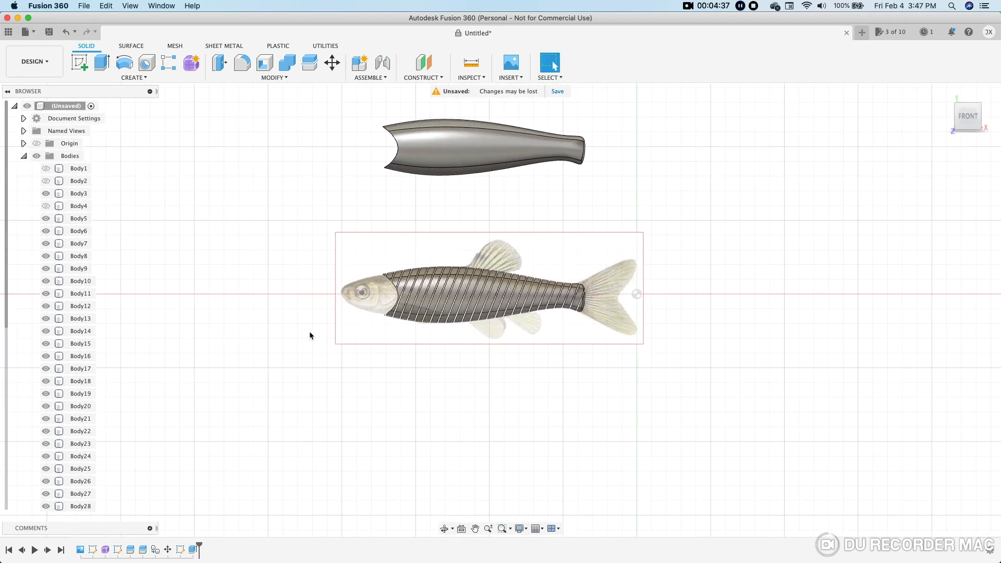
pyautogui.click(80, 62)
pyautogui.click(659, 266)
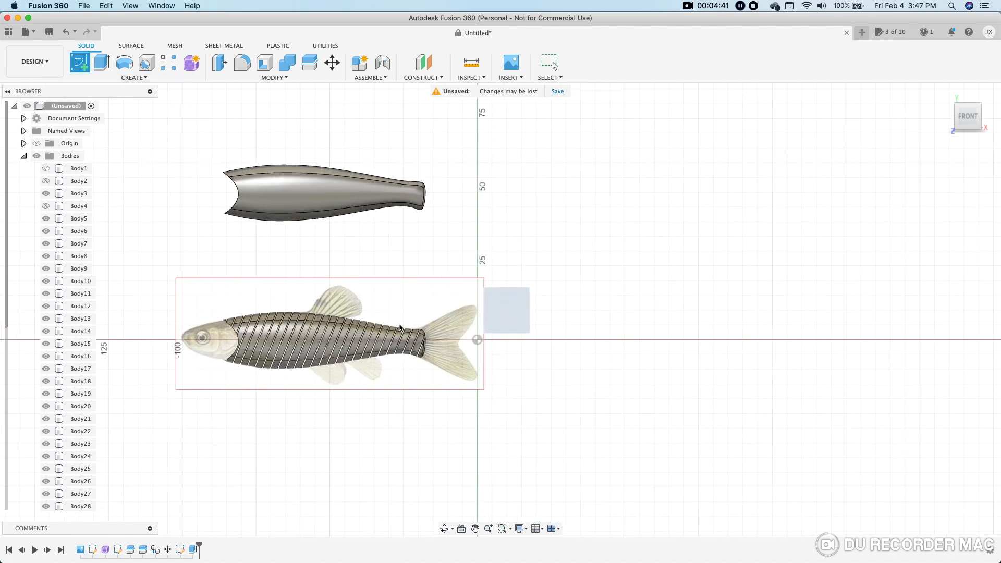
pyautogui.moveTo(259, 226); pyautogui.dragTo(396, 203, button='middle')
pyautogui.scroll(2, 239, 338)
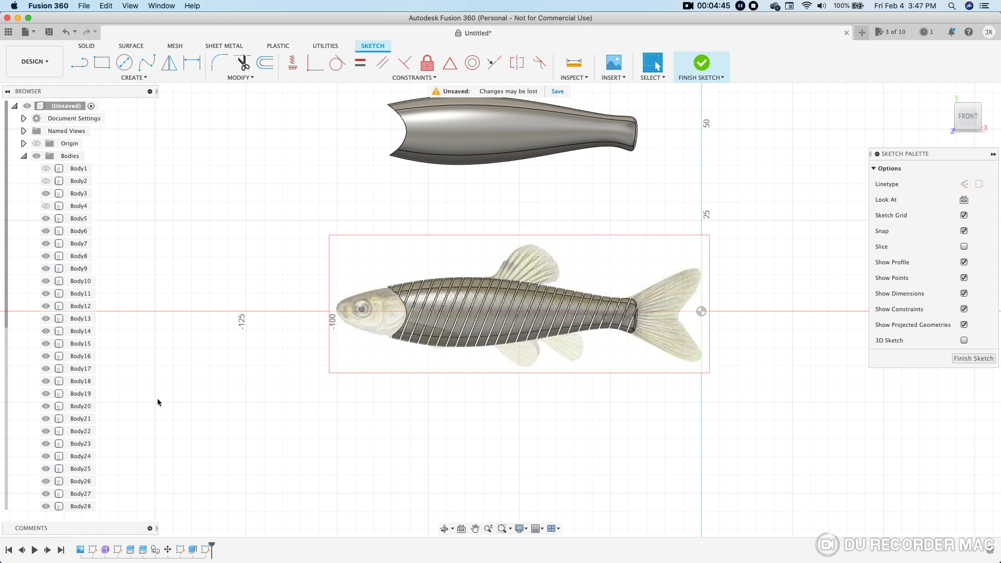
# Step: Sketch a strip's first long edge about 53.9 mm at 111.8 degrees ahead of the fish's head, plus a 0.5 mm horizontal short edge at its upper end
pyautogui.moveTo(244, 371); pyautogui.dragTo(291, 361, button='middle')
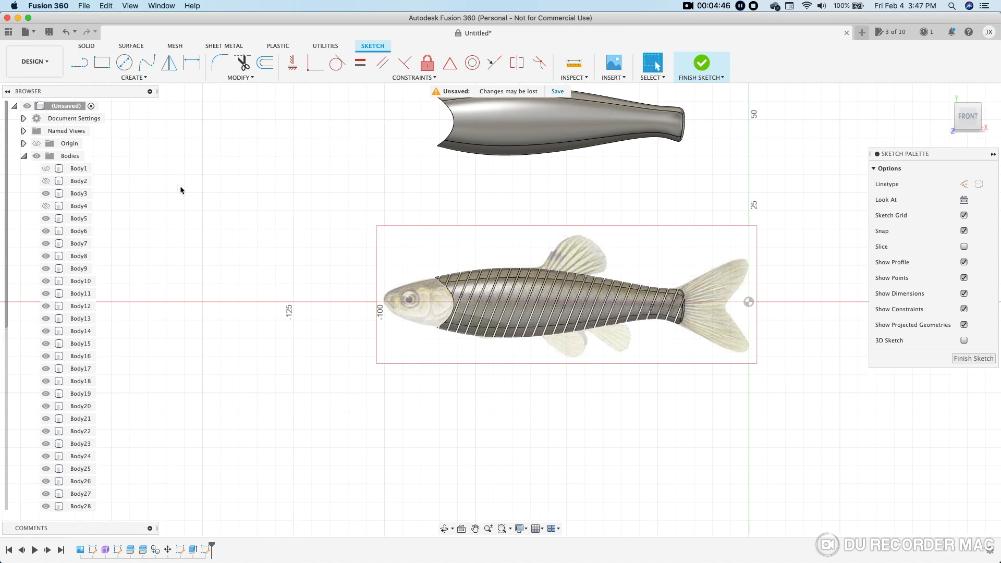
pyautogui.click(85, 65)
pyautogui.click(294, 393)
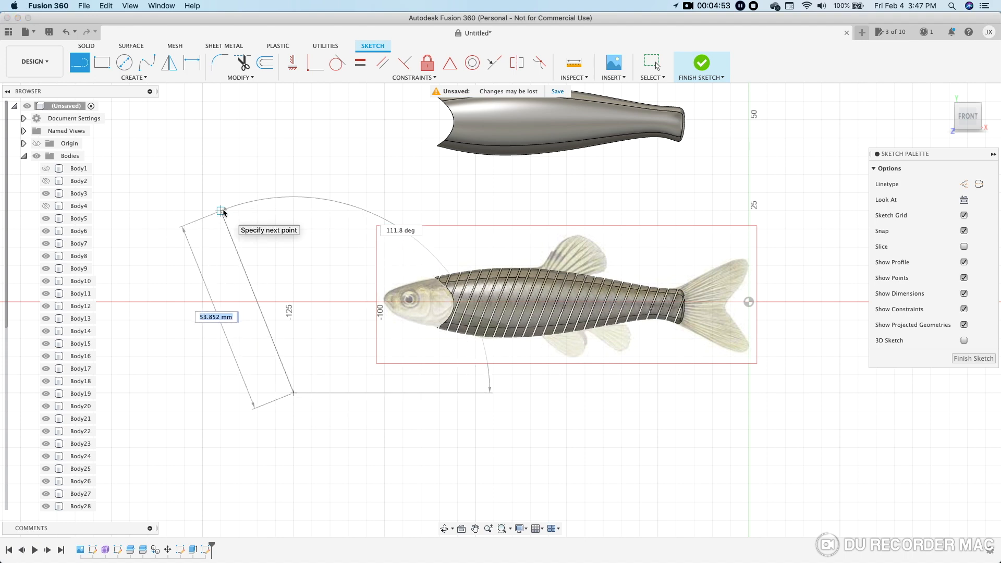
pyautogui.click(223, 211)
pyautogui.scroll(8, 222, 214)
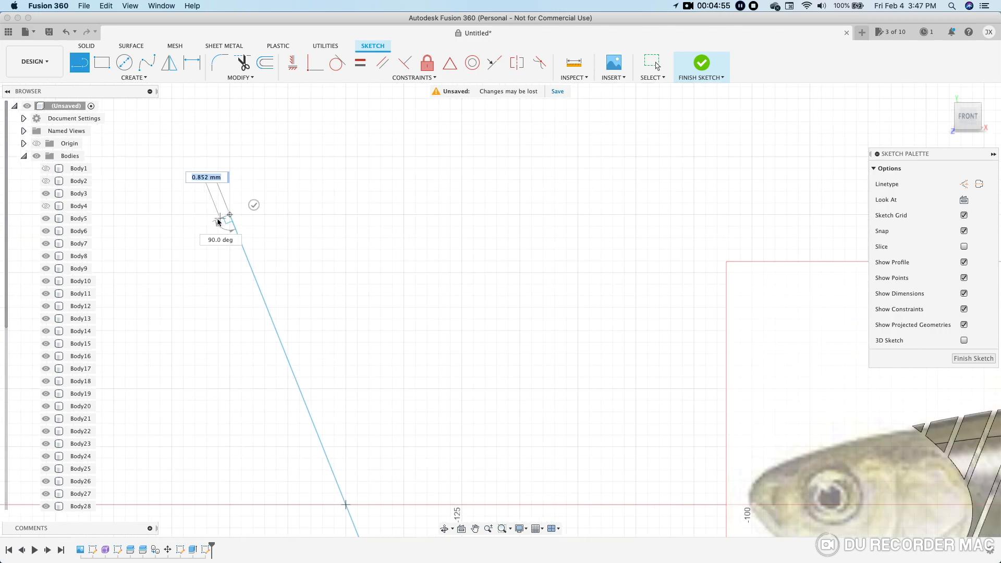
pyautogui.scroll(5, 221, 219)
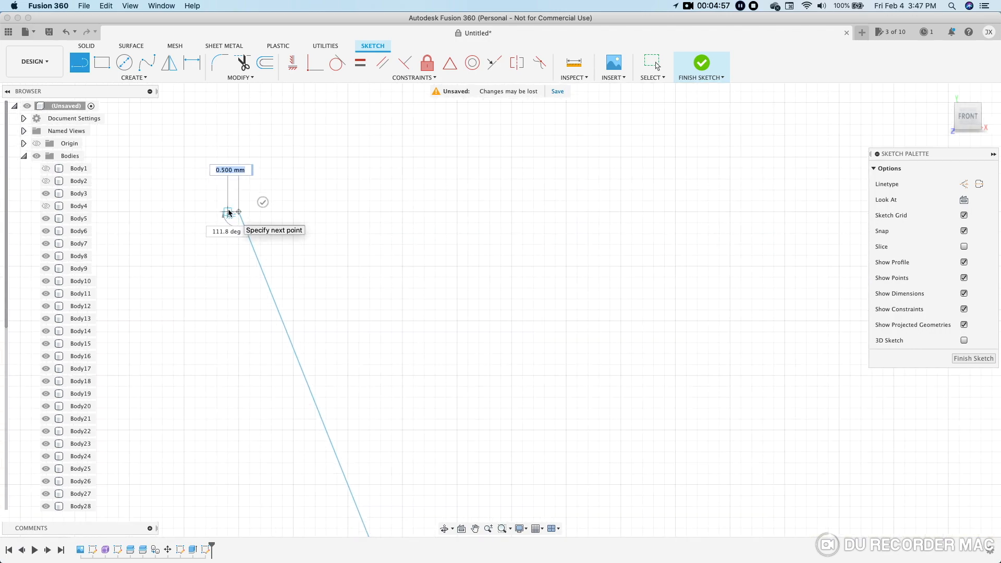
# Step: Close the thin strip with a parallel second long edge and a short horizontal edge back to the starting point
pyautogui.scroll(-5, 342, 467)
pyautogui.moveTo(339, 465); pyautogui.dragTo(278, 303, button='middle')
pyautogui.moveTo(394, 471)
pyautogui.mouseDown(button='middle')
pyautogui.moveTo(304, 252)
pyautogui.moveTo(294, 191)
pyautogui.mouseUp(button='middle')
pyautogui.scroll(2, 360, 350)
pyautogui.scroll(1, 359, 350)
pyautogui.click(360, 349)
pyautogui.click(377, 349)
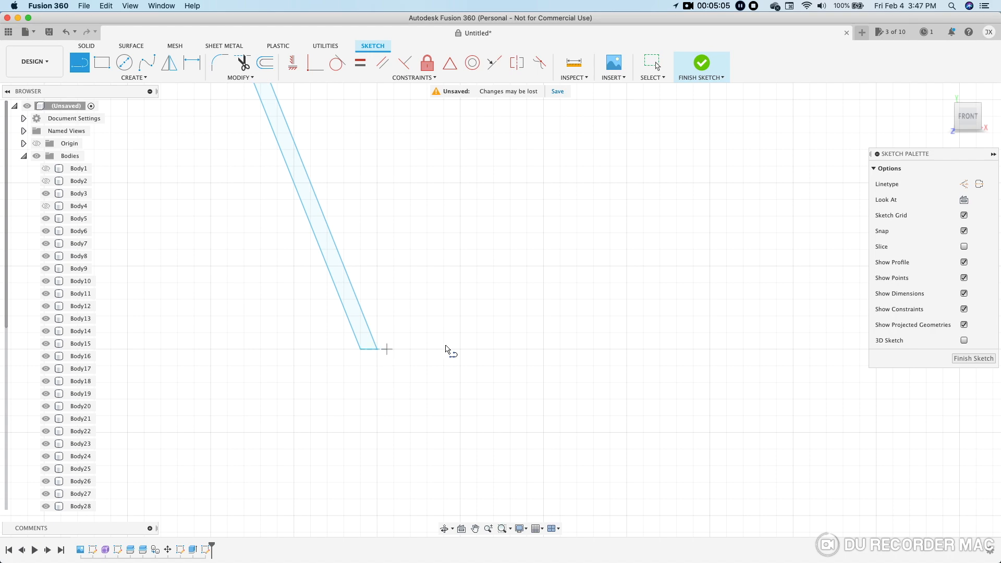
pyautogui.scroll(-6, 453, 338)
pyautogui.moveTo(563, 405); pyautogui.dragTo(422, 379, button='middle')
pyautogui.press('l')
# Step: Start a rectangular sketch pattern with the new strip's two long lines and both short end edges as the objects
pyautogui.scroll(5, 391, 318)
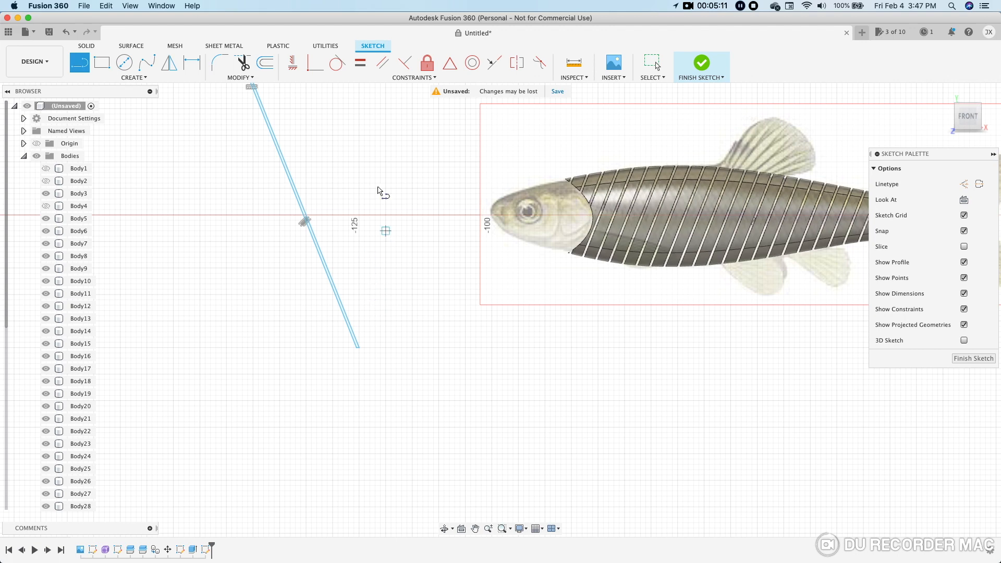
pyautogui.click(131, 78)
pyautogui.click(124, 239)
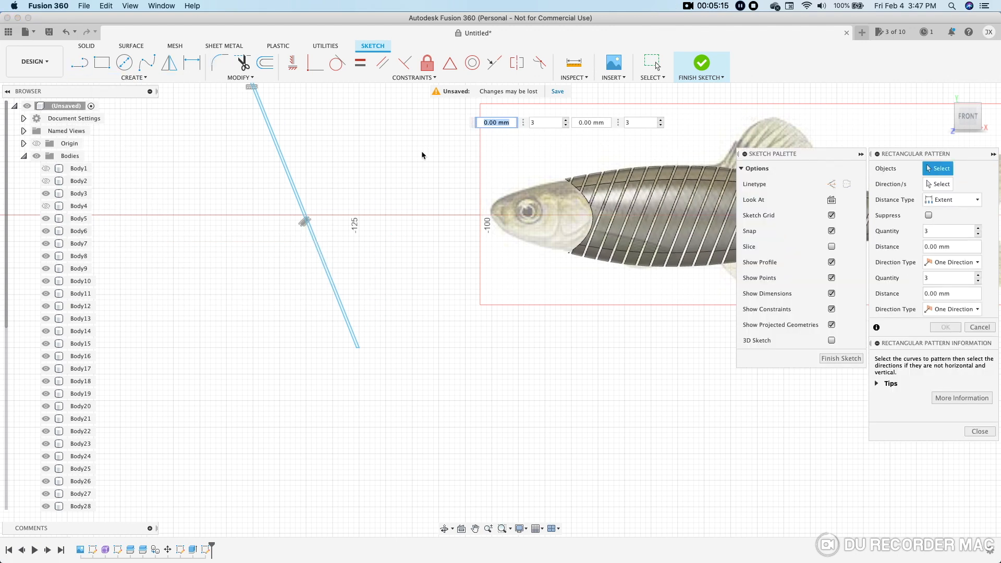
pyautogui.scroll(-2, 422, 156)
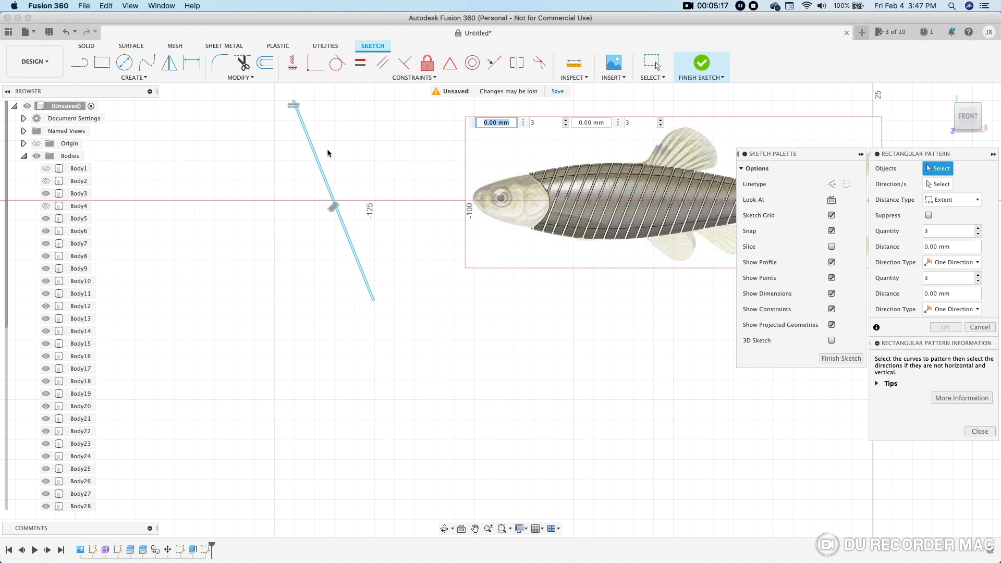
pyautogui.scroll(2, 328, 153)
pyautogui.click(310, 158)
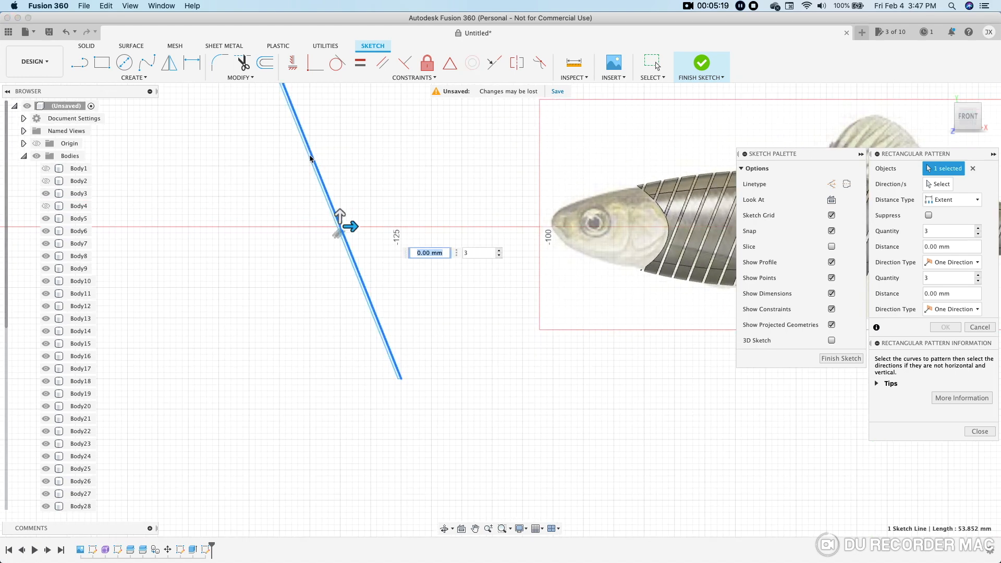
pyautogui.click(310, 159)
pyautogui.scroll(4, 402, 360)
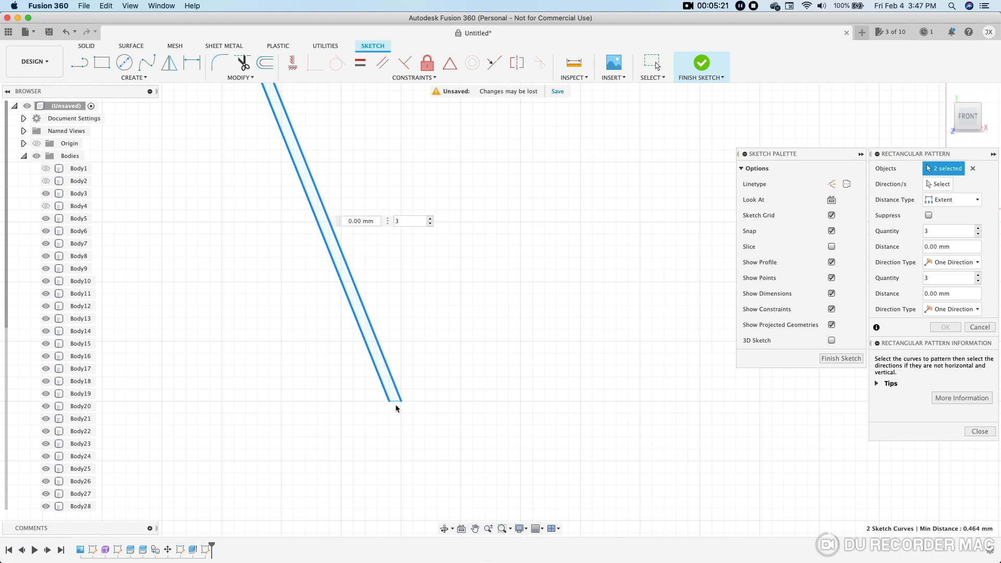
pyautogui.click(394, 404)
pyautogui.scroll(-3, 417, 245)
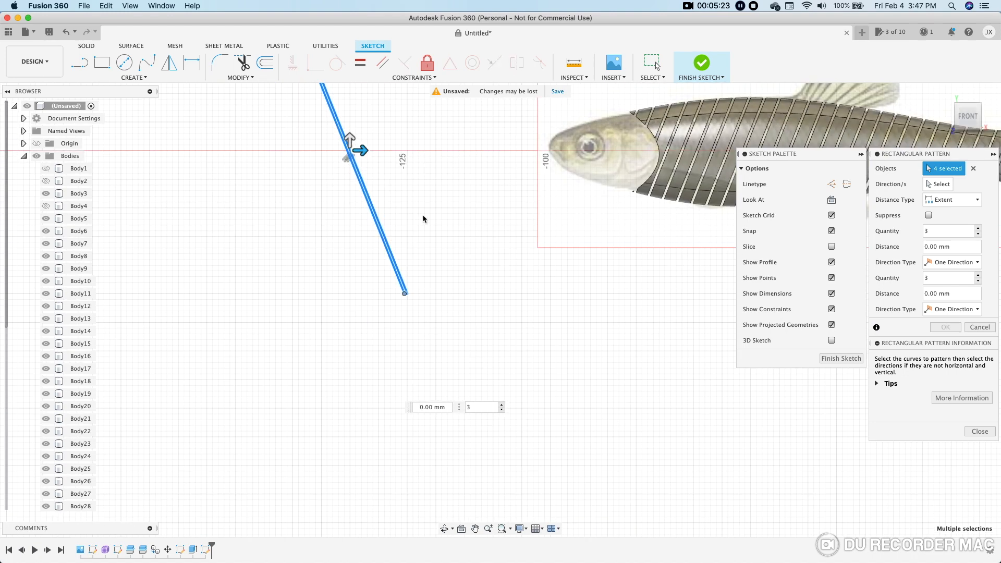
pyautogui.moveTo(365, 99); pyautogui.dragTo(418, 321, button='middle')
pyautogui.scroll(5, 366, 231)
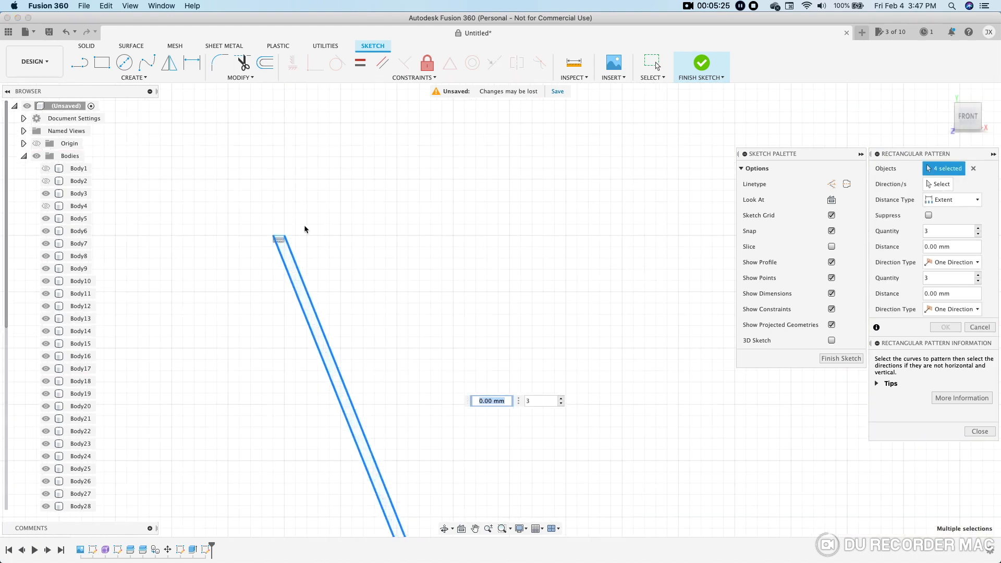
pyautogui.click(279, 236)
# Step: Pattern the strip horizontally past the tail over an extent of 150 mm with a quantity of 50
pyautogui.scroll(-5, 391, 305)
pyautogui.moveTo(480, 329); pyautogui.dragTo(368, 91, button='middle')
pyautogui.scroll(-3, 592, 389)
pyautogui.moveTo(652, 421)
pyautogui.mouseDown(button='middle')
pyautogui.moveTo(382, 374)
pyautogui.moveTo(319, 389)
pyautogui.mouseUp(button='middle')
pyautogui.scroll(-2, 319, 389)
pyautogui.moveTo(133, 274); pyautogui.dragTo(679, 277)
pyautogui.press('Tab')
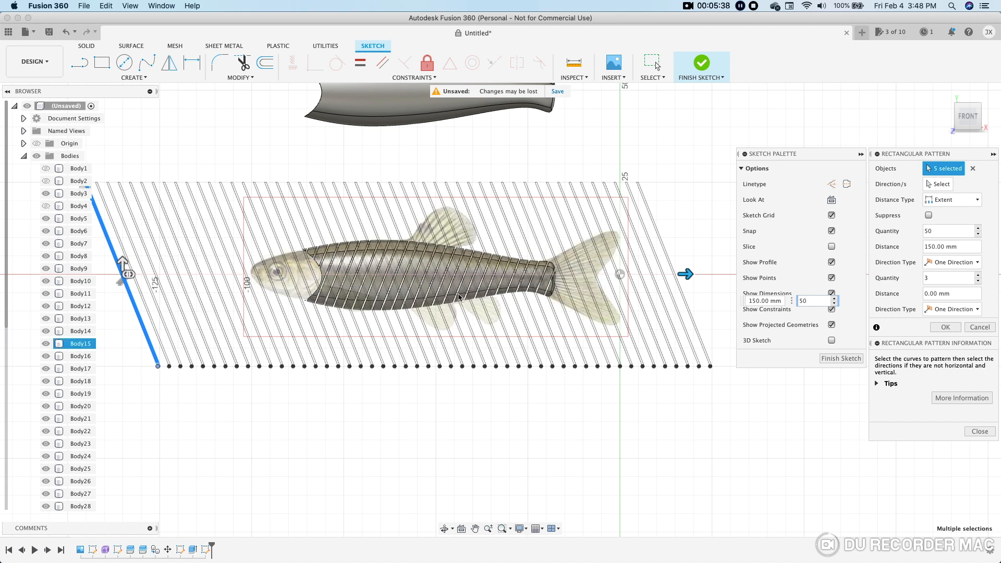
# Step: Check the pattern's crossing with the existing cuts on the fish body, accept it and finish the sketch
pyautogui.scroll(5, 453, 295)
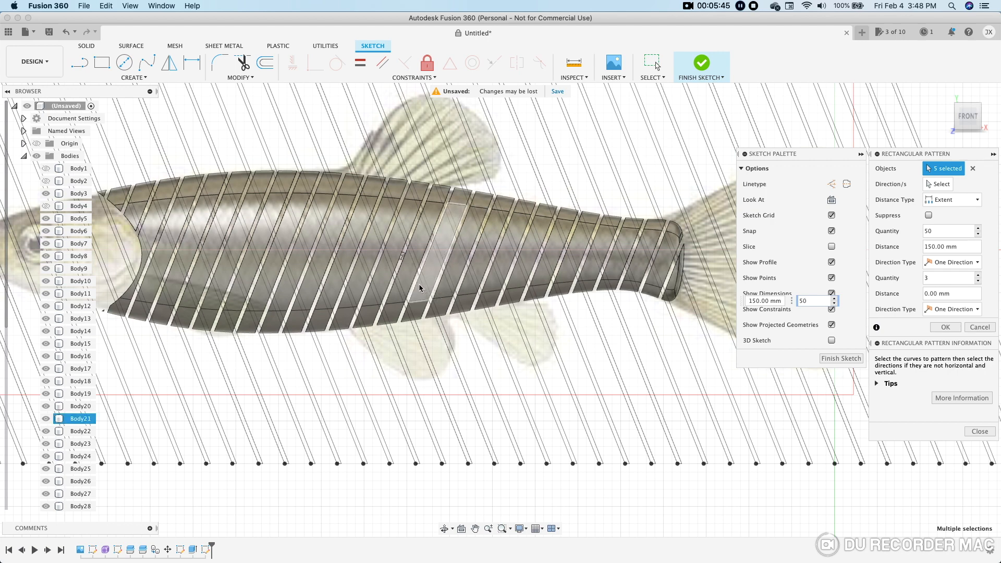
pyautogui.scroll(2, 419, 287)
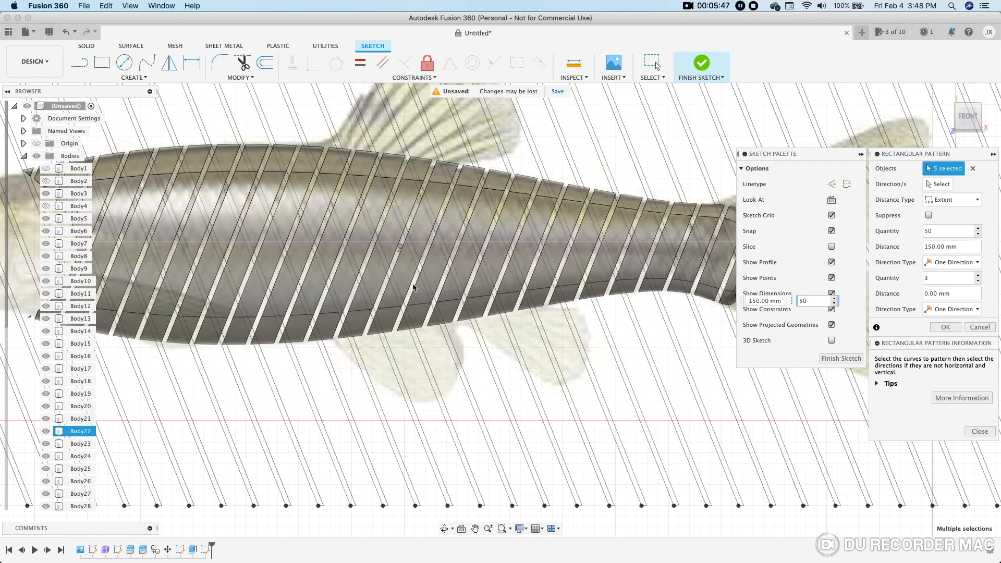
pyautogui.scroll(-4, 412, 286)
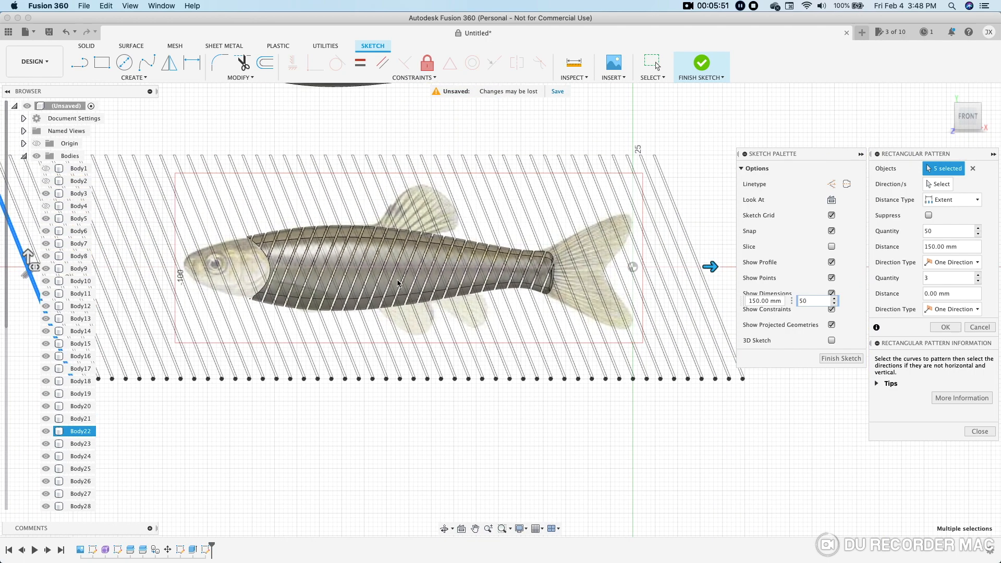
pyautogui.scroll(3, 330, 254)
pyautogui.scroll(2, 330, 254)
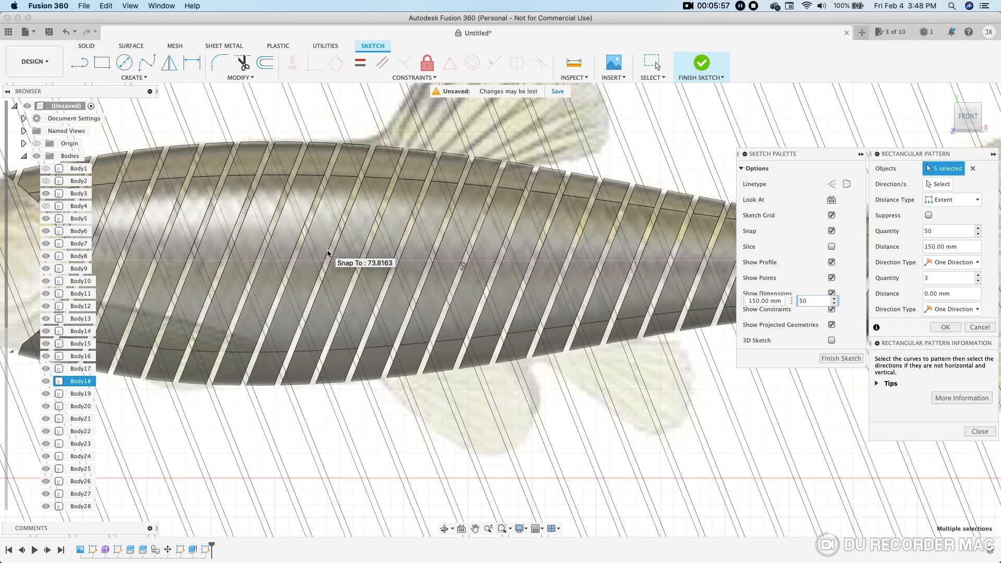
pyautogui.scroll(-8, 473, 267)
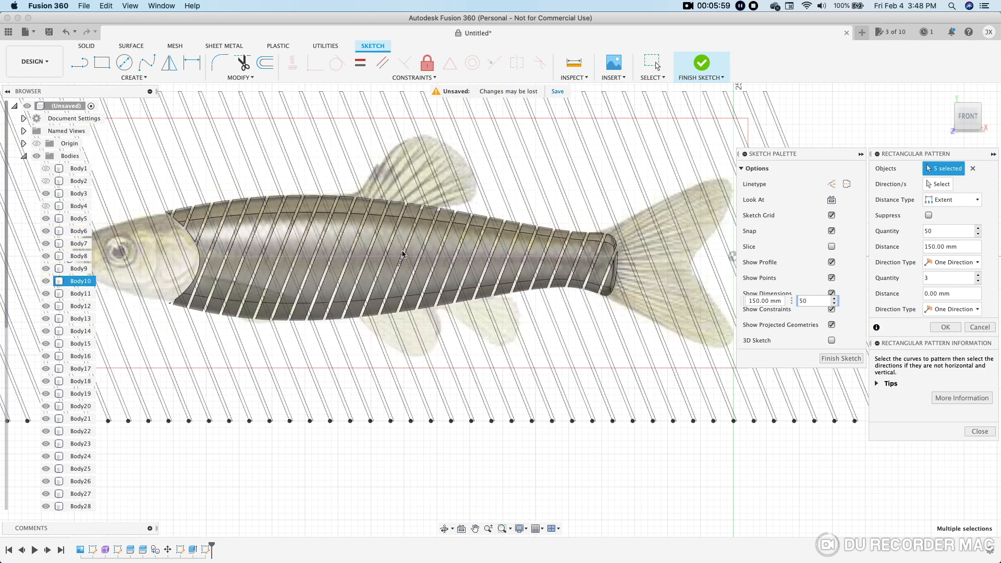
pyautogui.scroll(-4, 473, 267)
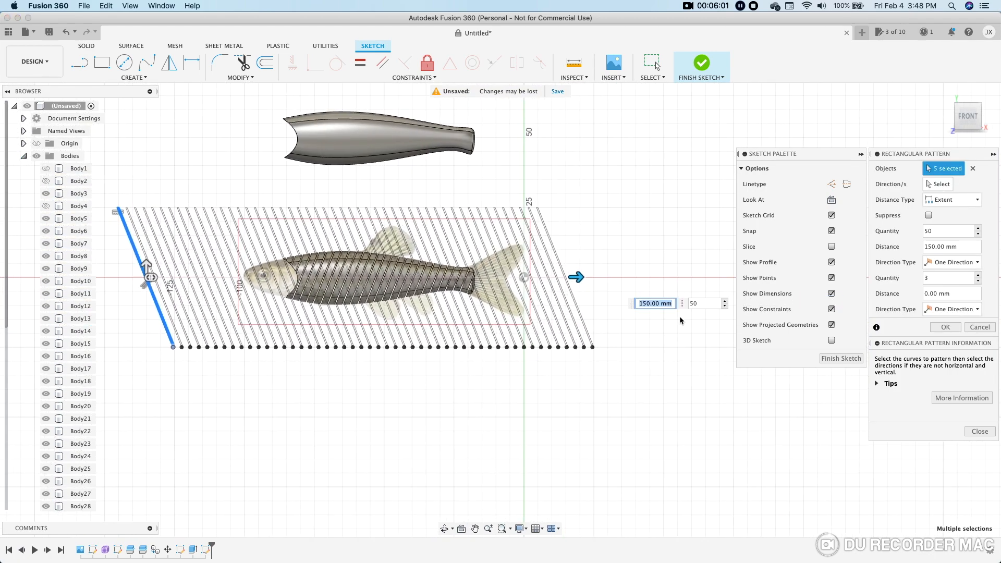
pyautogui.click(851, 363)
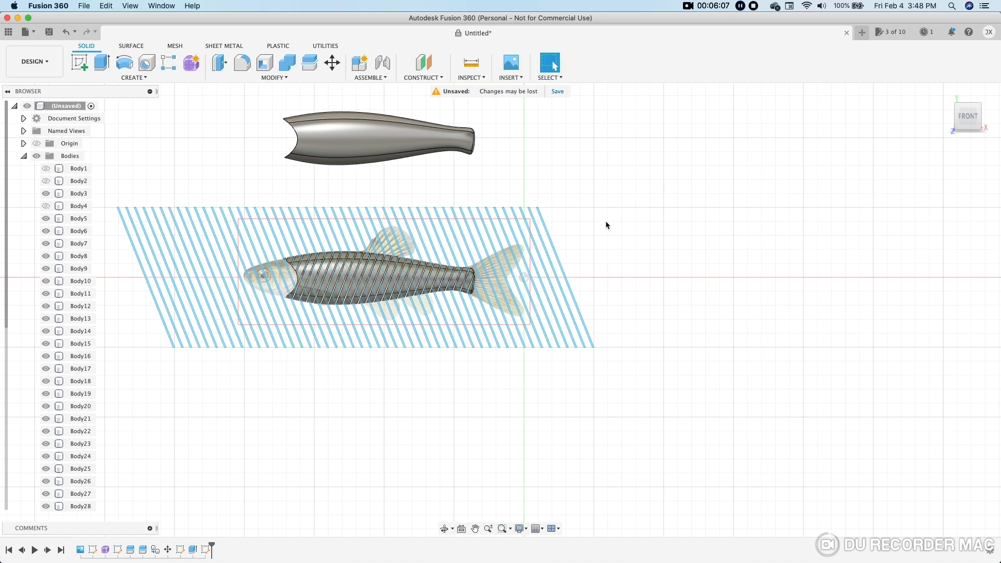
# Step: Extrude all 50 strip profiles 15 mm as a cut through the sliced body over the reference image
pyautogui.click(102, 62)
pyautogui.moveTo(603, 229); pyautogui.dragTo(105, 195)
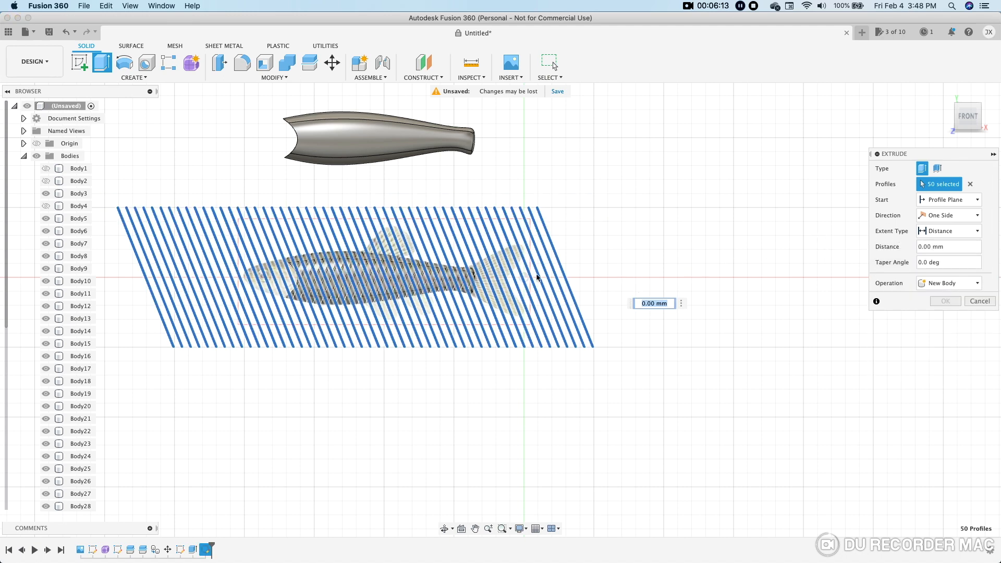
pyautogui.click(952, 119)
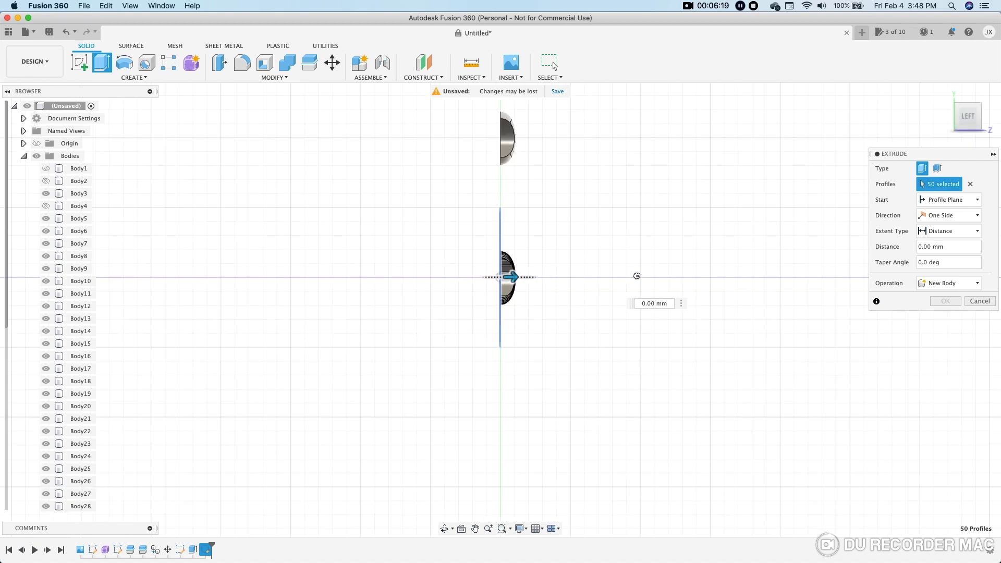
pyautogui.moveTo(637, 276); pyautogui.dragTo(662, 273)
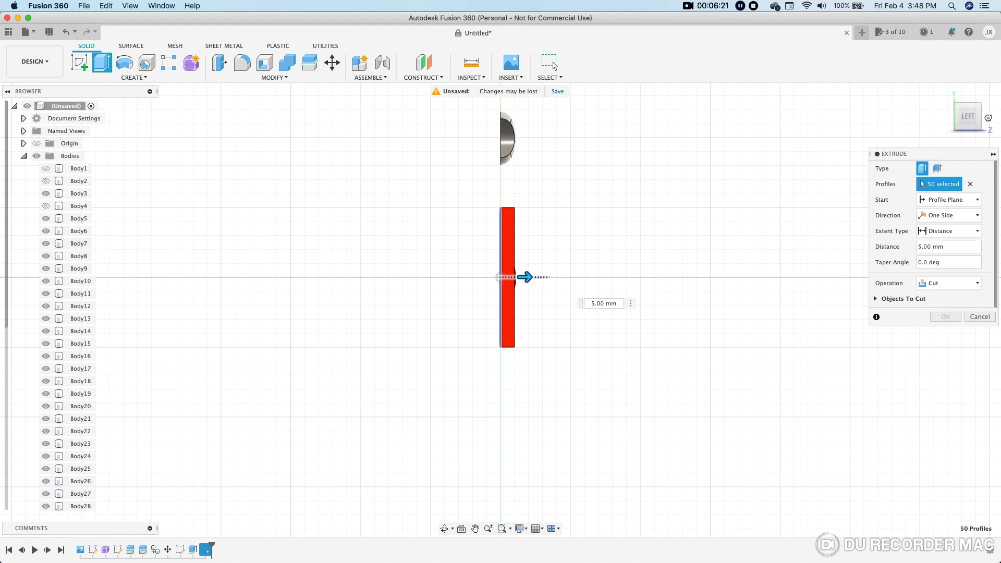
pyautogui.moveTo(992, 119); pyautogui.dragTo(990, 123)
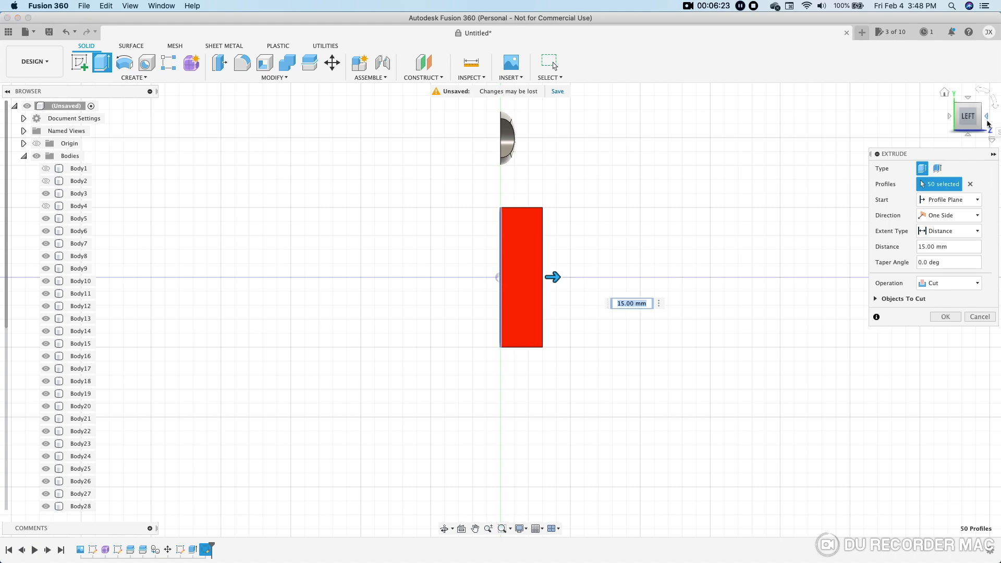
pyautogui.click(986, 118)
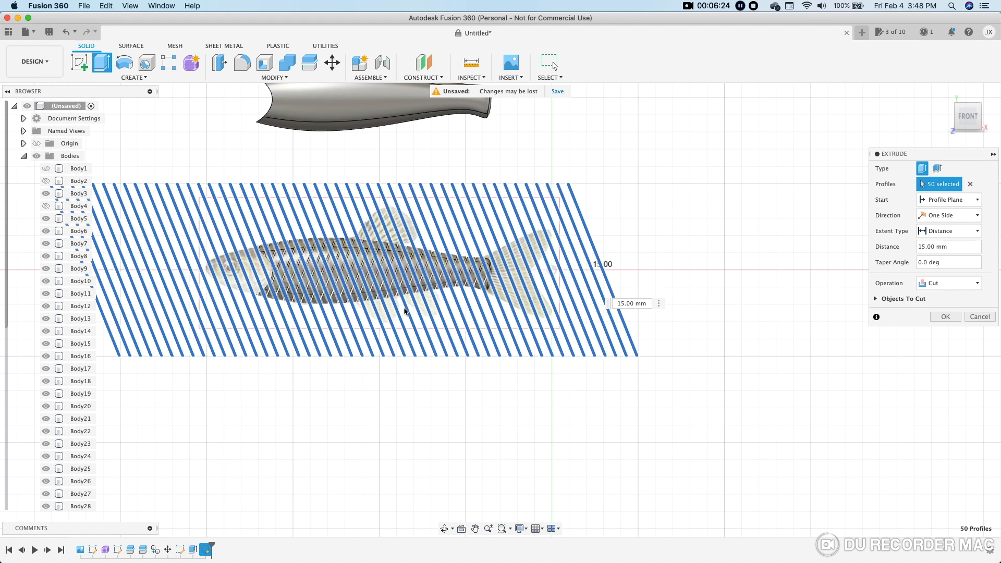
pyautogui.scroll(5, 404, 311)
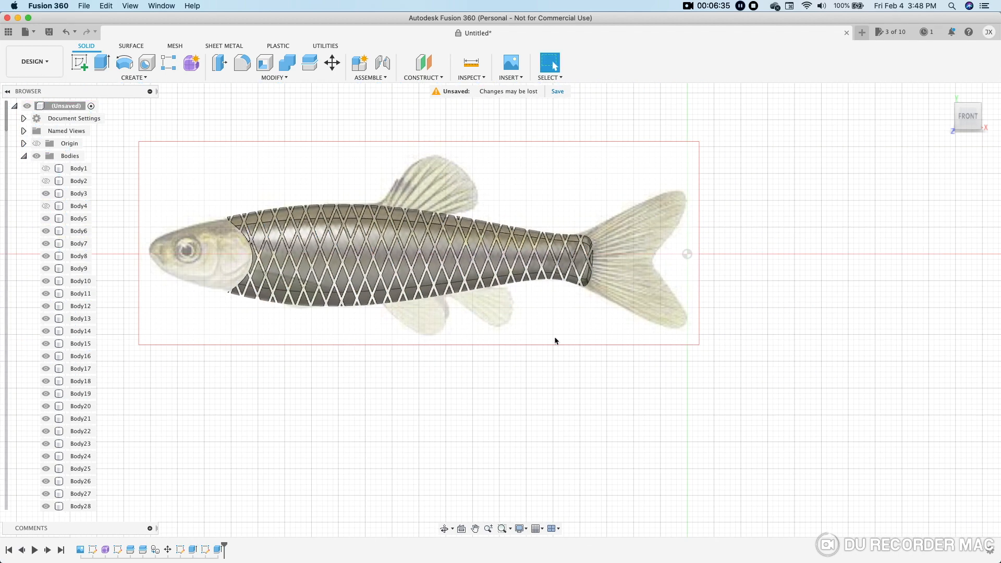
# Step: Reorder the bodies so that Body3 comes directly after Body4
pyautogui.scroll(5, 537, 319)
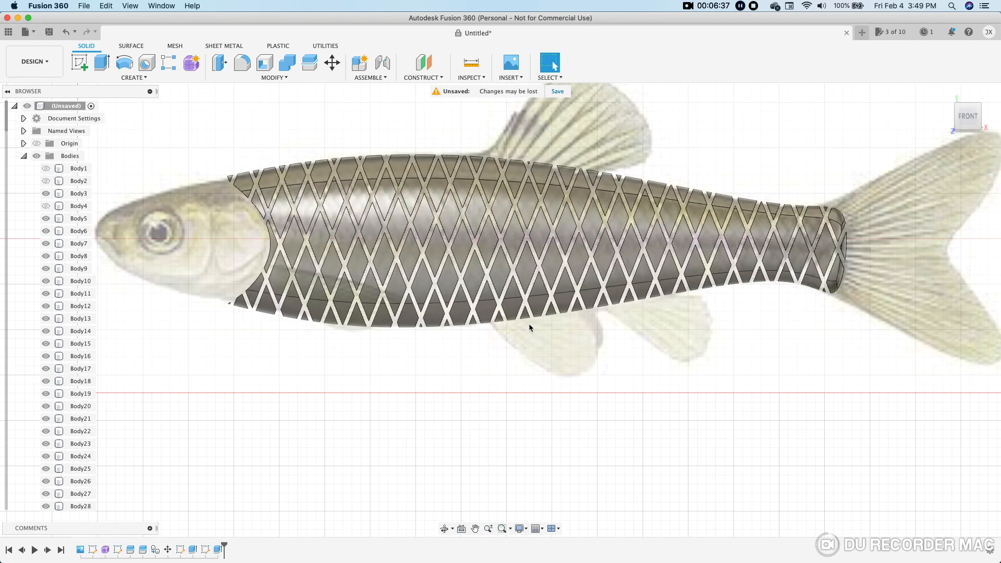
pyautogui.scroll(-2, 529, 323)
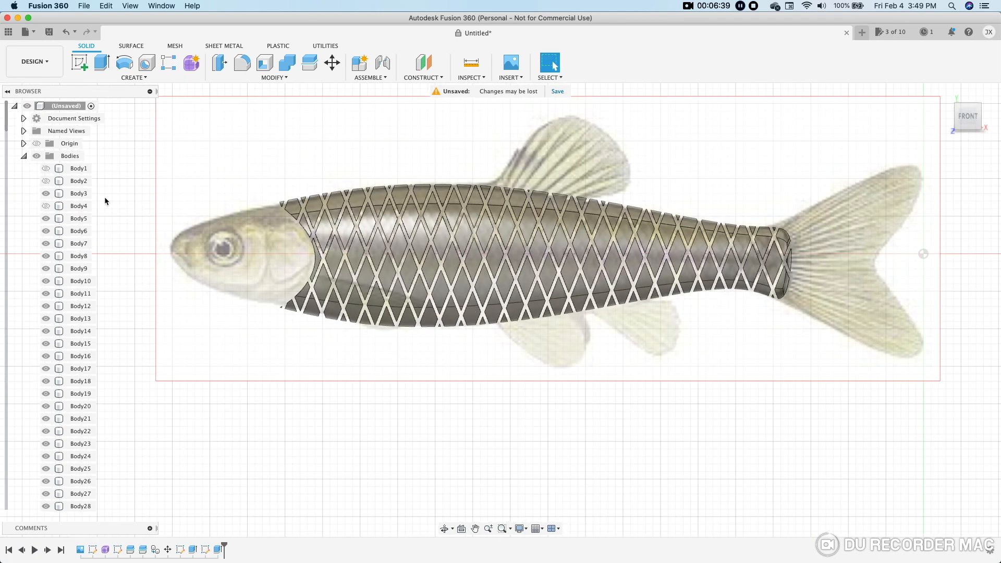
pyautogui.moveTo(73, 194); pyautogui.dragTo(74, 213)
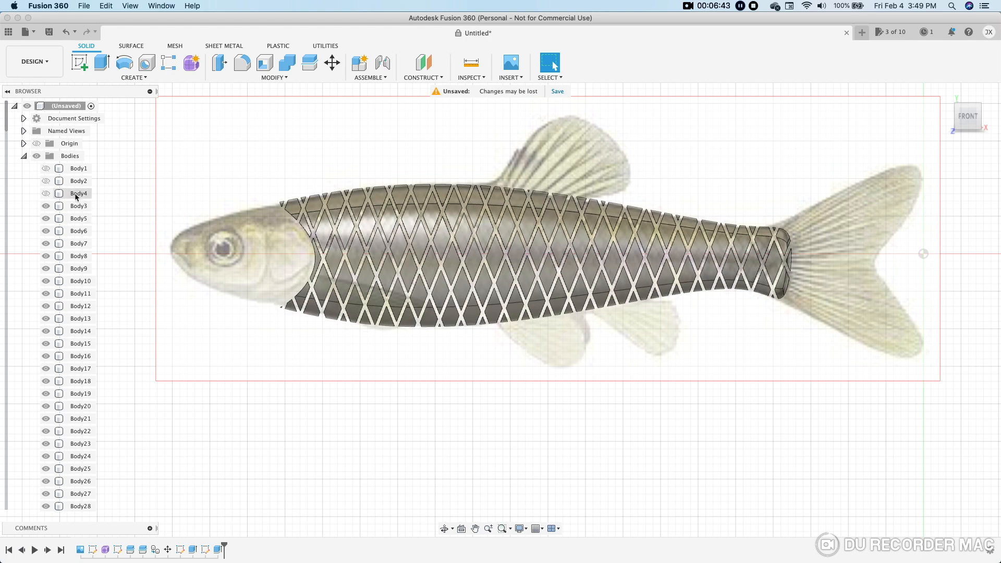
pyautogui.scroll(-5, 254, 171)
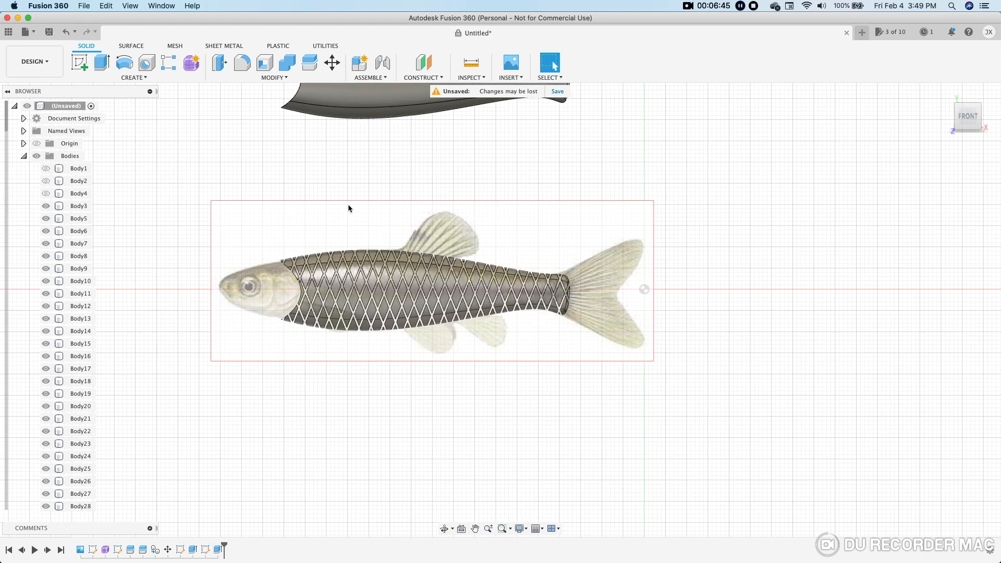
# Step: Hide the Minnow reference canvas and show the list of bodies again
pyautogui.click(24, 156)
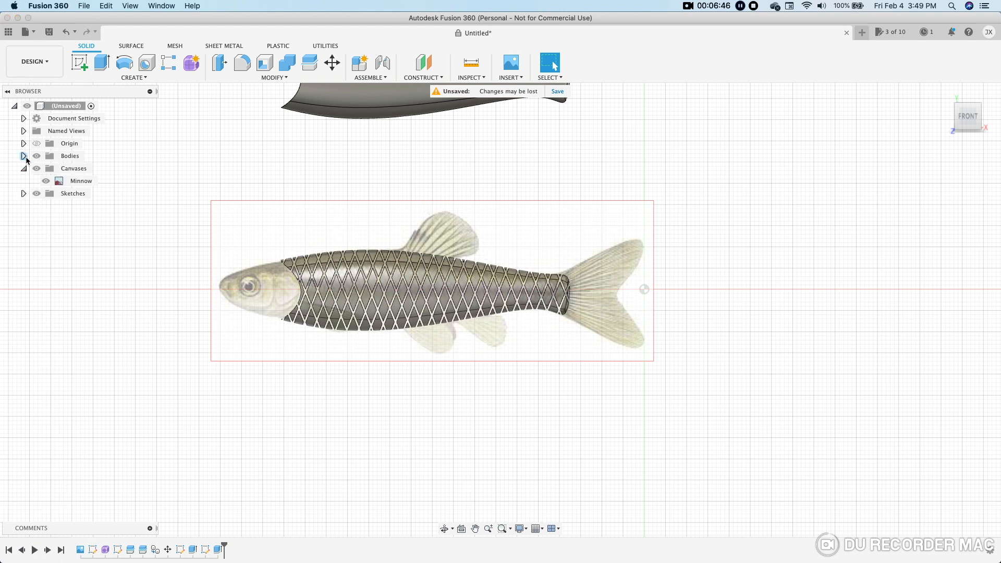
pyautogui.click(46, 181)
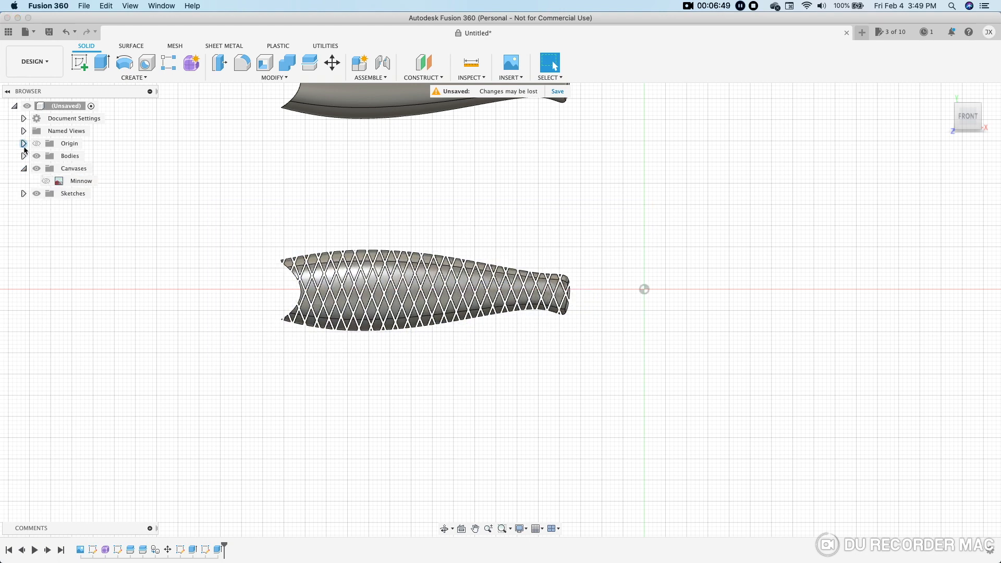
pyautogui.click(24, 156)
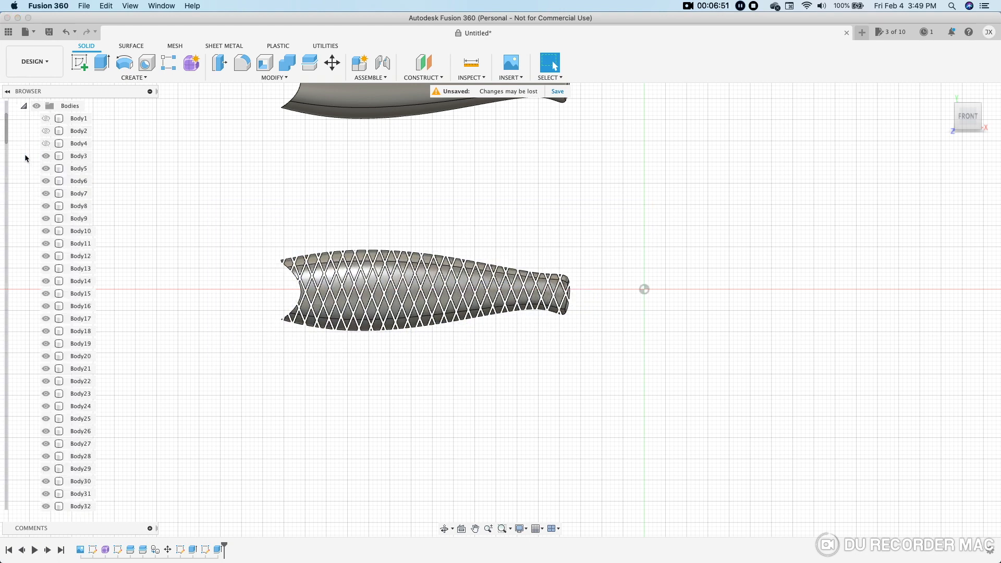
# Step: Move the smooth body copy, Body5, by -50 mm along Y so it overlaps the diamond-cut body
pyautogui.moveTo(436, 213); pyautogui.dragTo(396, 284, button='middle')
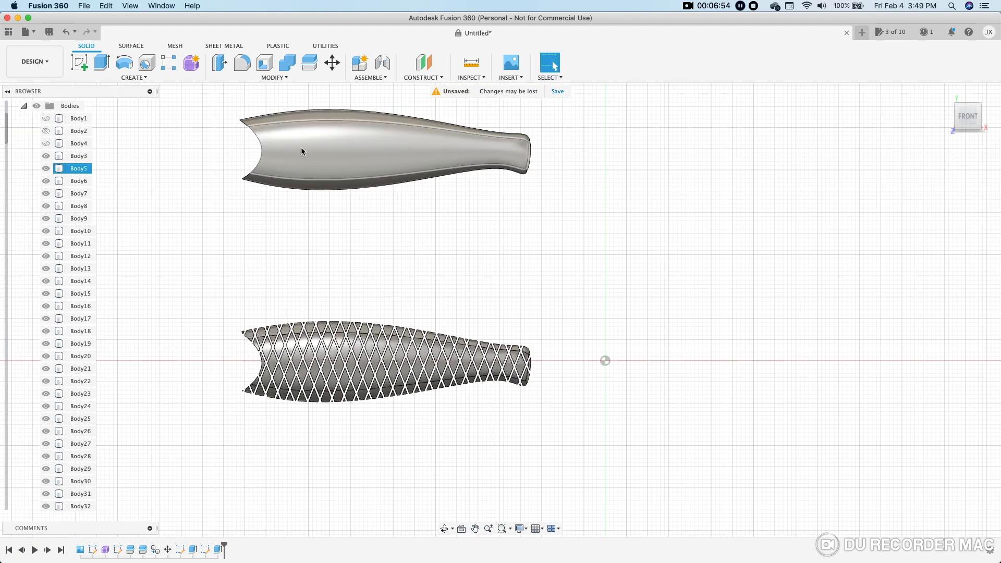
pyautogui.click(79, 169)
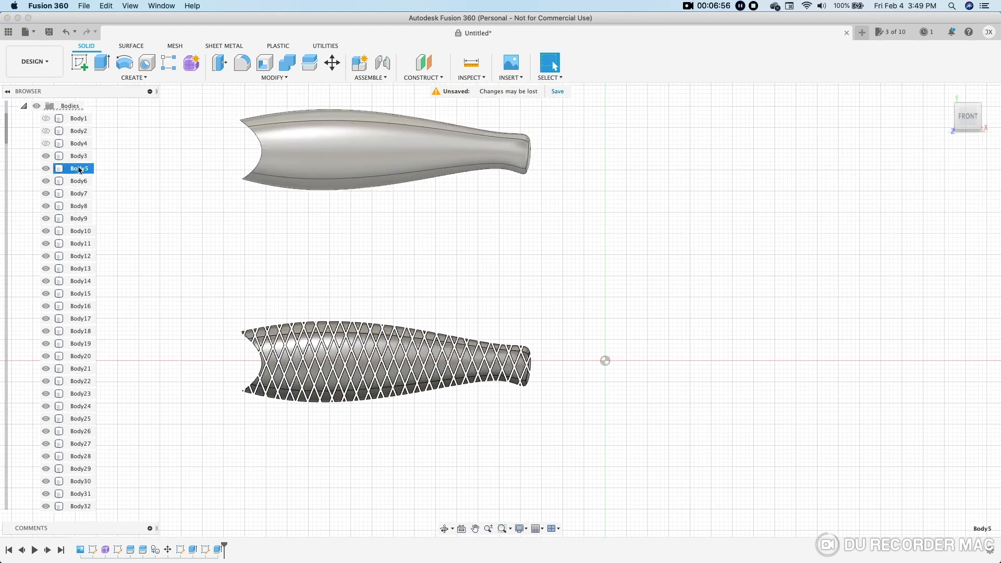
pyautogui.click(329, 63)
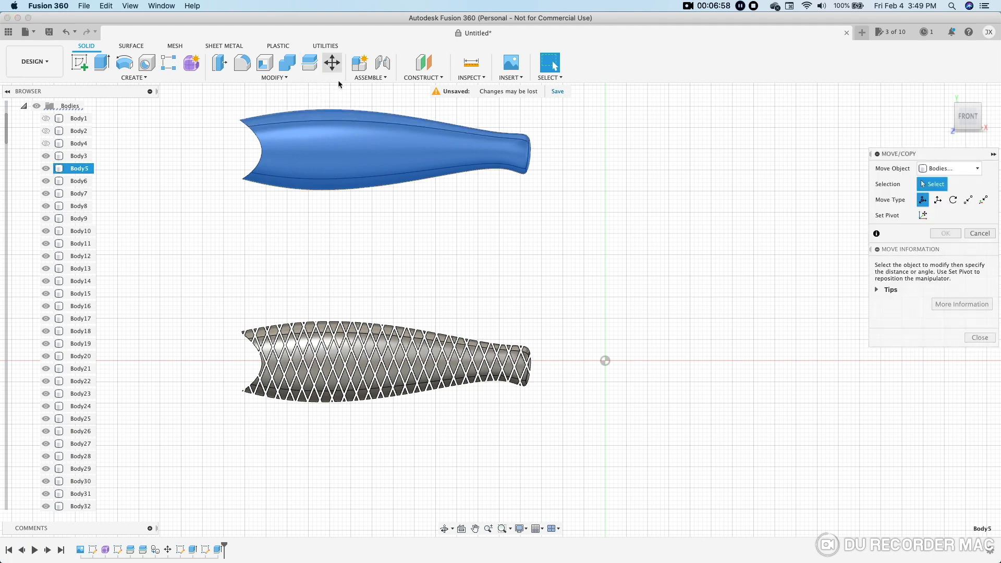
pyautogui.moveTo(240, 162); pyautogui.dragTo(239, 380)
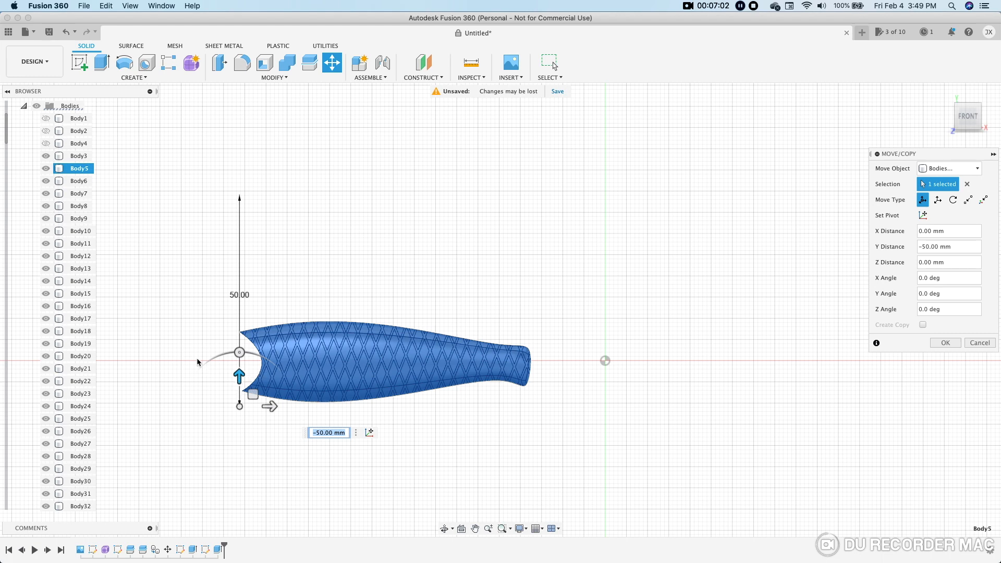
pyautogui.scroll(5, 199, 357)
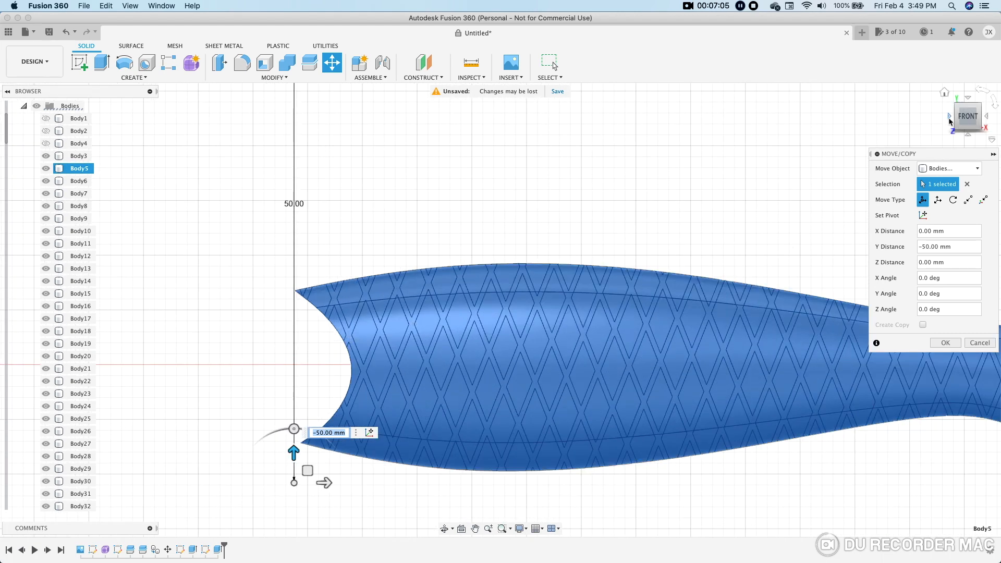
# Step: Offset Body5 by -0.20 mm along Z so it sits slightly below the scales, and accept the move
pyautogui.click(952, 122)
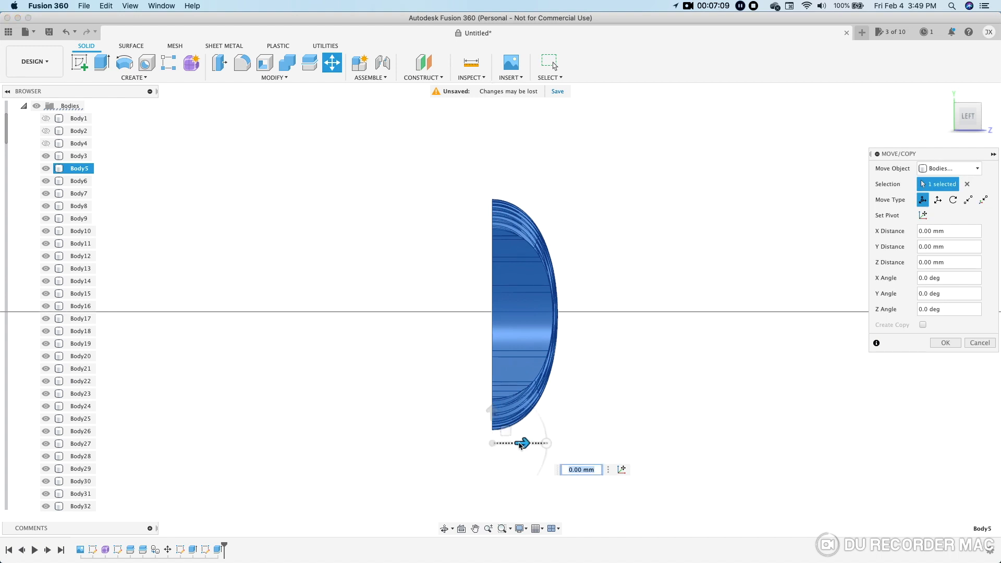
pyautogui.moveTo(520, 446); pyautogui.dragTo(517, 446)
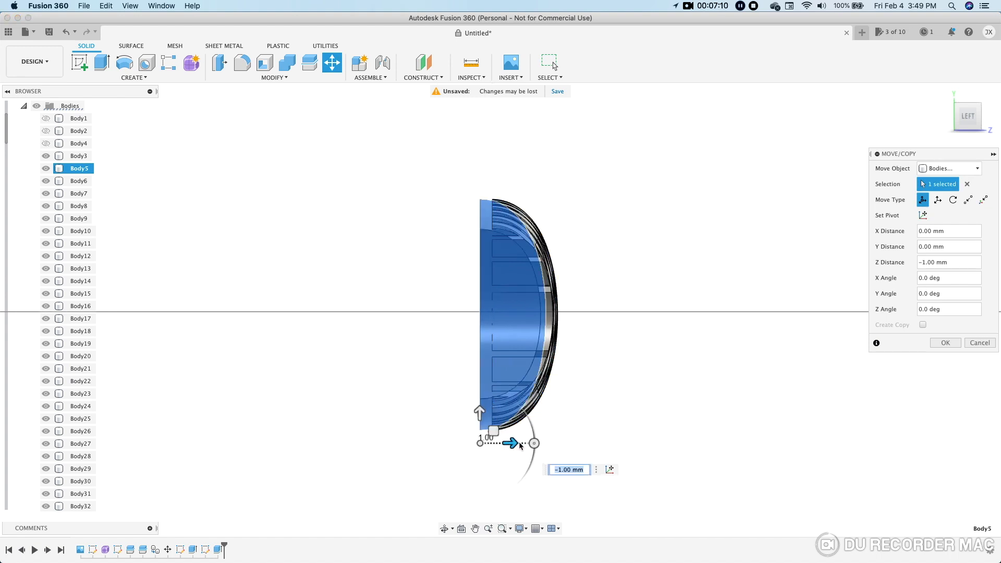
pyautogui.click(560, 469)
pyautogui.click(567, 469)
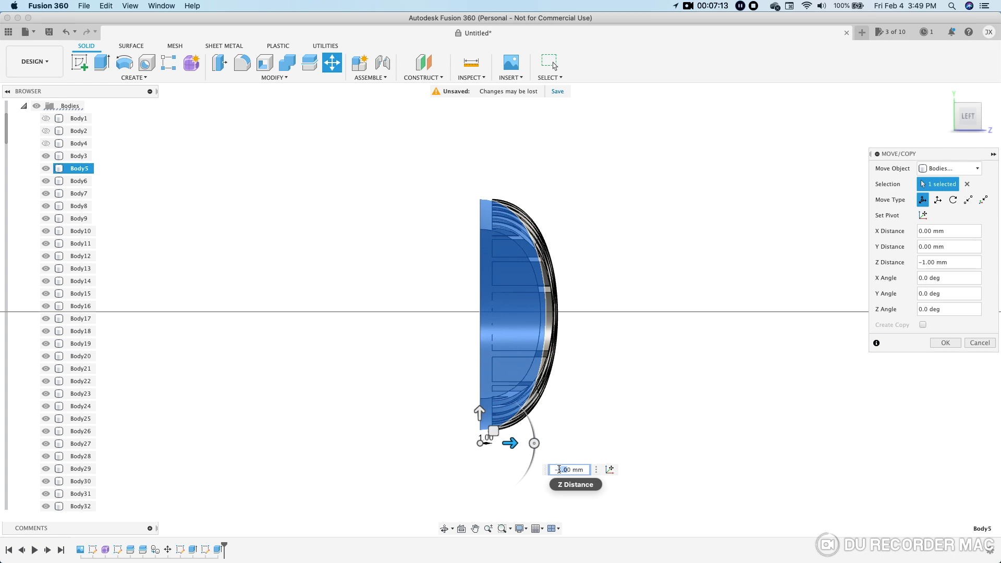
pyautogui.press('BackSpace')
pyautogui.write('2')
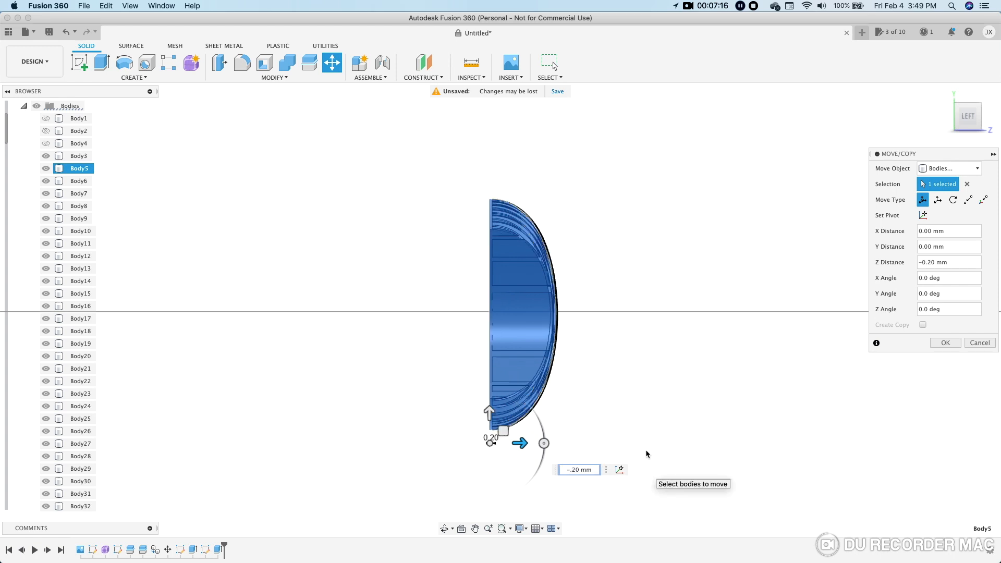
pyautogui.click(943, 343)
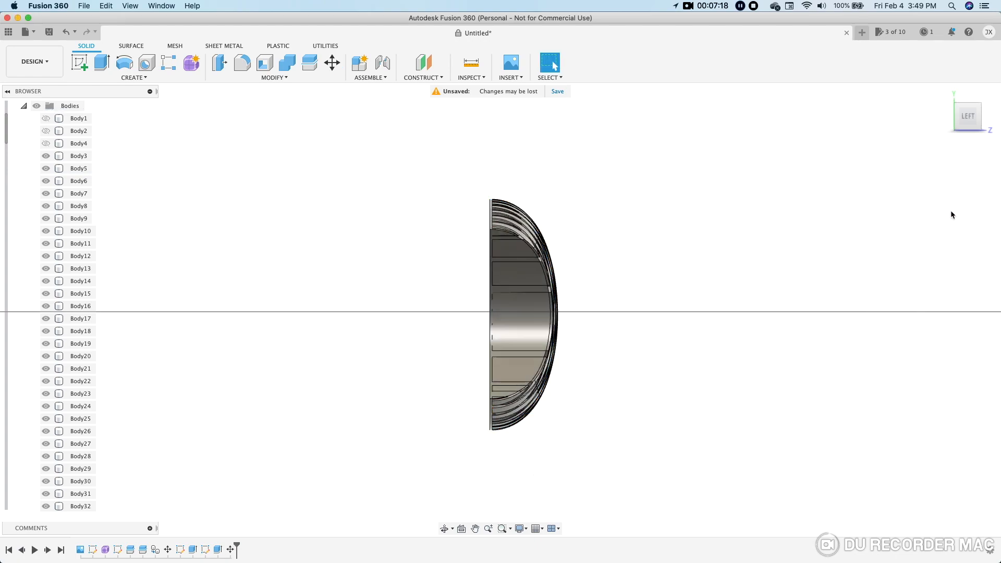
# Step: Join Body3 with all bodies from Body5 to Body146 into a single body using Combine
pyautogui.click(987, 120)
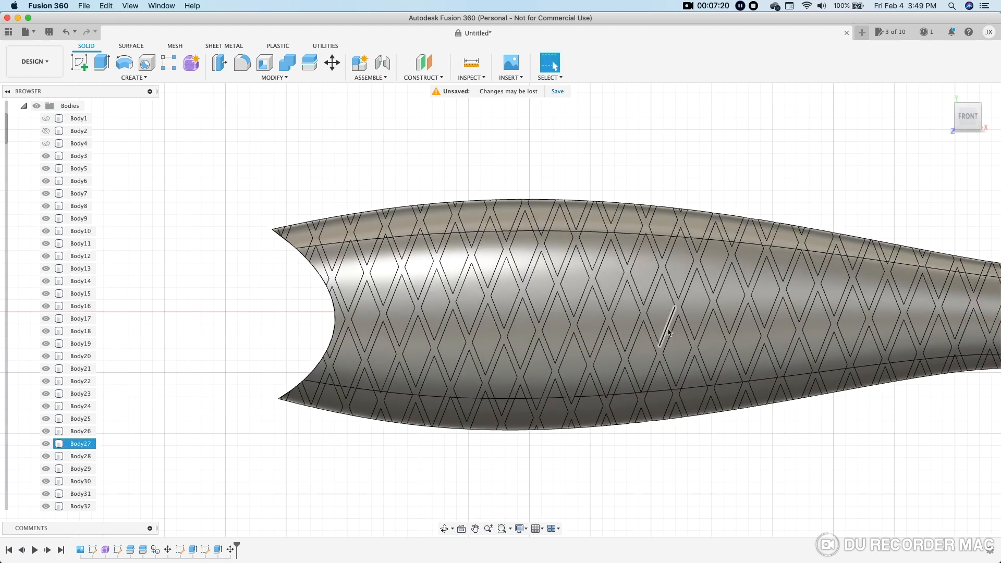
pyautogui.moveTo(712, 467)
pyautogui.keyDown('shift'); pyautogui.mouseDown(button='middle')
pyautogui.moveTo(707, 408)
pyautogui.moveTo(710, 457)
pyautogui.mouseUp(button='middle'); pyautogui.keyUp('shift')
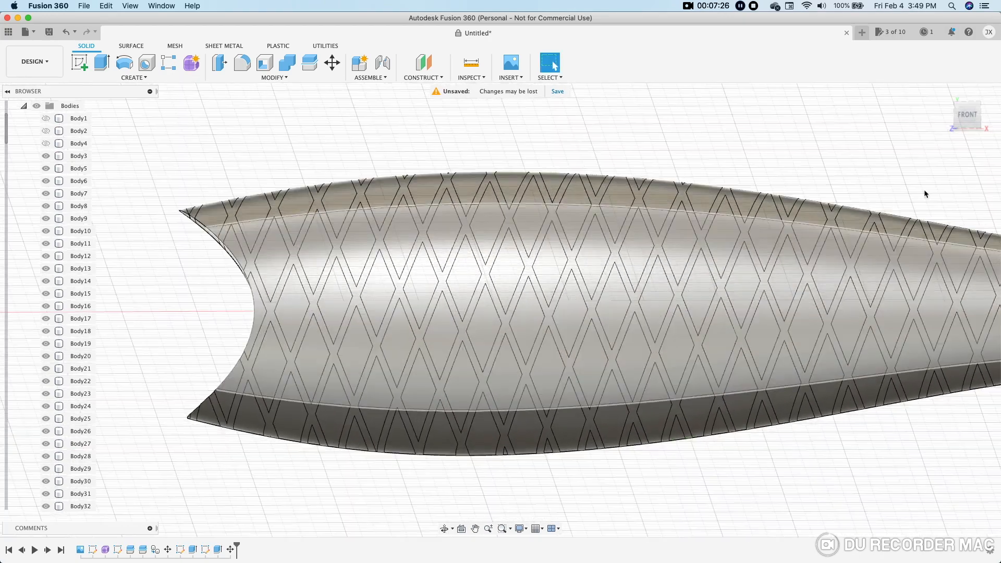
pyautogui.click(969, 115)
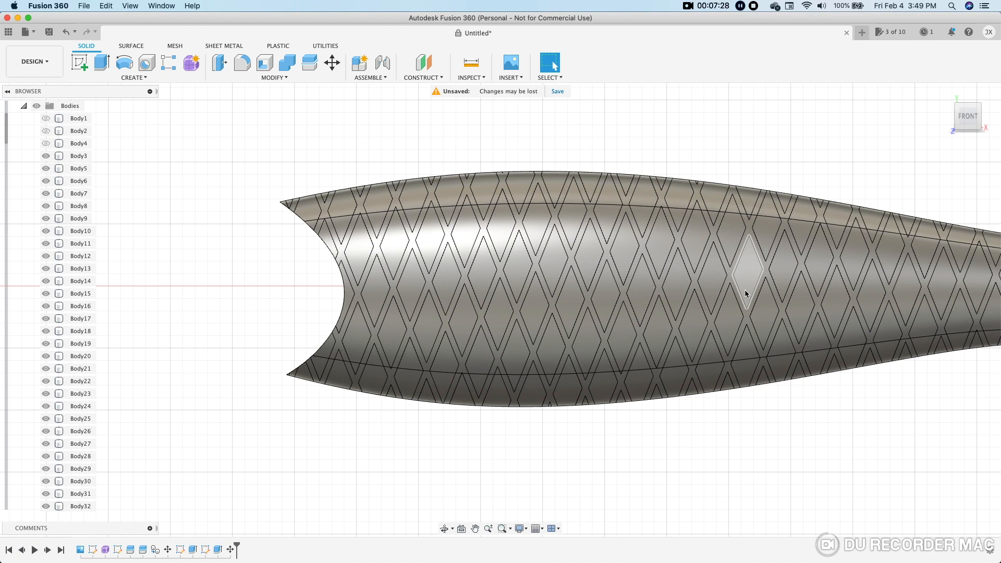
pyautogui.scroll(-3, 744, 289)
pyautogui.moveTo(827, 404); pyautogui.dragTo(656, 414, button='middle')
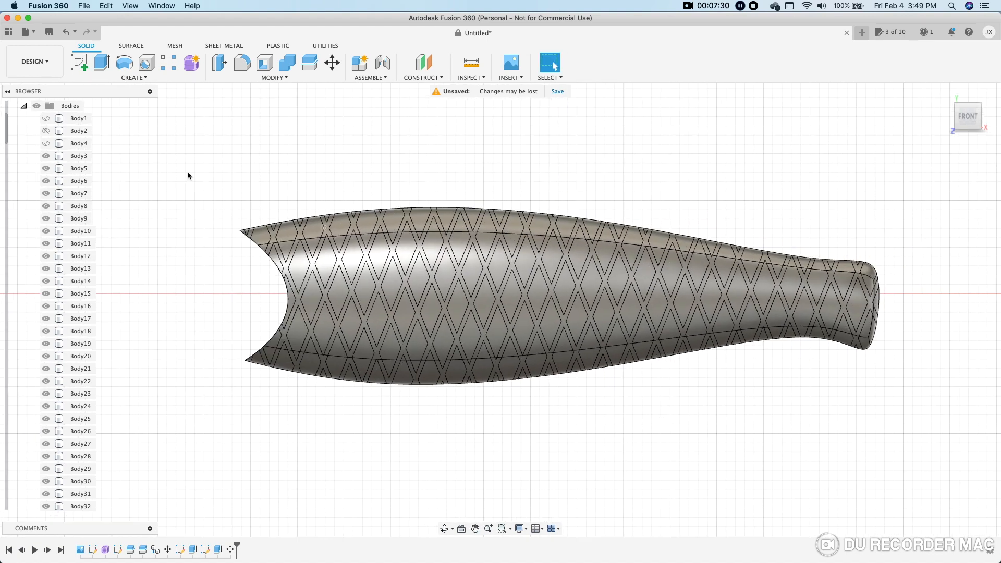
pyautogui.click(71, 155)
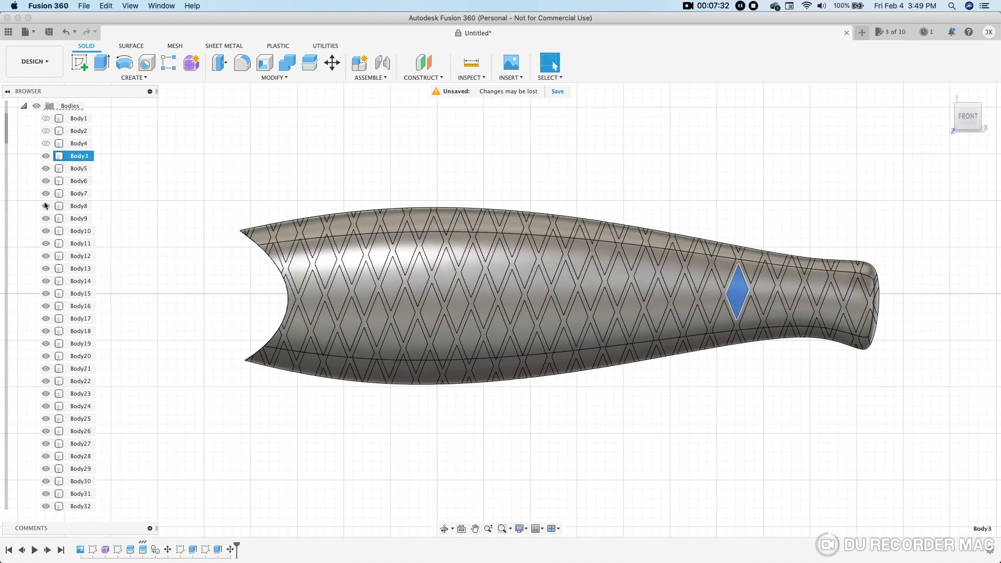
pyautogui.moveTo(6, 138); pyautogui.dragTo(8, 521)
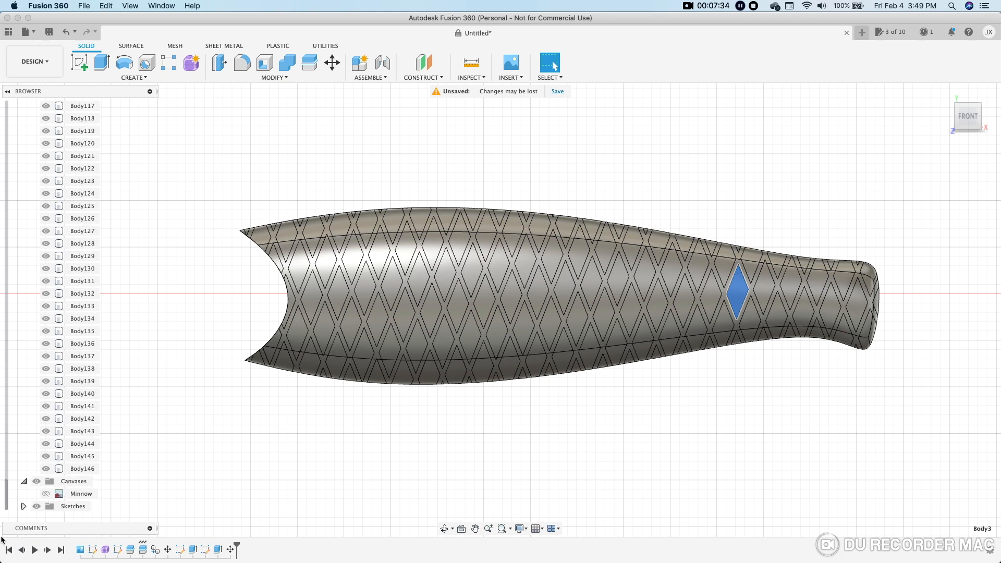
pyautogui.keyDown('shift'); pyautogui.click(78, 469); pyautogui.keyUp('shift')
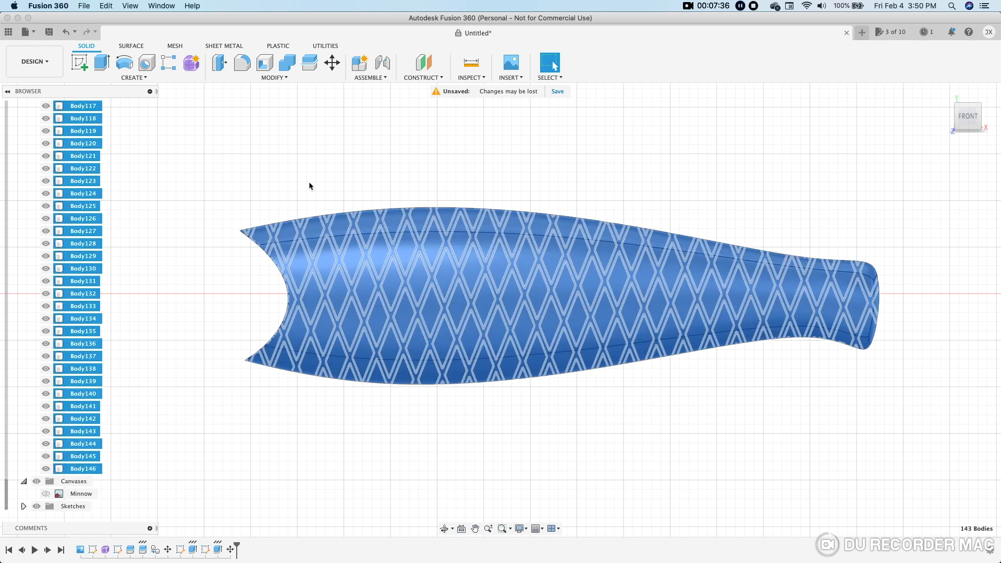
pyautogui.click(287, 63)
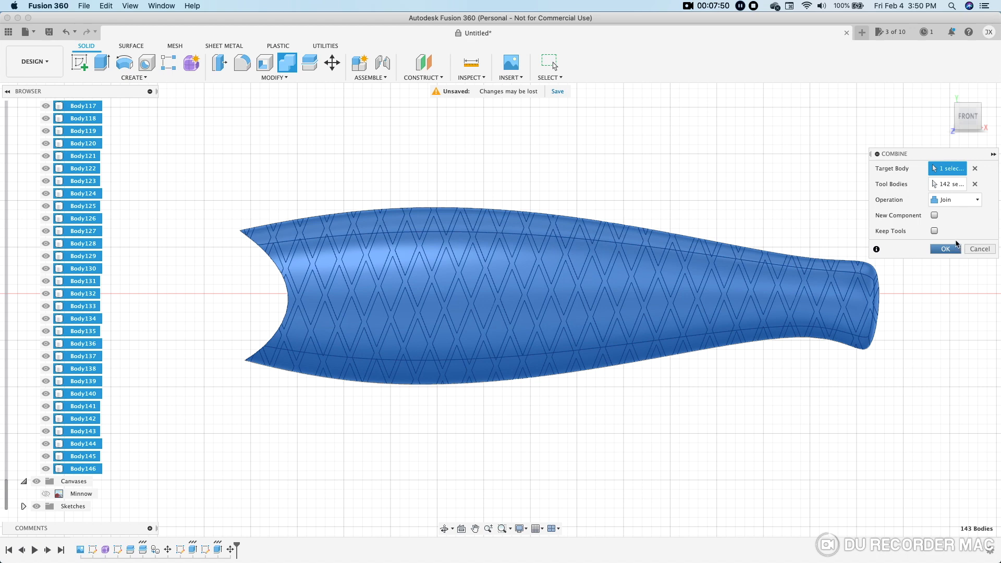
pyautogui.click(956, 247)
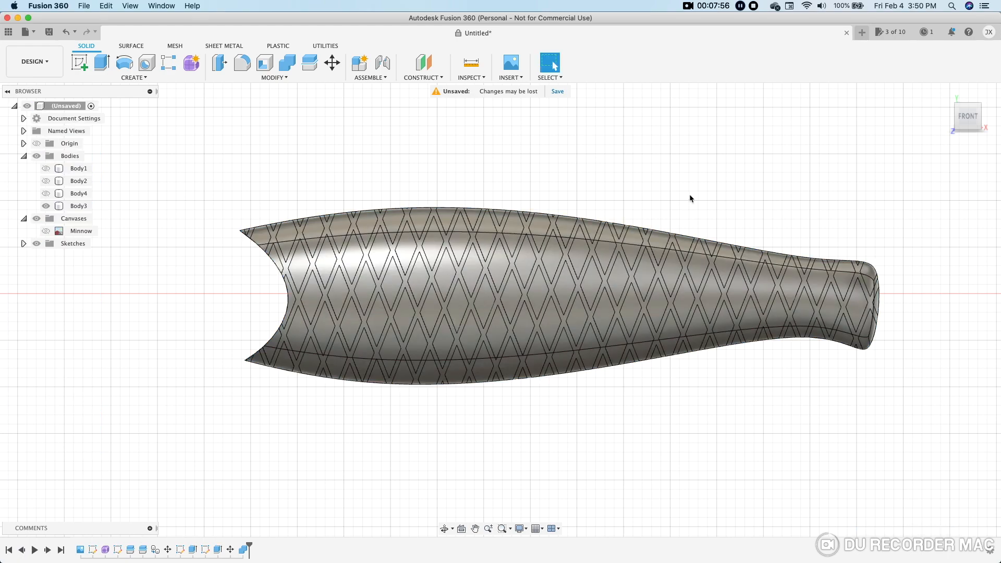
# Step: Examine the joined body's flat back edge from the side and its scale pattern from the front
pyautogui.scroll(-2, 596, 180)
pyautogui.keyDown('shift'); pyautogui.moveTo(598, 174); pyautogui.dragTo(607, 265, button='middle'); pyautogui.keyUp('shift')
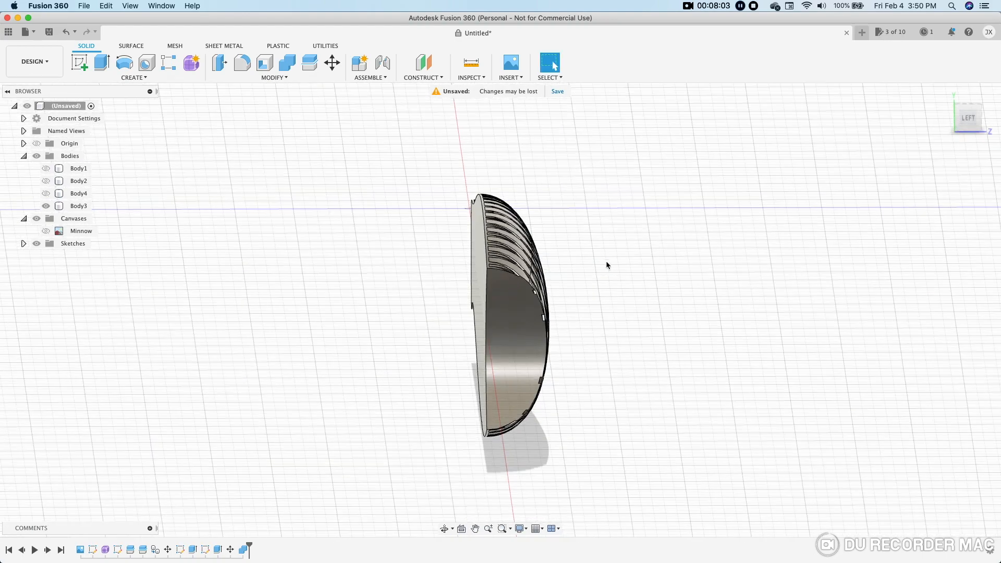
pyautogui.click(968, 117)
pyautogui.scroll(2, 651, 235)
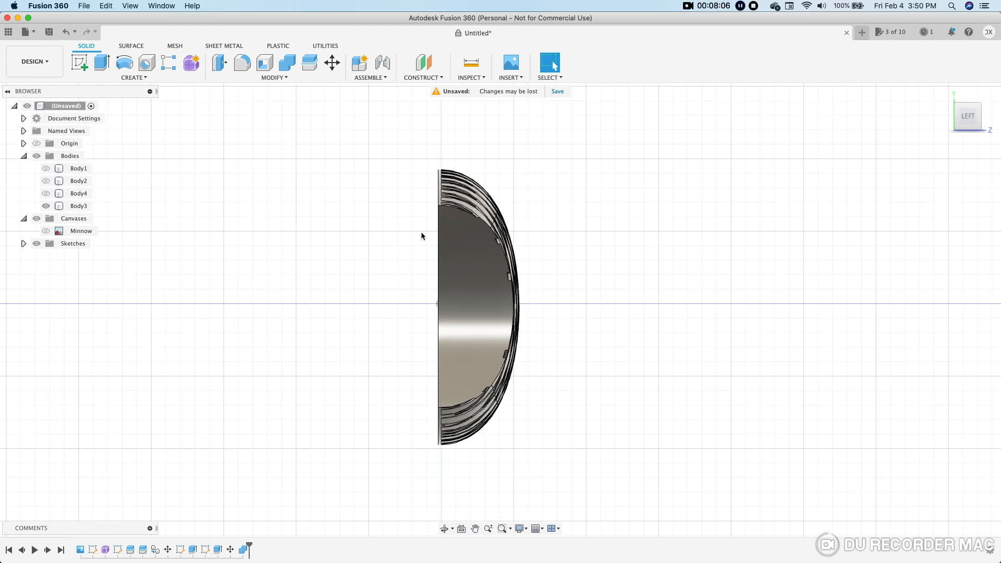
pyautogui.scroll(2, 439, 204)
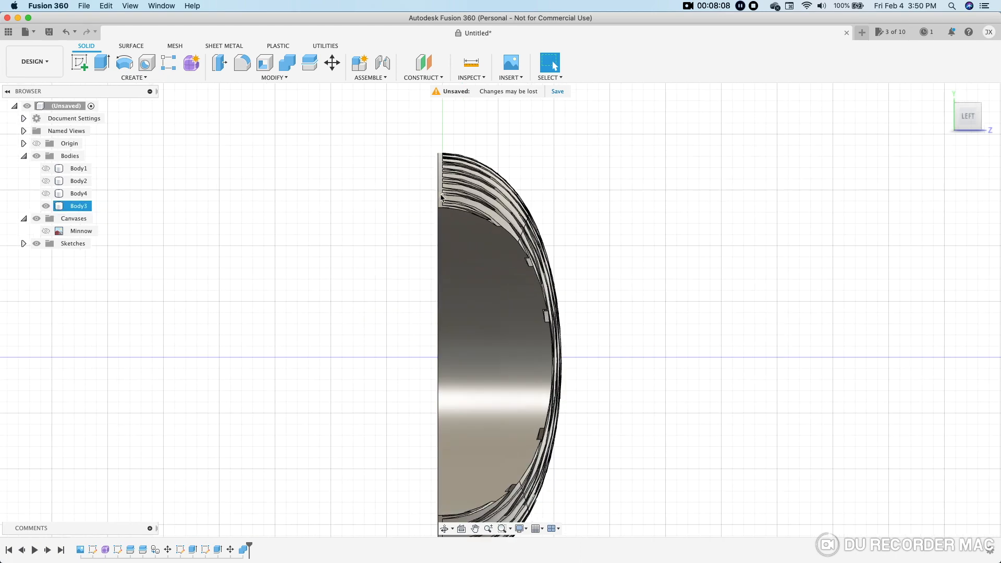
pyautogui.scroll(2, 439, 204)
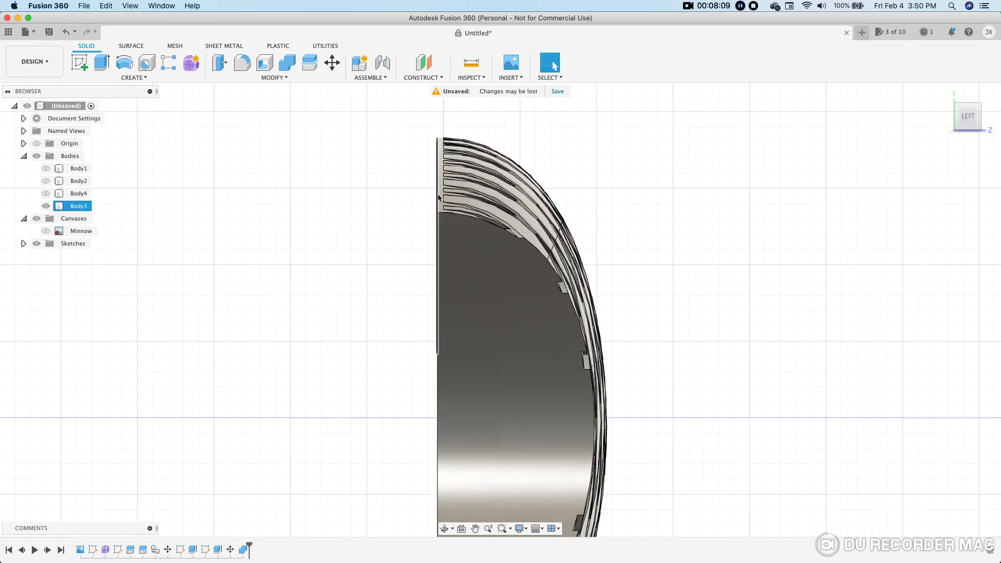
pyautogui.click(987, 120)
pyautogui.scroll(-2, 742, 154)
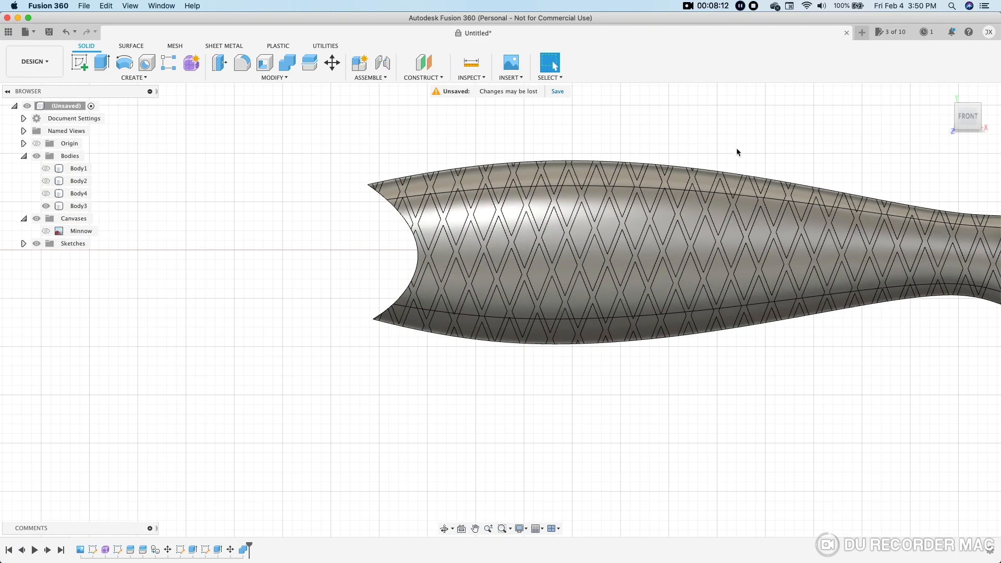
pyautogui.keyDown('shift'); pyautogui.moveTo(728, 134); pyautogui.dragTo(724, 141, button='middle'); pyautogui.keyUp('shift')
pyautogui.click(967, 116)
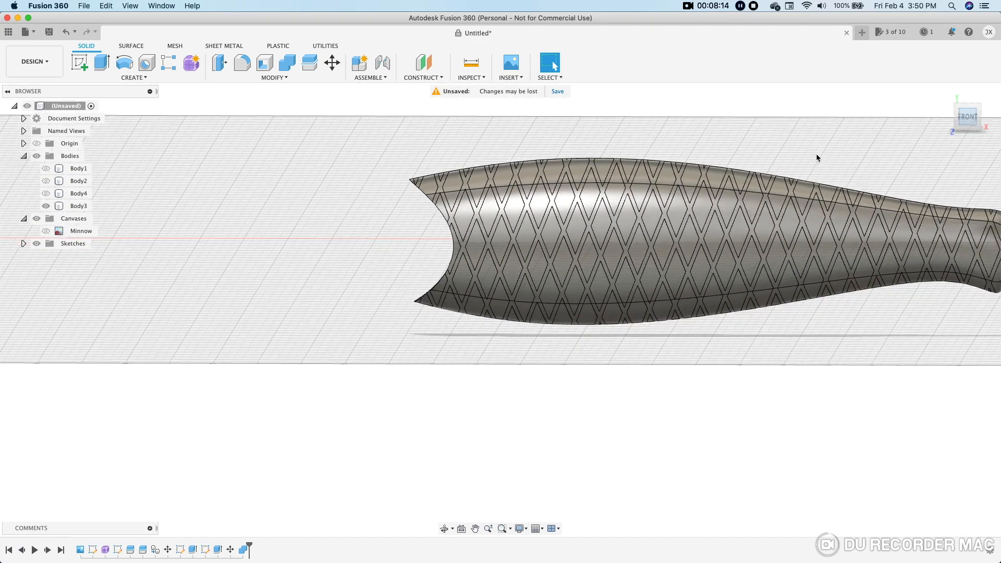
pyautogui.scroll(-3, 822, 149)
pyautogui.moveTo(833, 145); pyautogui.dragTo(695, 189, button='middle')
pyautogui.scroll(2, 732, 182)
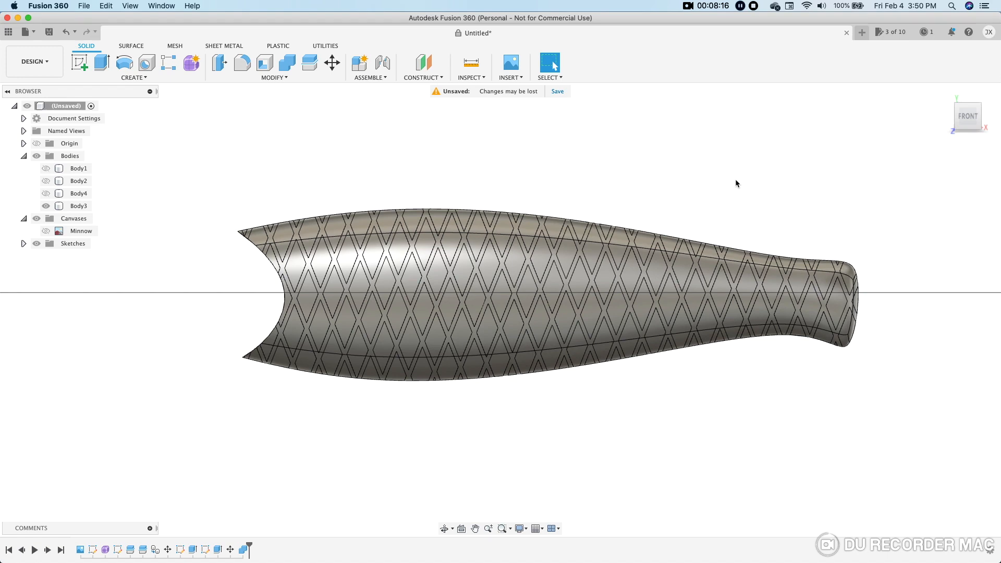
pyautogui.scroll(-2, 734, 180)
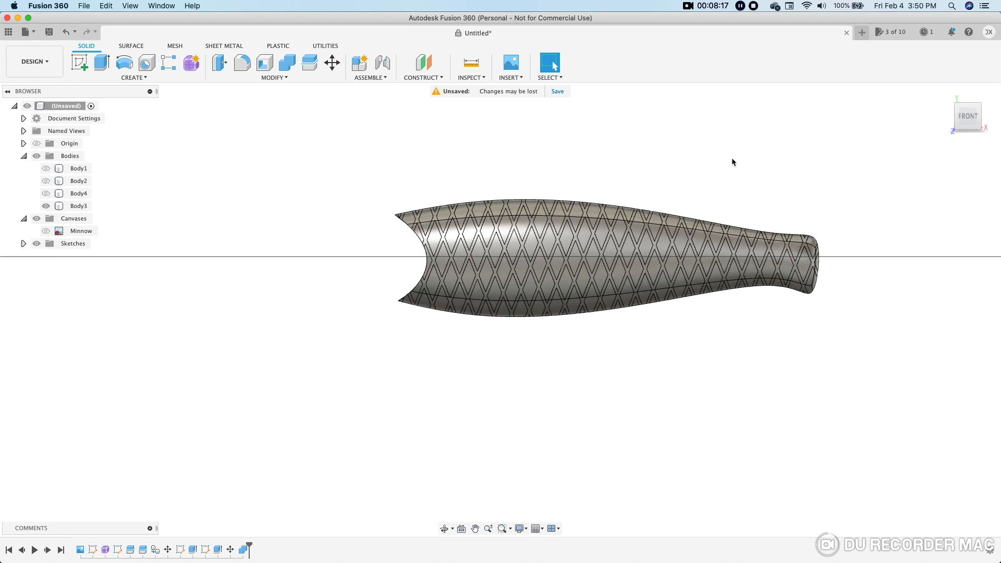
# Step: Split Body3 with the origin's XY plane as the splitting tool
pyautogui.click(310, 63)
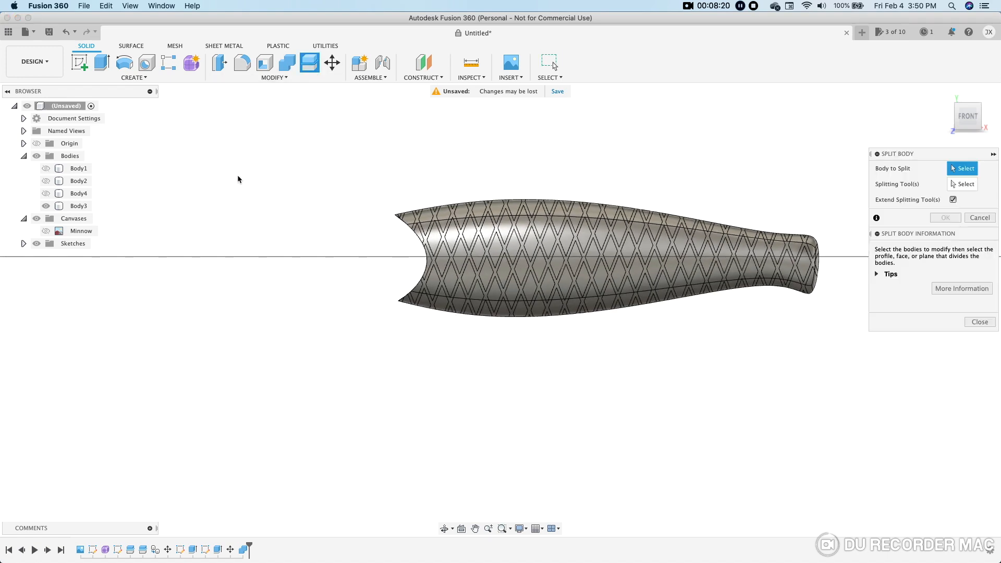
pyautogui.click(75, 208)
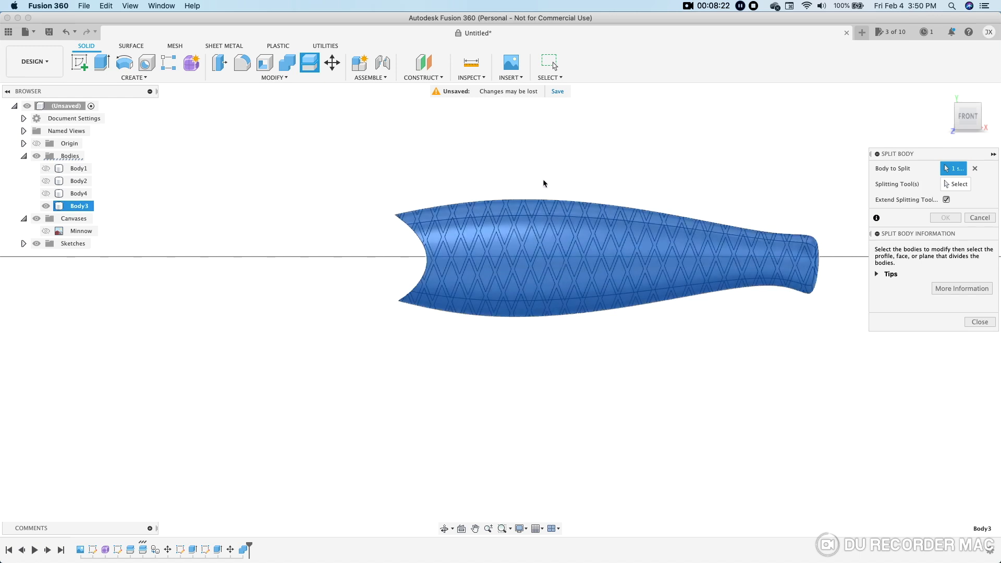
pyautogui.moveTo(577, 166); pyautogui.dragTo(456, 178, button='middle')
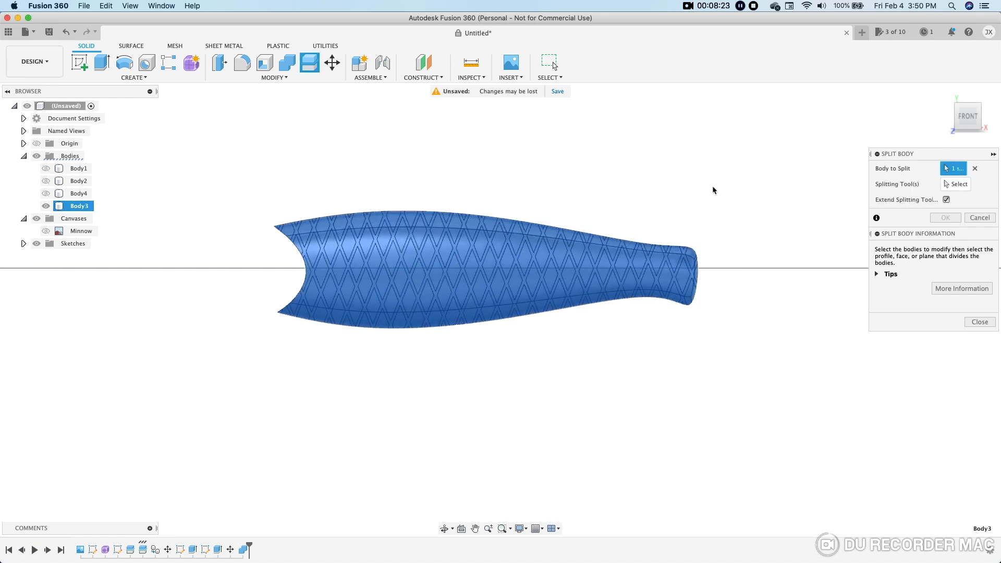
pyautogui.click(959, 185)
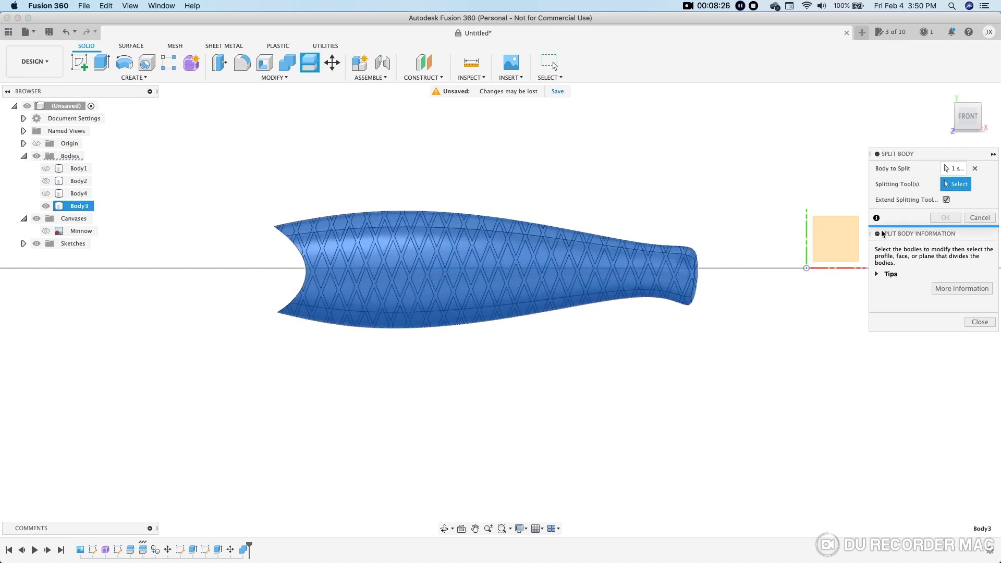
pyautogui.click(841, 237)
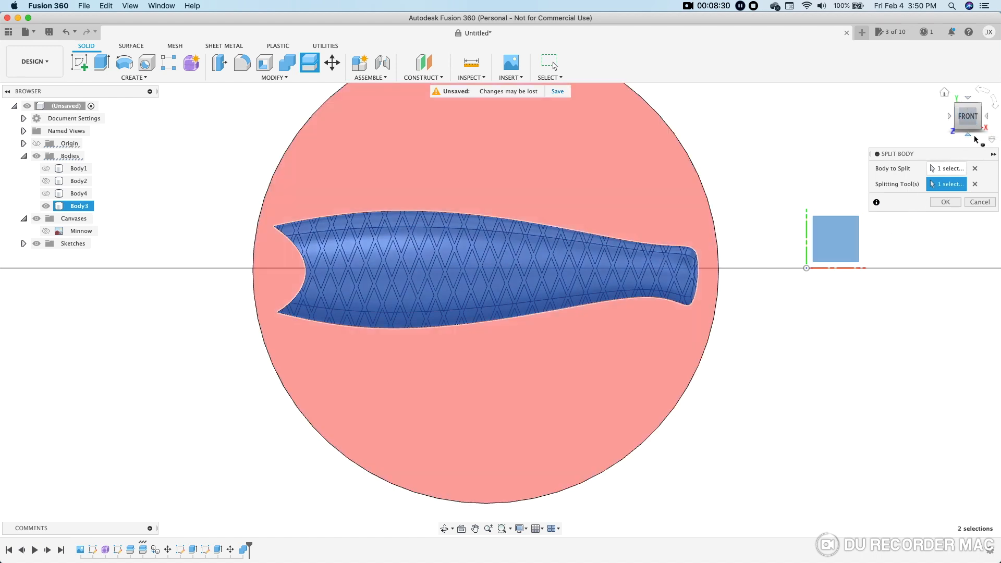
pyautogui.click(946, 204)
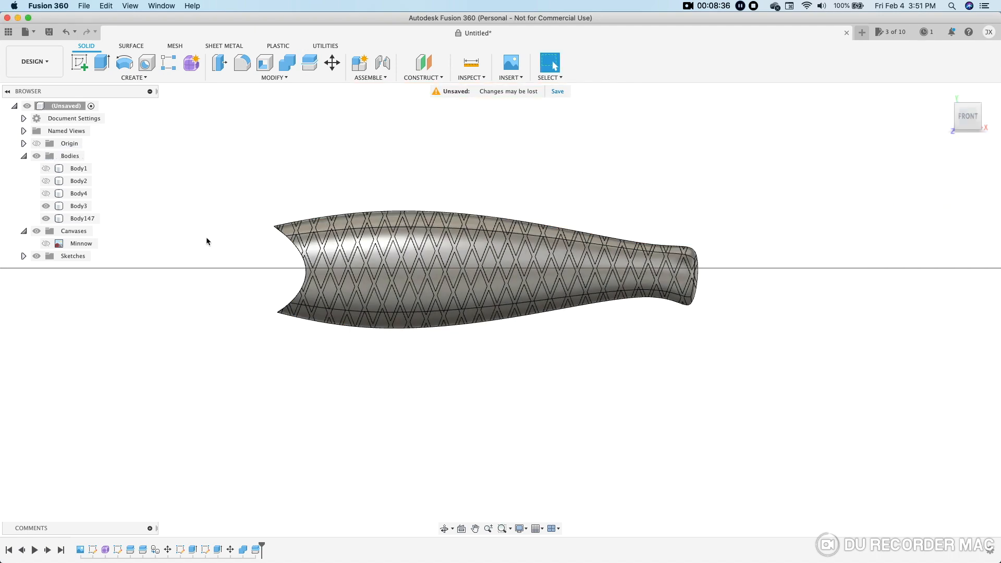
# Step: Toggle Body3's visibility to check the piece split off the flat back, leaving it hidden
pyautogui.keyDown('shift'); pyautogui.moveTo(190, 258); pyautogui.dragTo(492, 268, button='middle'); pyautogui.keyUp('shift')
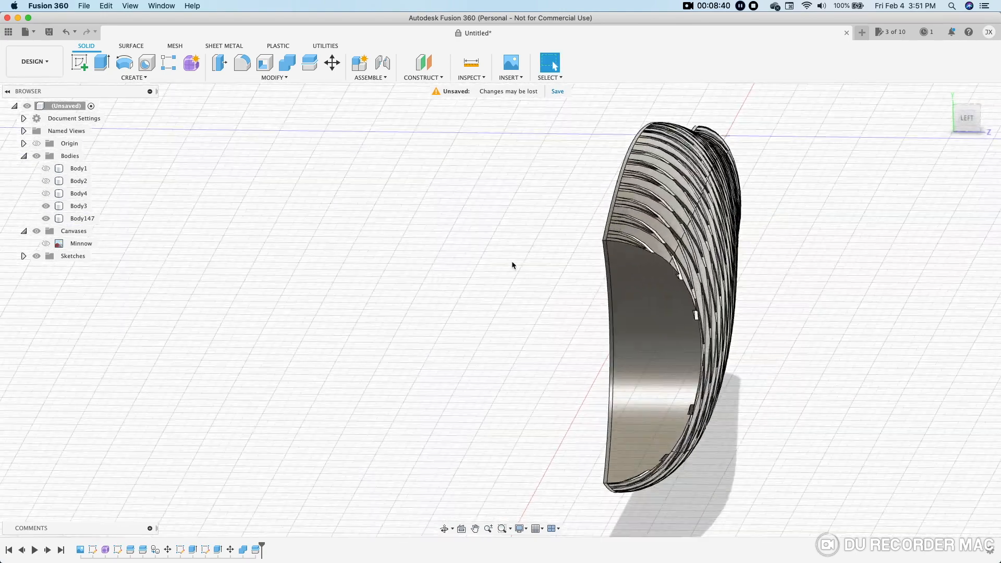
pyautogui.click(46, 206)
pyautogui.click(46, 206)
pyautogui.click(46, 206)
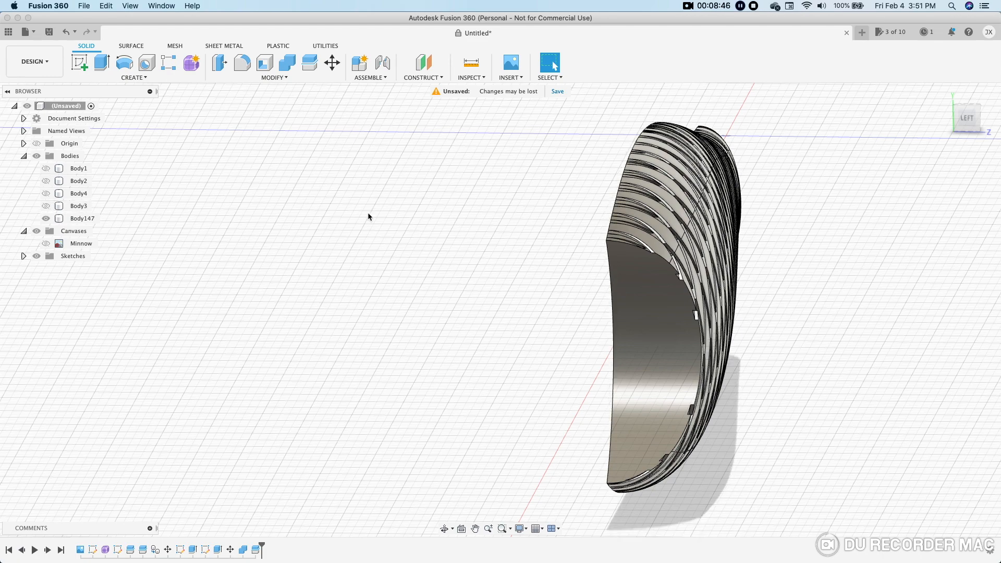
# Step: Show the head body Body4 alongside the scaled Body147, leaving Body1, Body2 and Body3 hidden
pyautogui.click(990, 120)
pyautogui.click(990, 121)
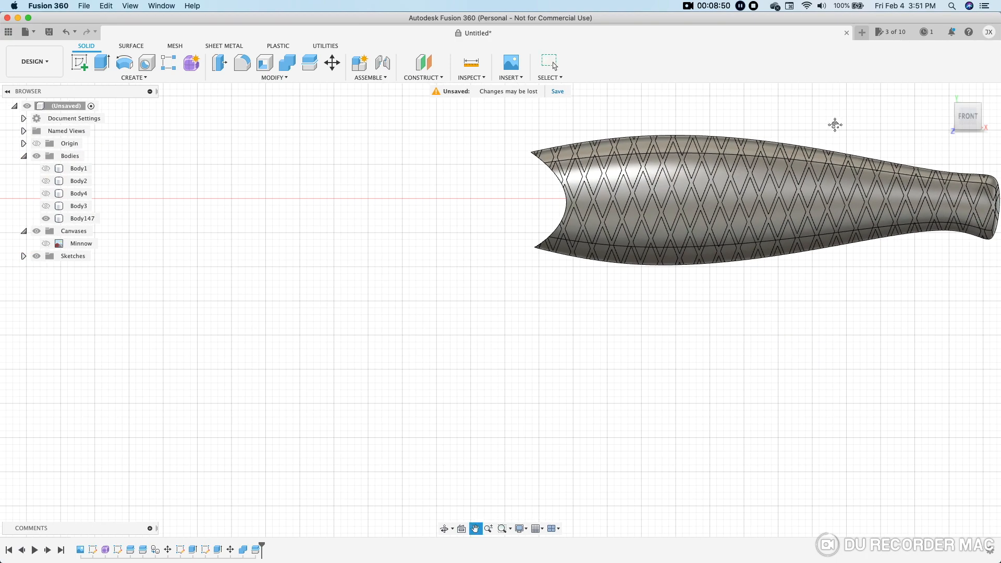
pyautogui.moveTo(835, 125); pyautogui.dragTo(694, 196)
pyautogui.press('Escape')
pyautogui.click(48, 182)
pyautogui.click(48, 194)
pyautogui.click(50, 207)
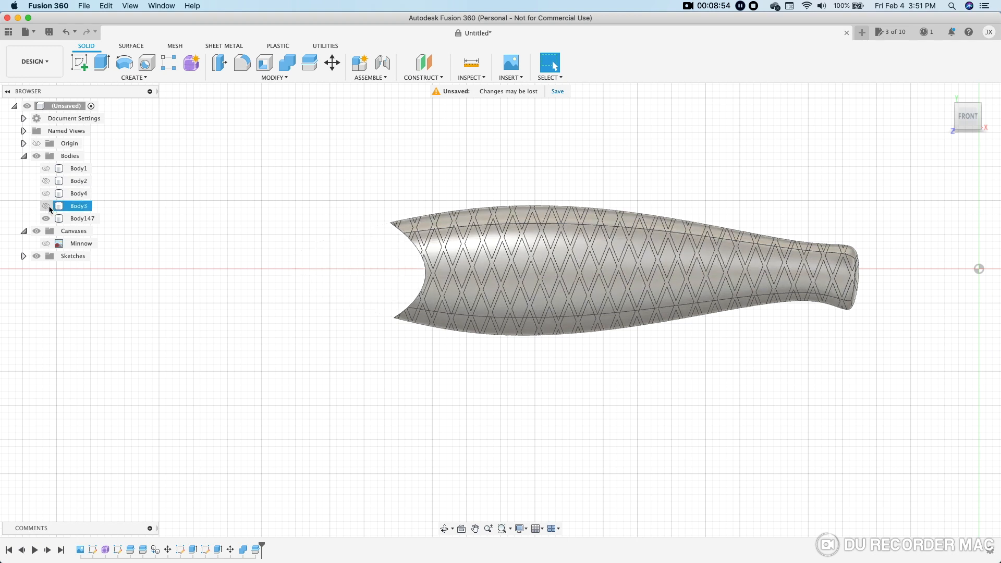
pyautogui.click(46, 169)
pyautogui.click(46, 168)
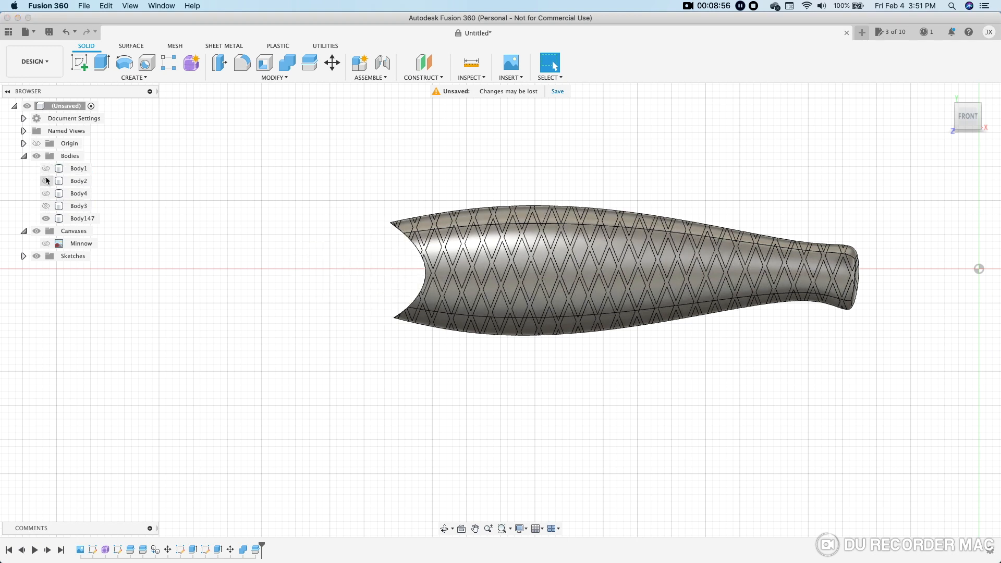
pyautogui.click(47, 193)
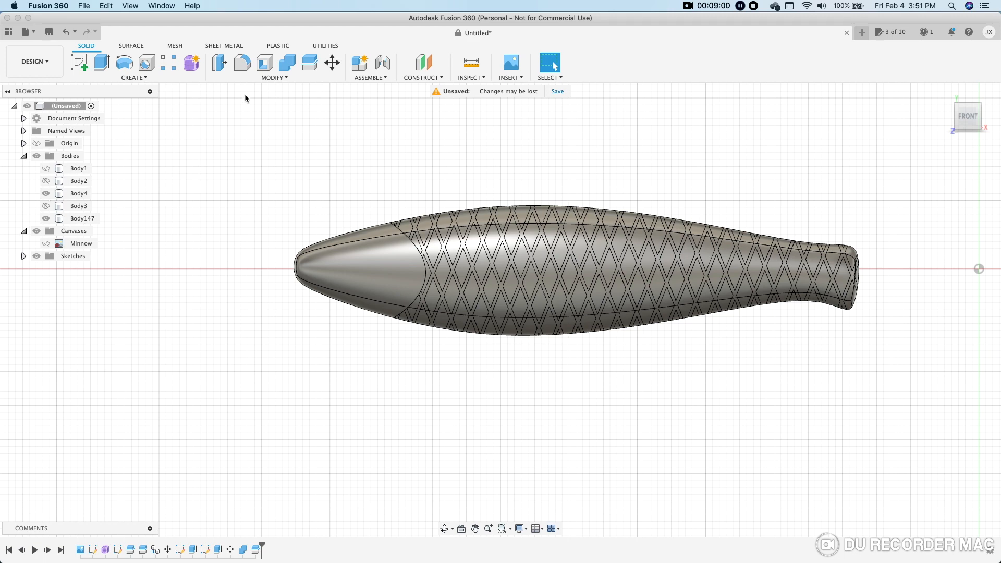
# Step: Mirror the bodies Body4 and Body147 across the origin's XY plane with the Join operation to complete the minnow's other half
pyautogui.click(142, 82)
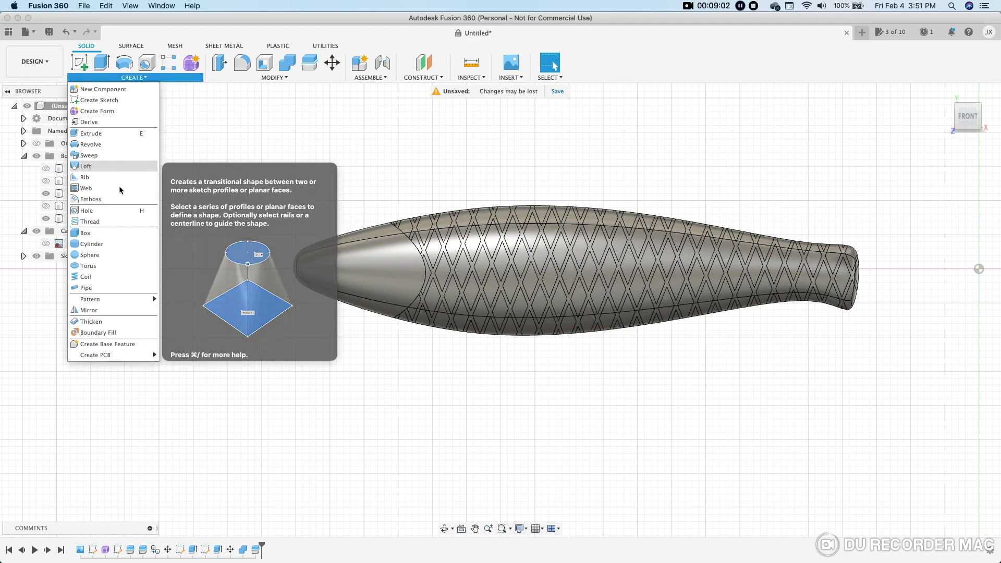
pyautogui.click(105, 310)
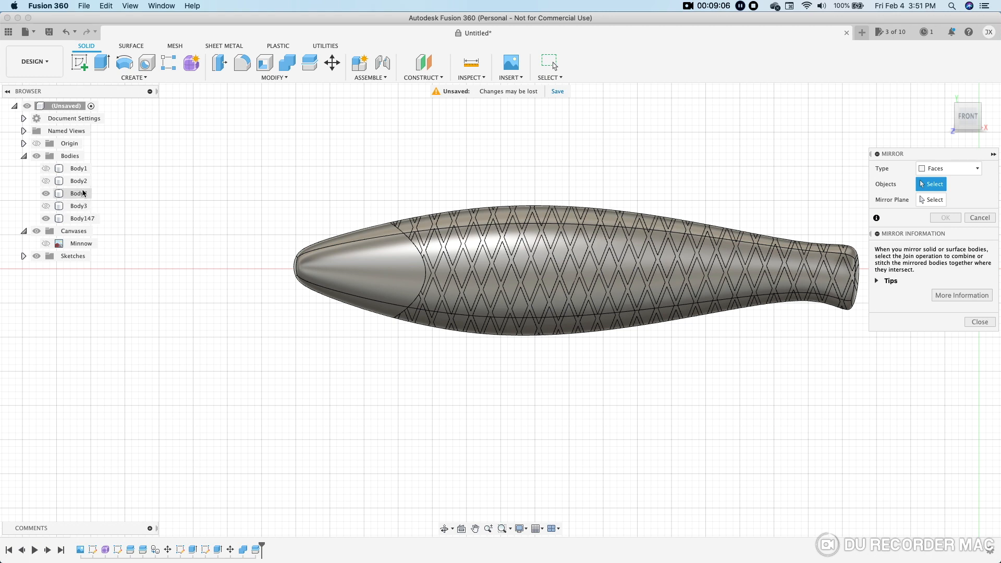
pyautogui.click(945, 167)
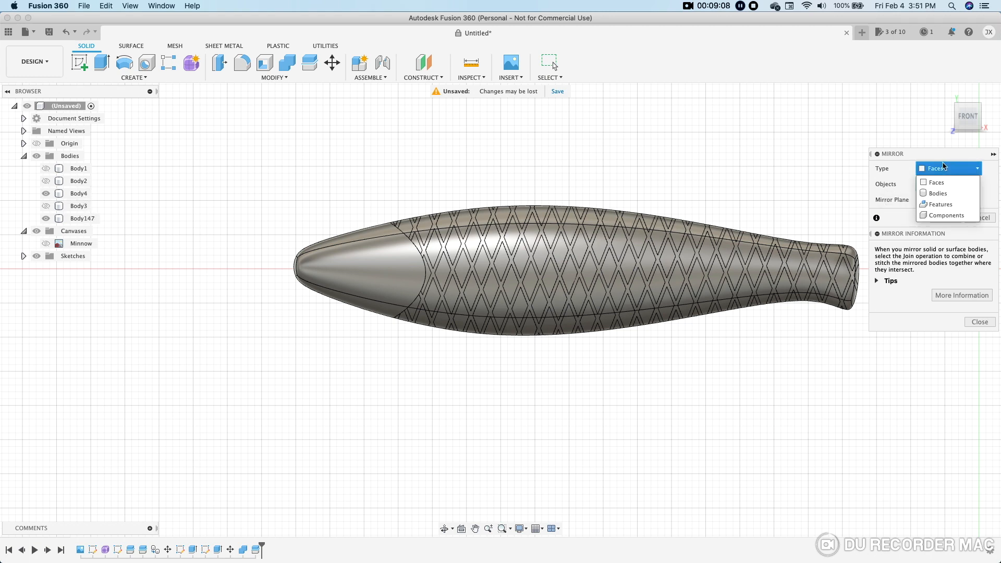
pyautogui.click(938, 193)
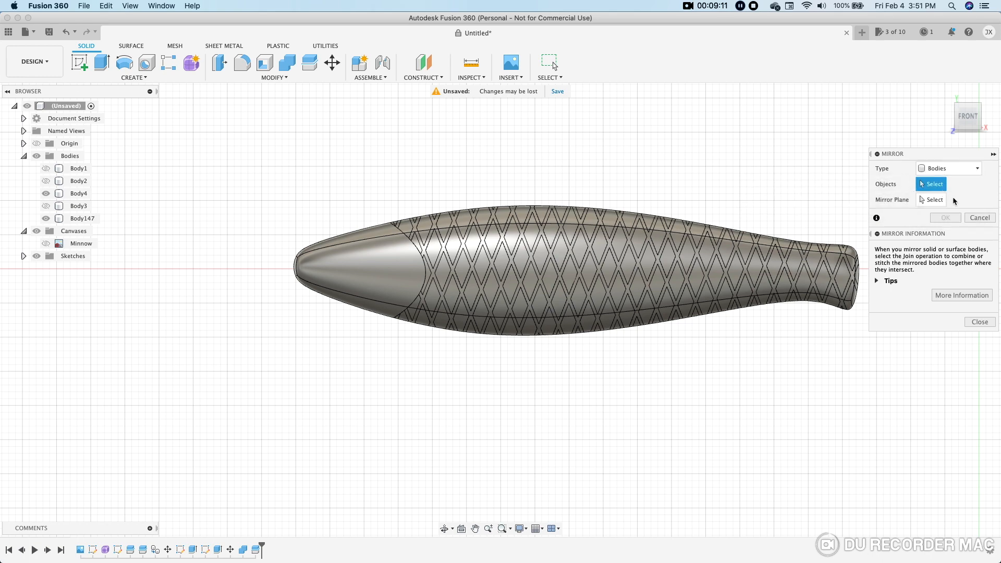
pyautogui.click(86, 197)
pyautogui.click(83, 219)
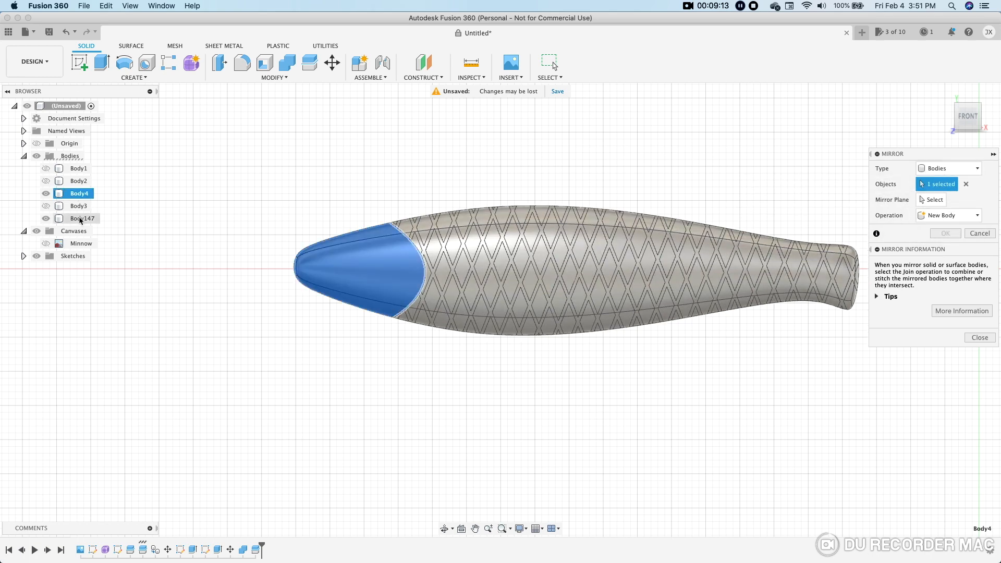
pyautogui.click(931, 200)
pyautogui.moveTo(777, 193); pyautogui.dragTo(599, 185, button='middle')
pyautogui.click(839, 235)
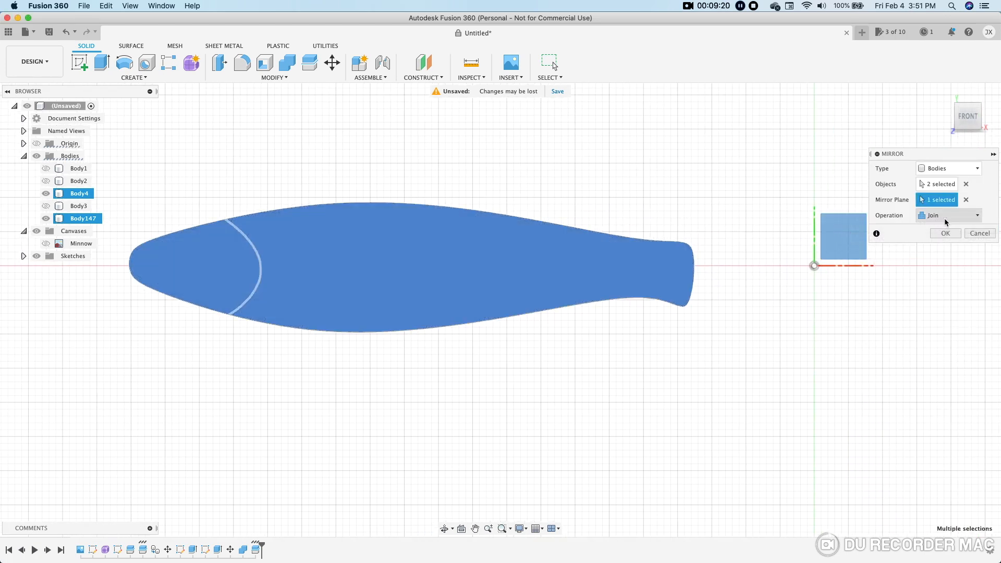
pyautogui.click(978, 217)
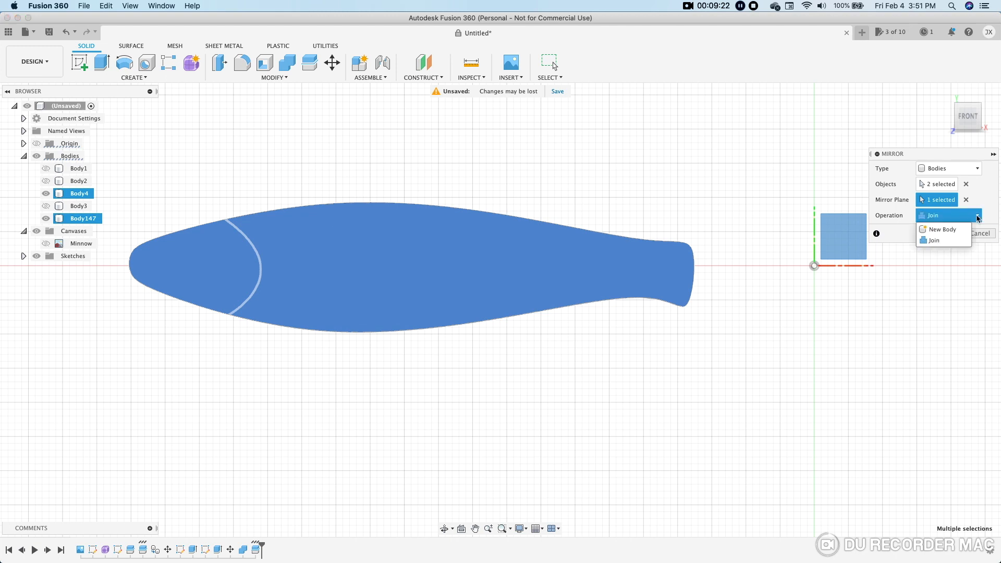
pyautogui.click(976, 216)
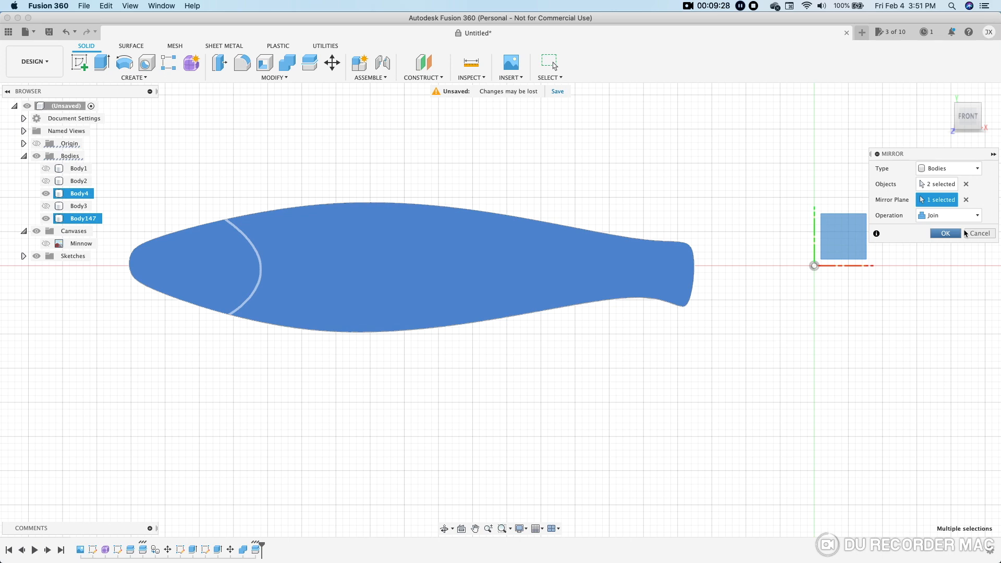
pyautogui.click(960, 233)
# Step: Examine the mirrored minnow's scale pattern and seam from above, from below and from the front
pyautogui.keyDown('shift'); pyautogui.moveTo(521, 164); pyautogui.dragTo(502, 219, button='middle'); pyautogui.keyUp('shift')
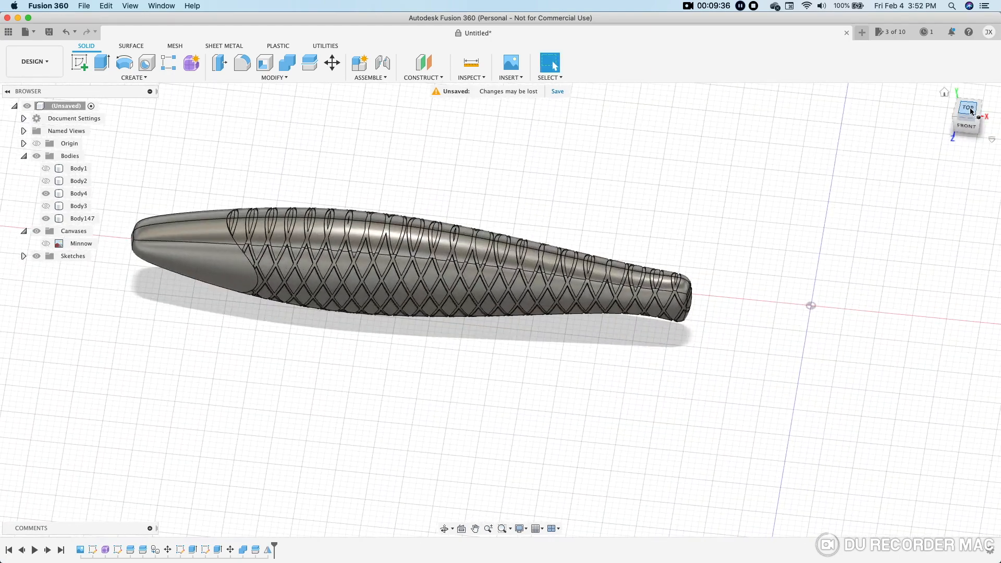
pyautogui.click(972, 111)
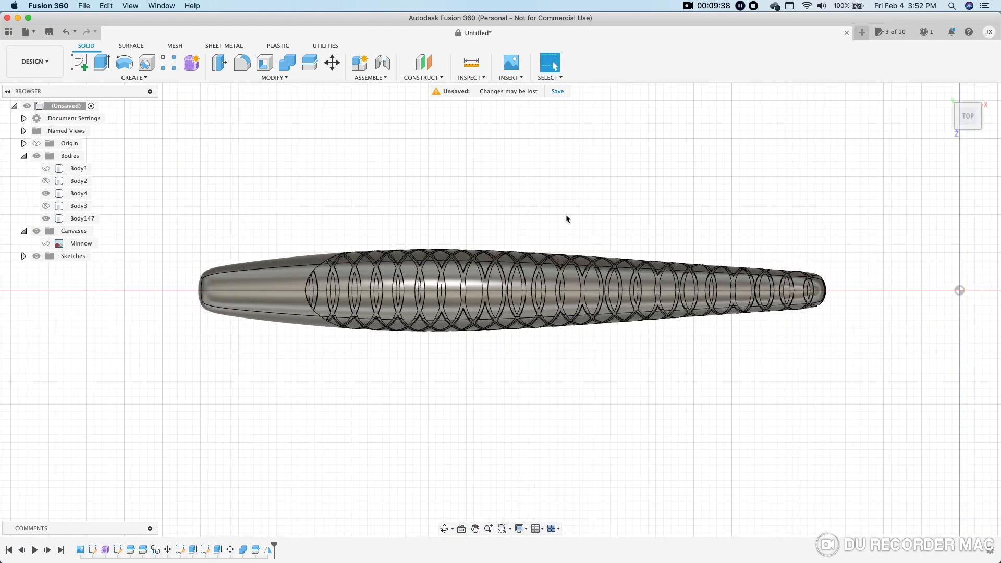
pyautogui.scroll(2, 560, 224)
pyautogui.moveTo(561, 230); pyautogui.dragTo(574, 214, button='middle')
pyautogui.scroll(2, 585, 237)
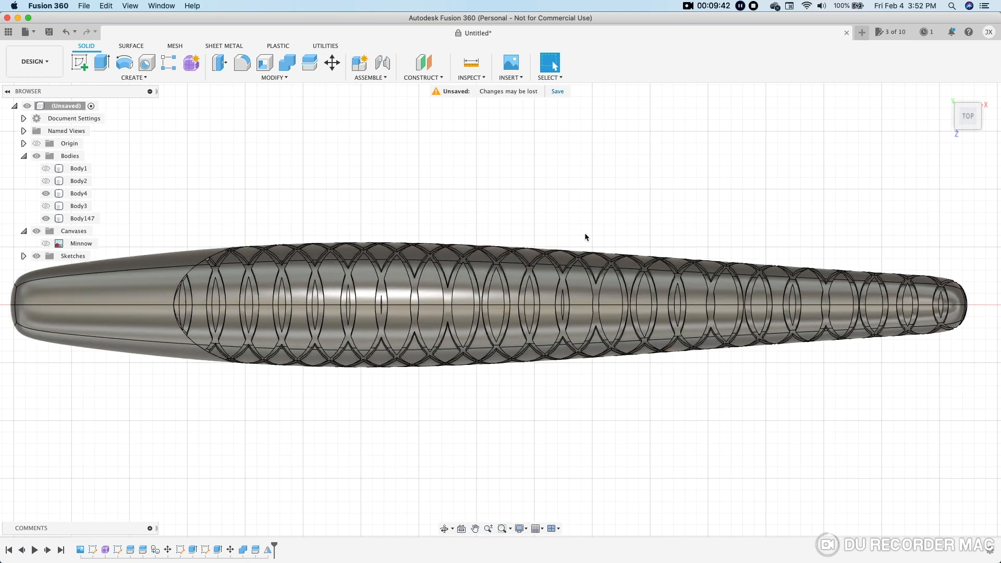
pyautogui.keyDown('shift'); pyautogui.moveTo(646, 235); pyautogui.dragTo(662, 120, button='middle'); pyautogui.keyUp('shift')
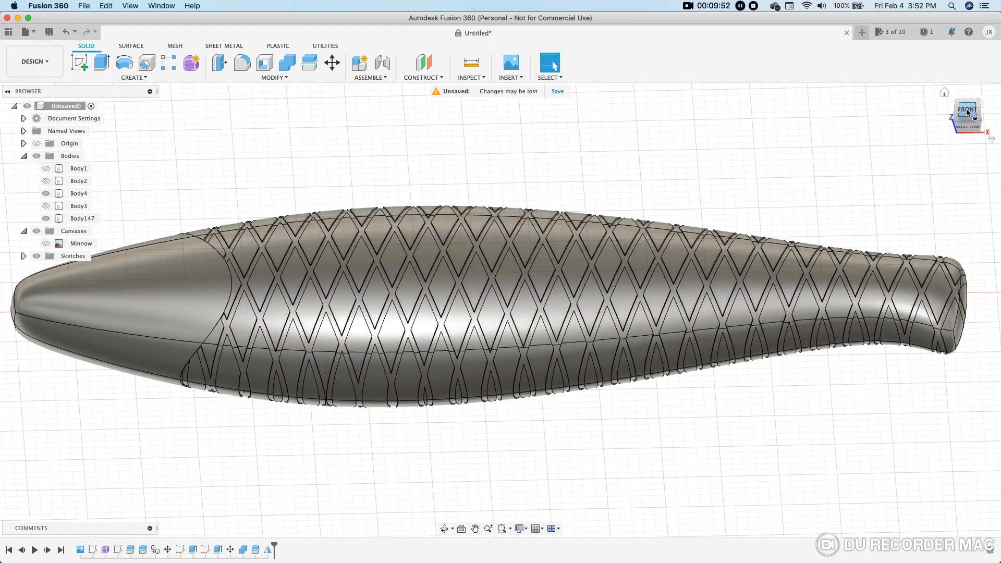
pyautogui.click(967, 112)
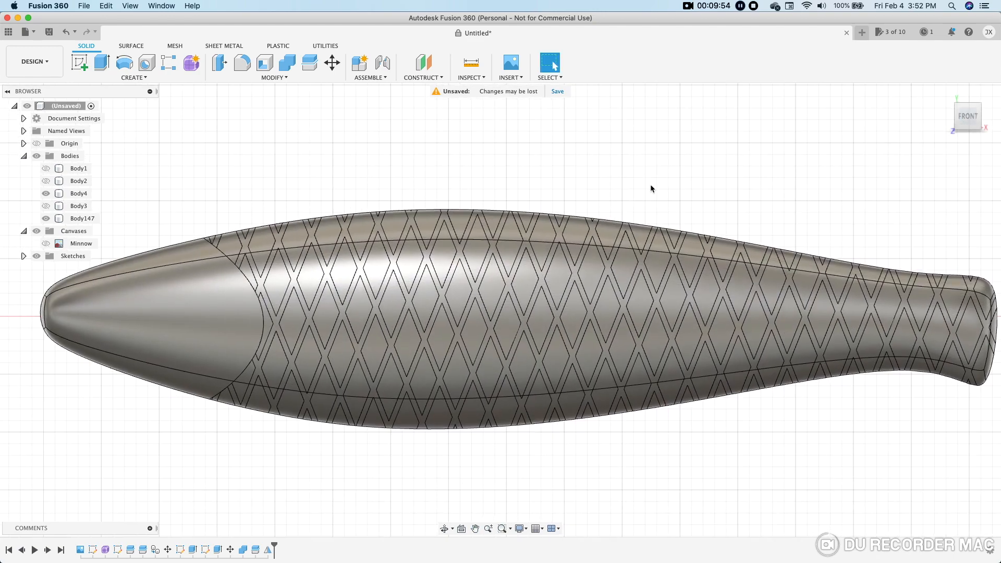
pyautogui.scroll(-2, 651, 189)
pyautogui.moveTo(665, 185); pyautogui.dragTo(575, 202, button='middle')
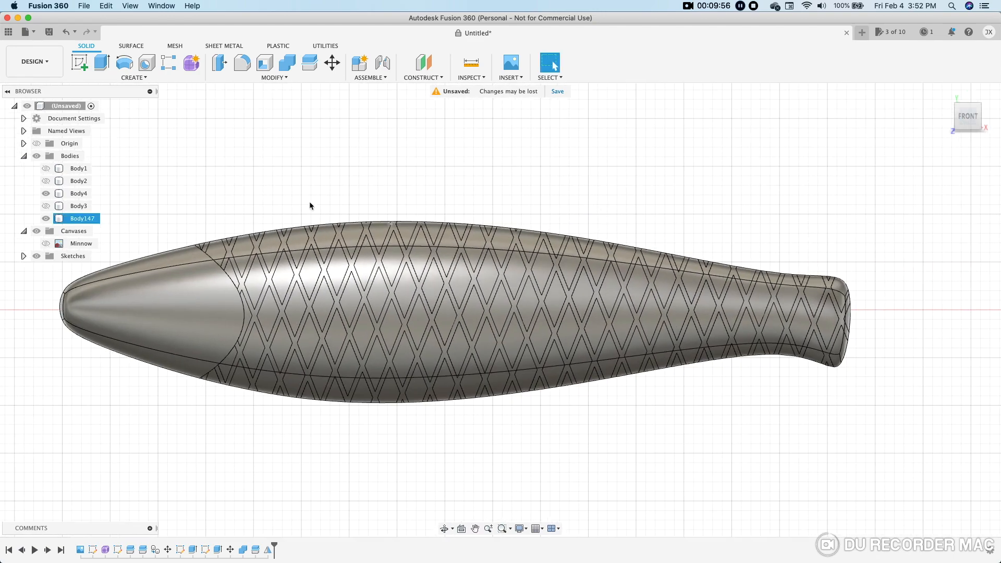
pyautogui.moveTo(306, 180); pyautogui.dragTo(343, 180, button='middle')
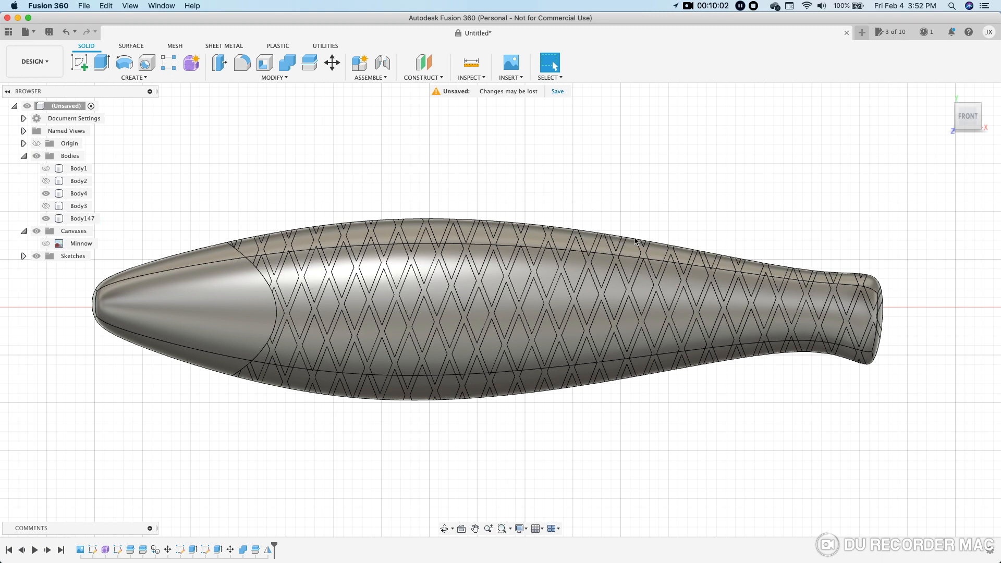
pyautogui.moveTo(491, 177); pyautogui.dragTo(544, 191, button='middle')
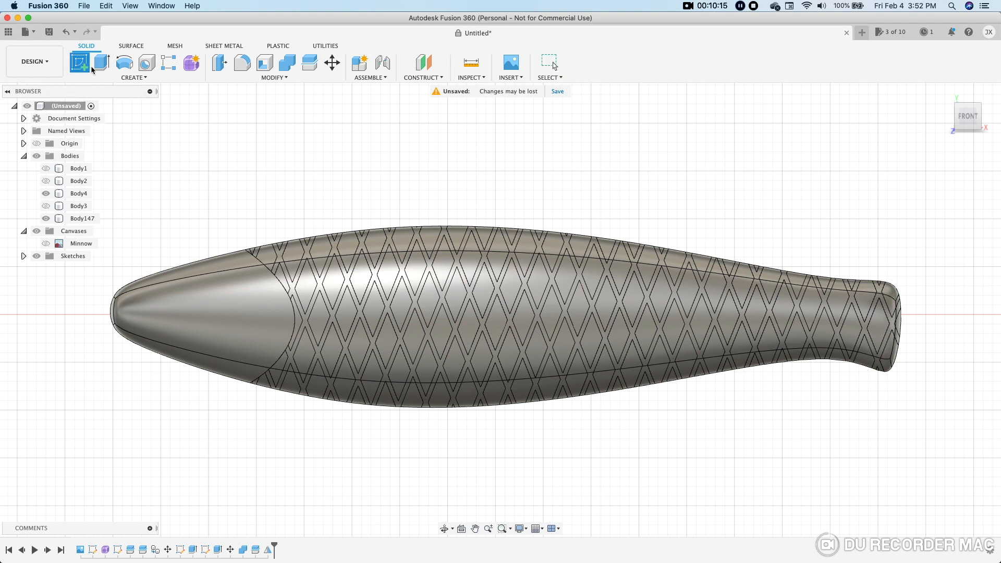
# Step: Sketch a circle around the minnow's eye in the front view, centred on the pupil in the reference image, and finish the sketch
pyautogui.click(188, 165)
pyautogui.moveTo(210, 170); pyautogui.dragTo(469, 170, button='middle')
pyautogui.moveTo(97, 117); pyautogui.dragTo(404, 114, button='middle')
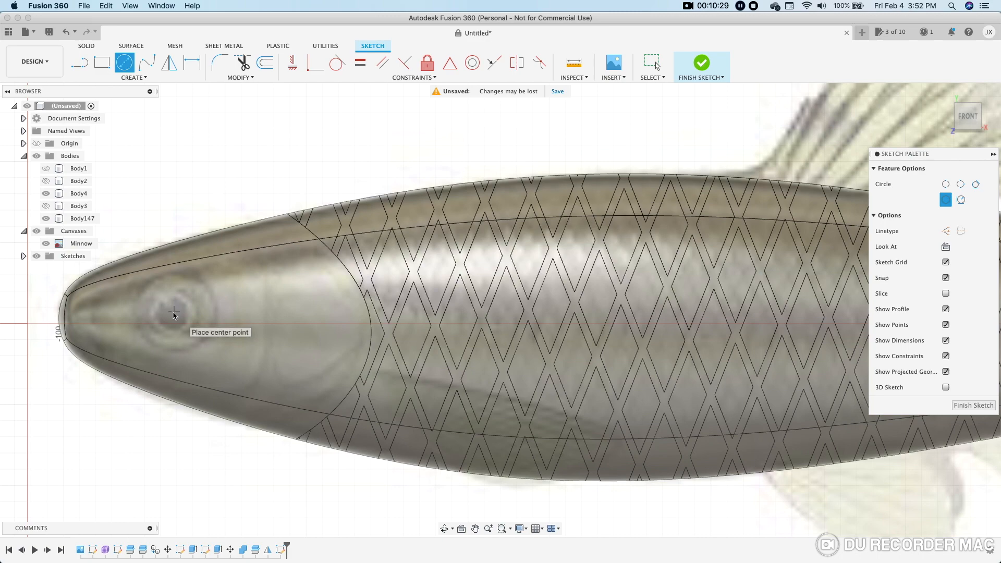
pyautogui.click(172, 312)
pyautogui.click(205, 342)
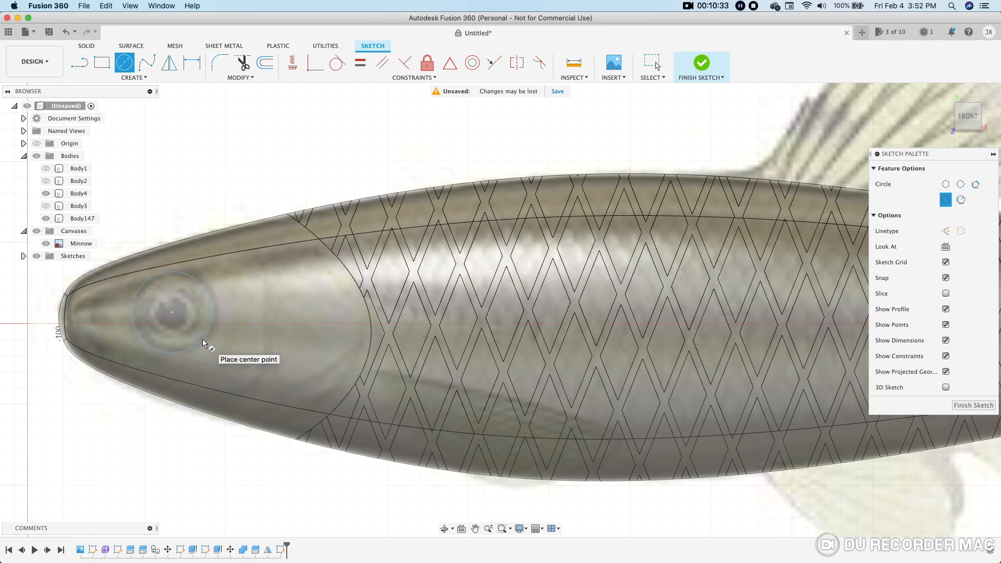
pyautogui.click(962, 408)
# Step: Extrude the eye circle outward past the side of the head as a new body
pyautogui.click(102, 62)
pyautogui.click(174, 302)
pyautogui.keyDown('shift'); pyautogui.moveTo(174, 301); pyautogui.dragTo(241, 306, button='middle'); pyautogui.keyUp('shift')
pyautogui.moveTo(241, 307); pyautogui.dragTo(351, 313)
pyautogui.click(948, 283)
pyautogui.click(942, 338)
pyautogui.click(950, 301)
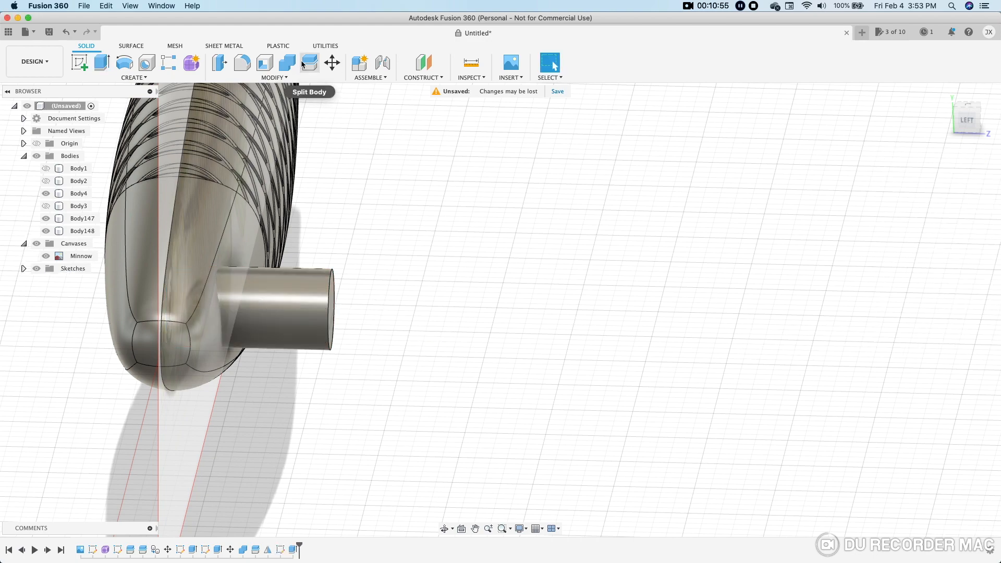
# Step: Split the head Body4 with the extruded eye cylinder as the splitting tool, and hide the cylinder Body148
pyautogui.click(309, 62)
pyautogui.click(235, 265)
pyautogui.click(290, 308)
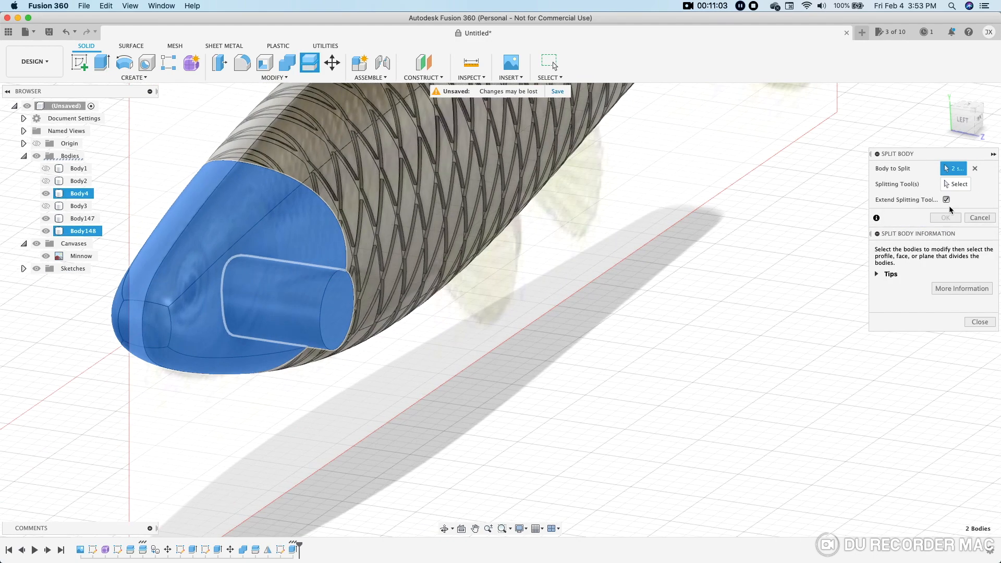
pyautogui.click(954, 219)
pyautogui.click(46, 231)
# Step: Move the split eye body Body4 slightly outward from the head and fillet its outer edge
pyautogui.click(332, 63)
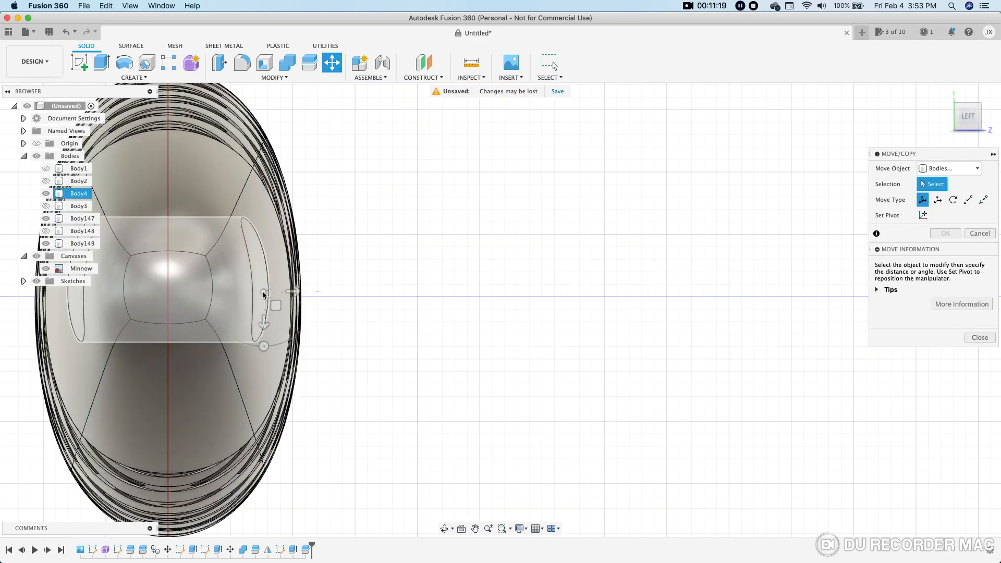
pyautogui.click(78, 194)
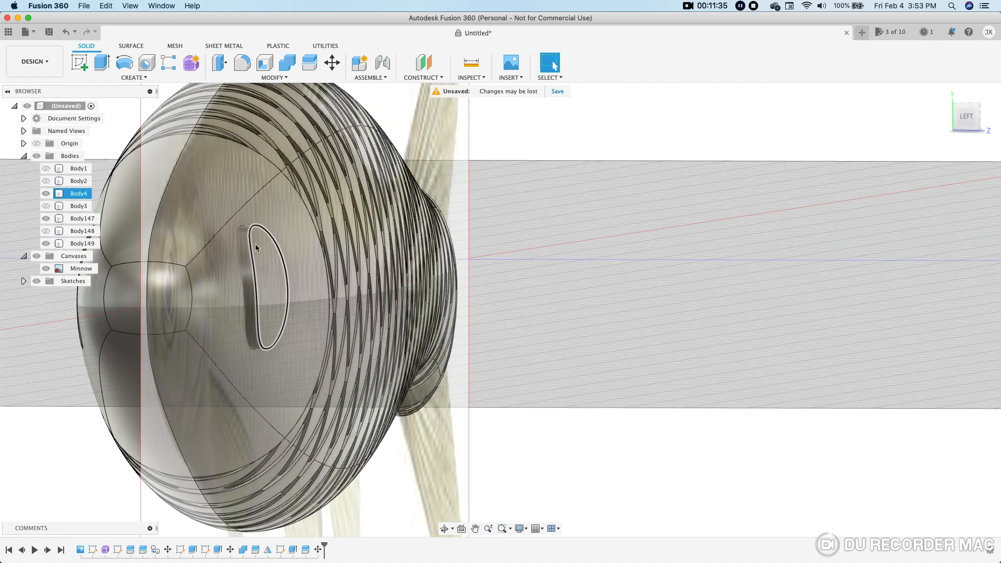
pyautogui.click(286, 292)
pyautogui.press('f')
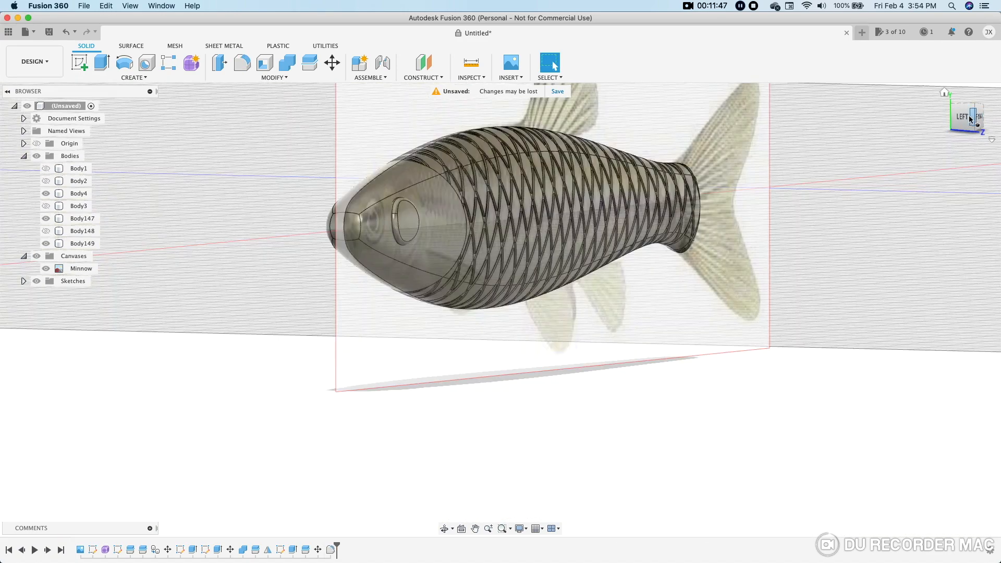
# Step: Sketch a closed spline in the front view tracing the pectoral fin behind the head in the reference image, and finish the sketch
pyautogui.click(982, 118)
pyautogui.click(984, 116)
pyautogui.moveTo(573, 167); pyautogui.dragTo(358, 197, button='middle')
pyautogui.moveTo(321, 224); pyautogui.dragTo(294, 221, button='middle')
pyautogui.click(80, 63)
pyautogui.click(862, 251)
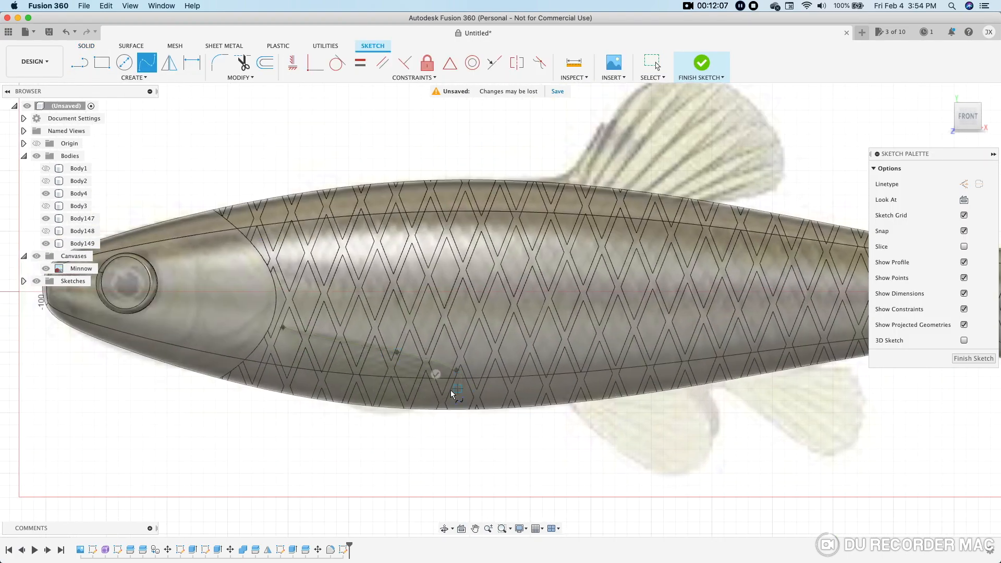
pyautogui.click(283, 326)
pyautogui.click(698, 65)
# Step: Extrude the pectoral fin profile 5.30 mm toward the minnow's side as a new body
pyautogui.press('e')
pyautogui.keyDown('shift'); pyautogui.moveTo(448, 162); pyautogui.dragTo(615, 146, button='middle'); pyautogui.keyUp('shift')
pyautogui.click(963, 127)
pyautogui.moveTo(493, 401)
pyautogui.mouseDown()
pyautogui.moveTo(526, 403)
pyautogui.moveTo(509, 410)
pyautogui.mouseUp()
pyautogui.scroll(5, 528, 388)
pyautogui.keyDown('shift'); pyautogui.moveTo(509, 407); pyautogui.dragTo(591, 394, button='middle'); pyautogui.keyUp('shift')
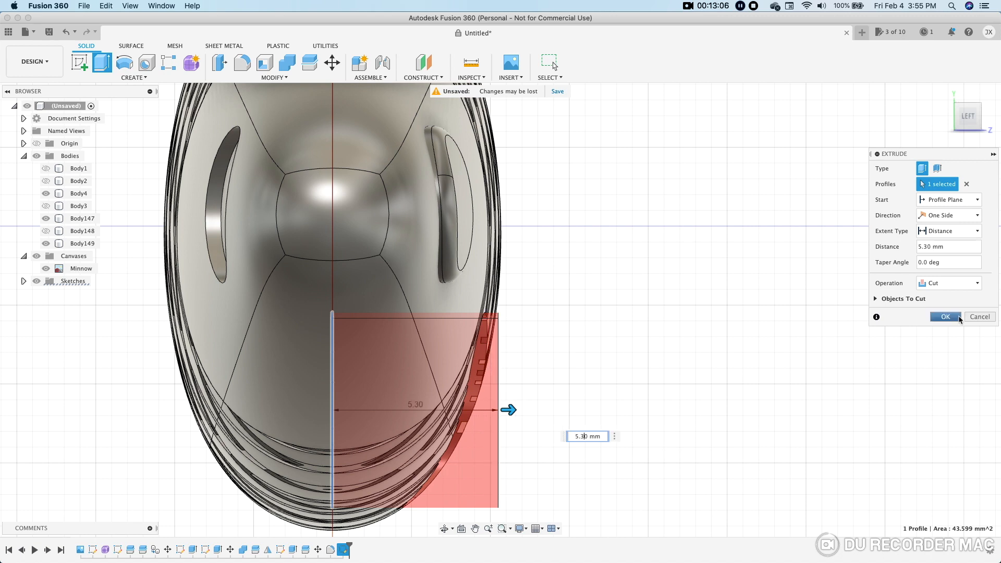
pyautogui.click(948, 284)
pyautogui.click(952, 332)
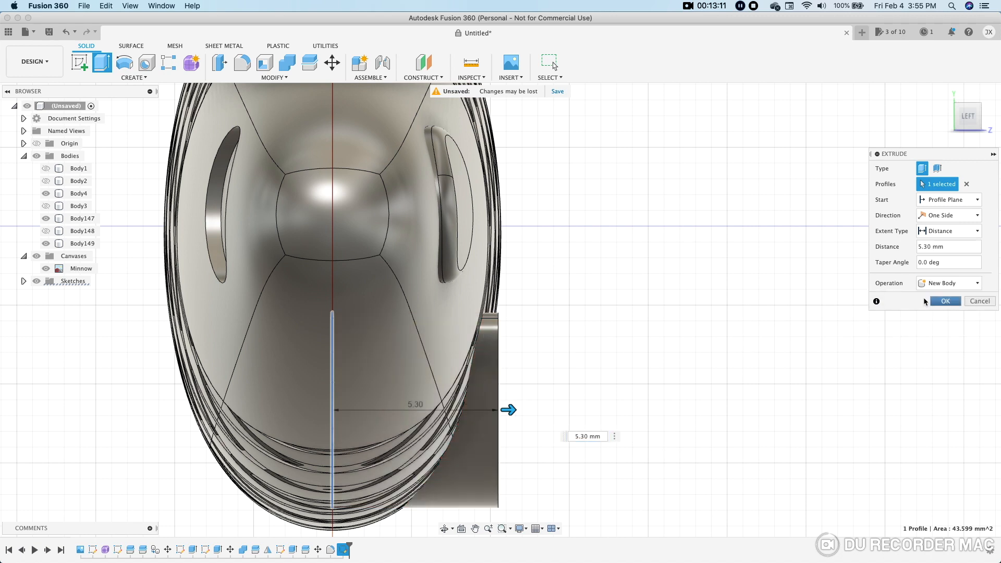
pyautogui.click(946, 302)
pyautogui.press('m')
pyautogui.click(490, 433)
pyautogui.moveTo(538, 421)
pyautogui.mouseDown()
pyautogui.moveTo(535, 430)
pyautogui.moveTo(538, 417)
pyautogui.mouseUp()
pyautogui.click(979, 342)
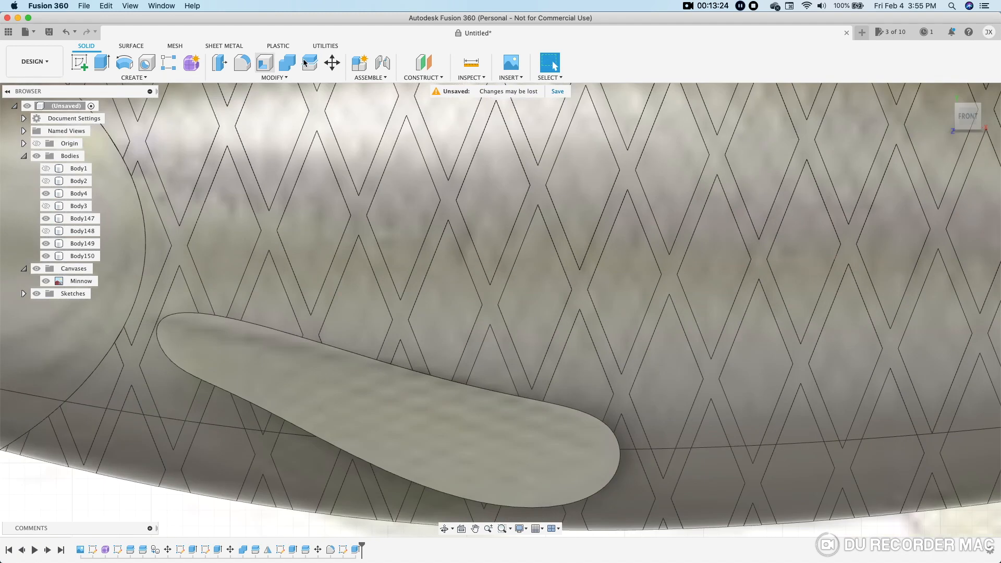
# Step: Rotate the fin Body150 to follow the curve of the minnow's side and move it about 0.7 mm inward along Z
pyautogui.press('m')
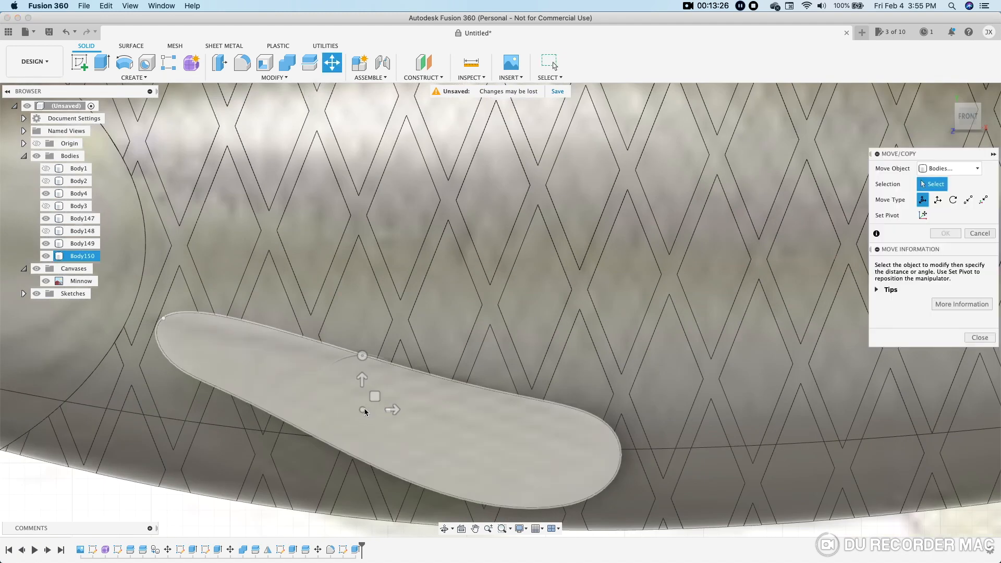
pyautogui.click(368, 402)
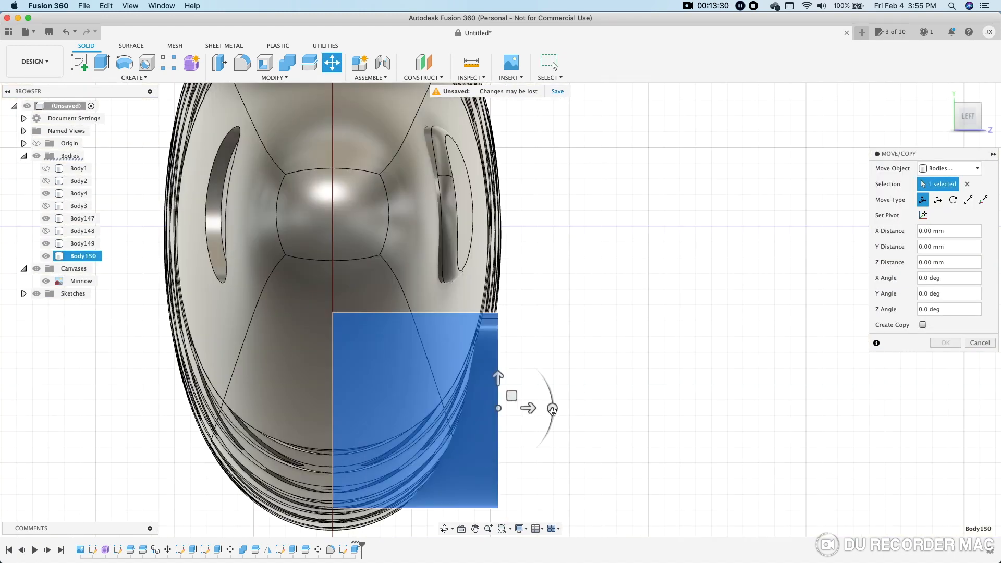
pyautogui.moveTo(552, 409); pyautogui.dragTo(551, 419)
pyautogui.moveTo(527, 414); pyautogui.dragTo(513, 410)
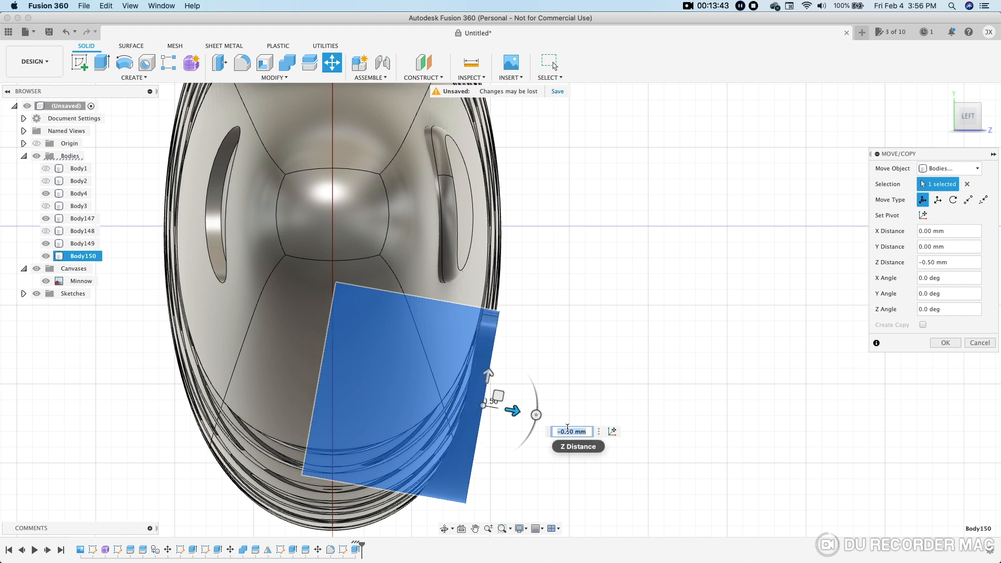
pyautogui.click(570, 431)
pyautogui.press('BackSpace')
pyautogui.write('7')
pyautogui.moveTo(530, 414); pyautogui.dragTo(529, 421)
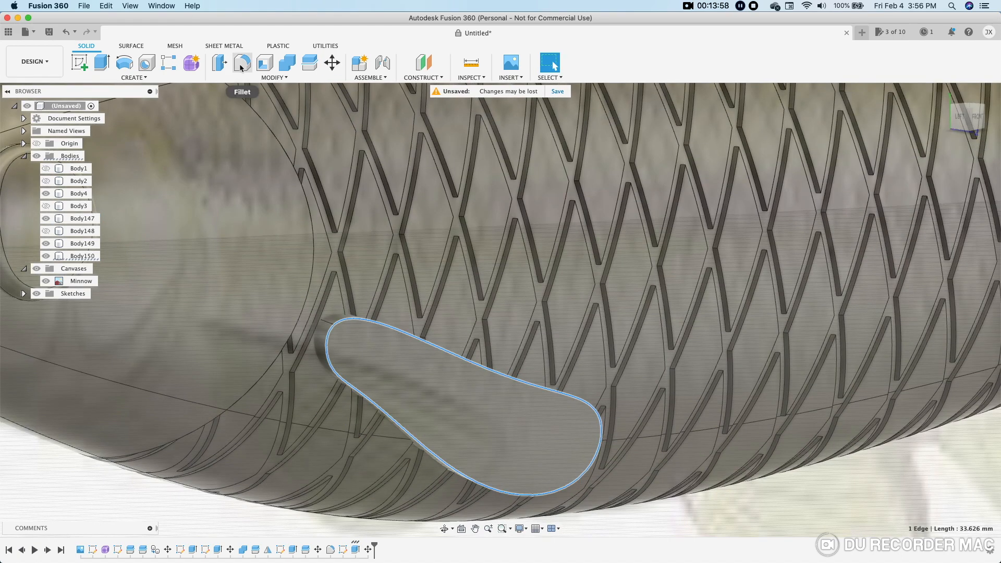
# Step: Fillet the outer edge of the pectoral fin with a 0.5 mm radius
pyautogui.click(242, 63)
pyautogui.write('0.5')
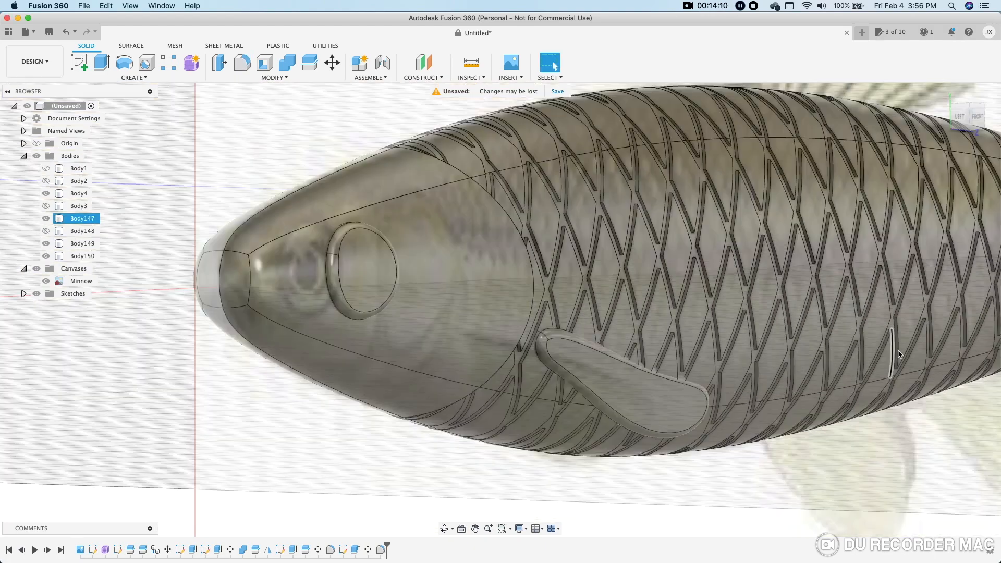
# Step: Sketch a closed spline in the front view tracing the dorsal fin, with its base overlapping the minnow's back
pyautogui.click(978, 117)
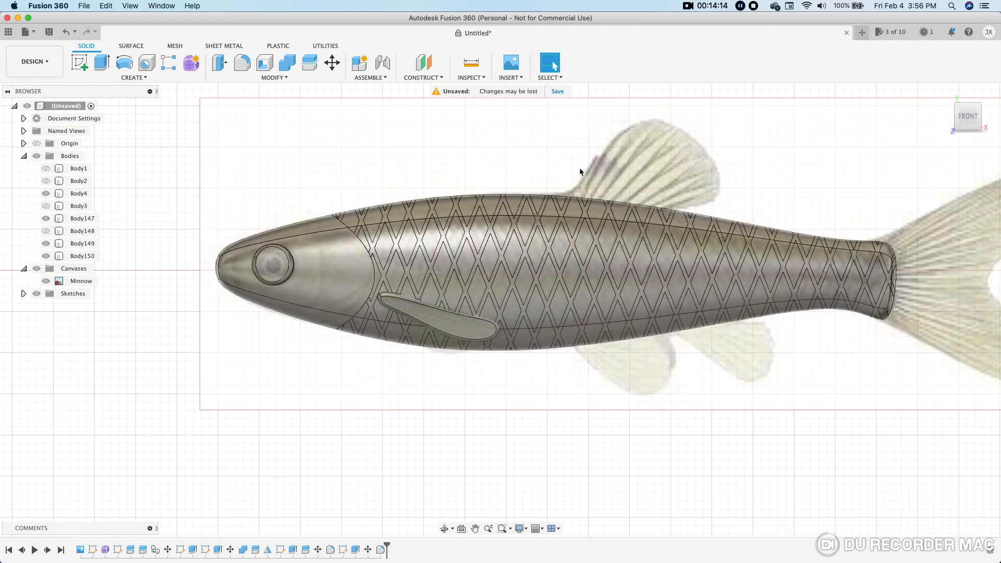
pyautogui.click(577, 197)
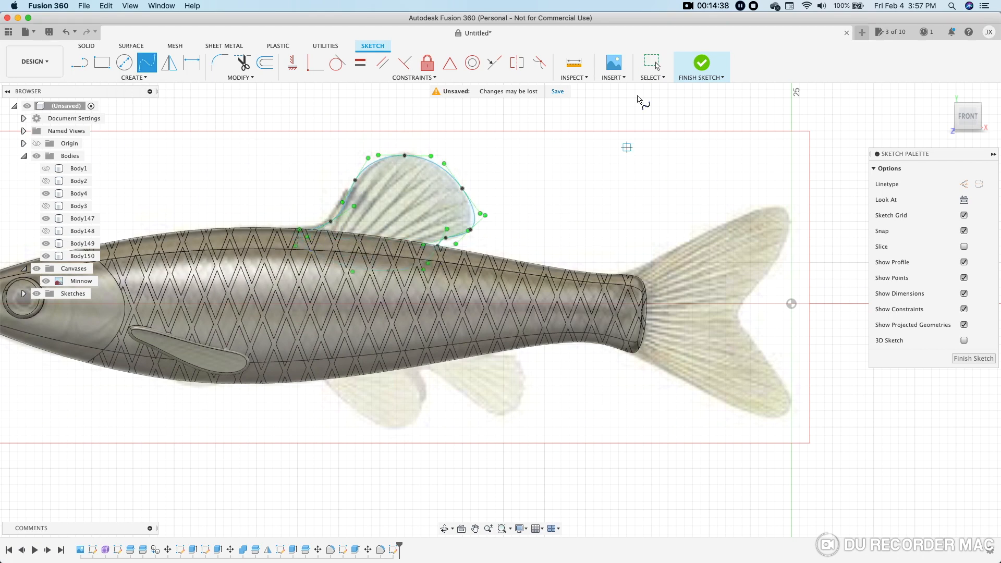
# Step: Extrude the dorsal fin profile 0.30 mm to one side as a new body
pyautogui.click(652, 168)
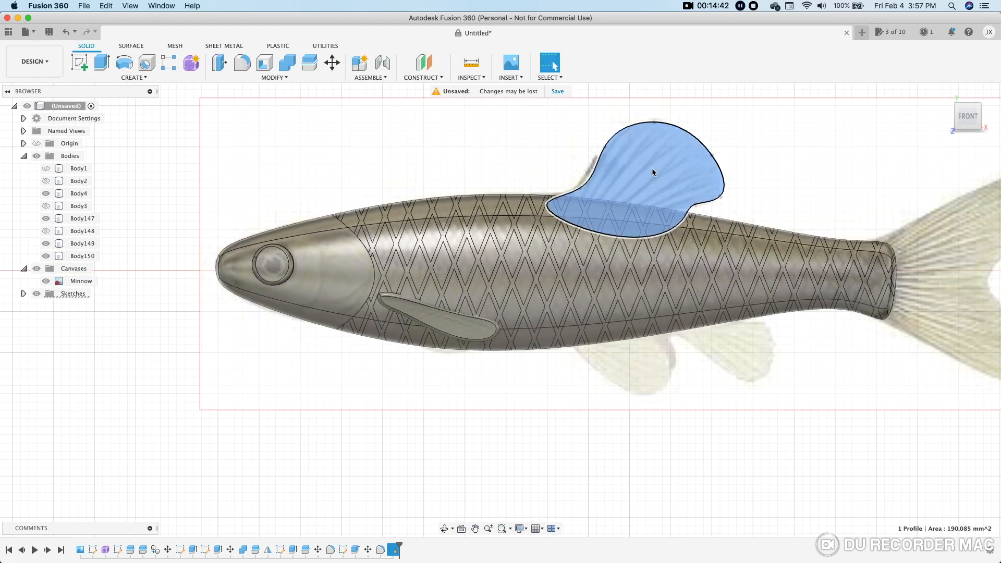
pyautogui.press('e')
pyautogui.click(948, 215)
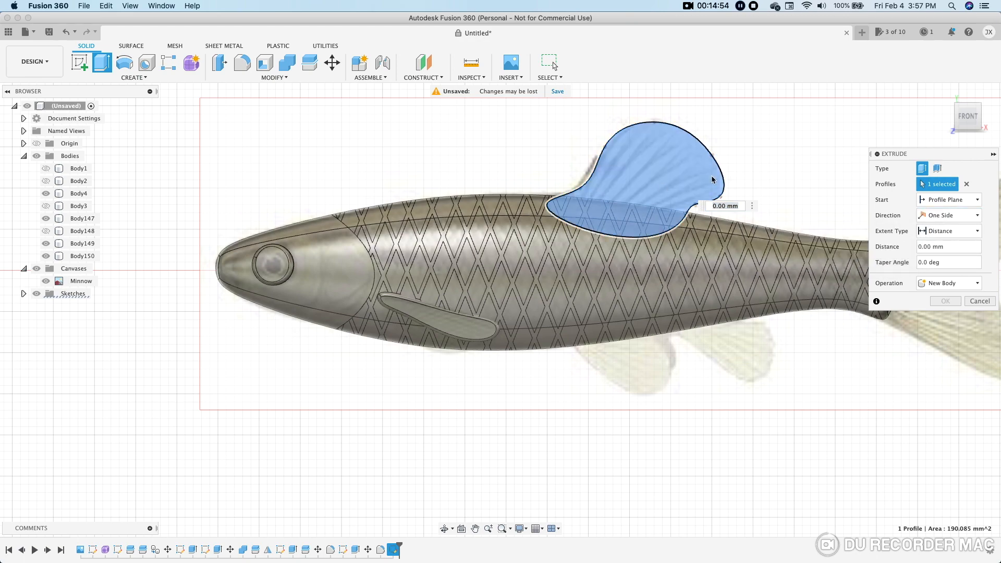
pyautogui.click(949, 247)
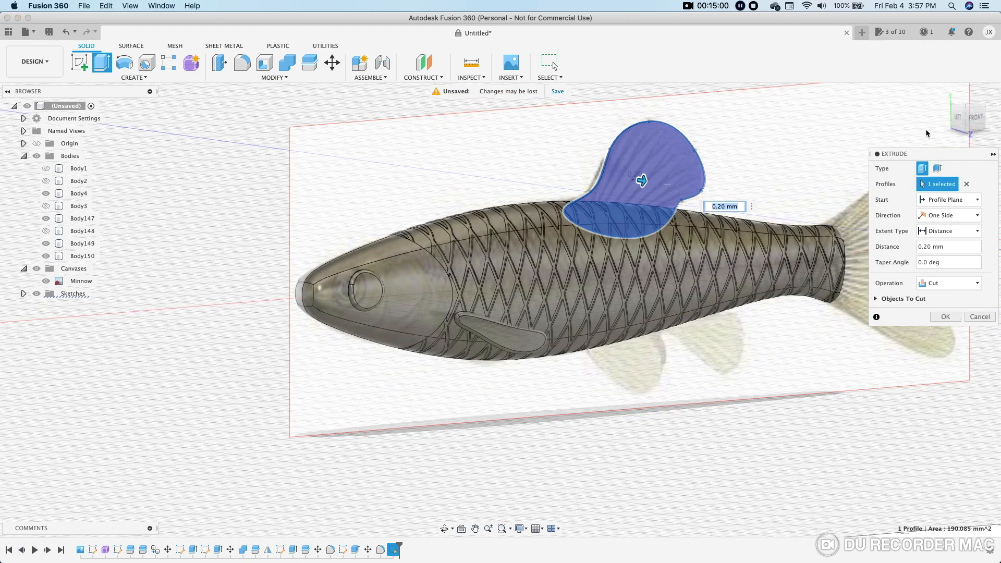
pyautogui.click(958, 121)
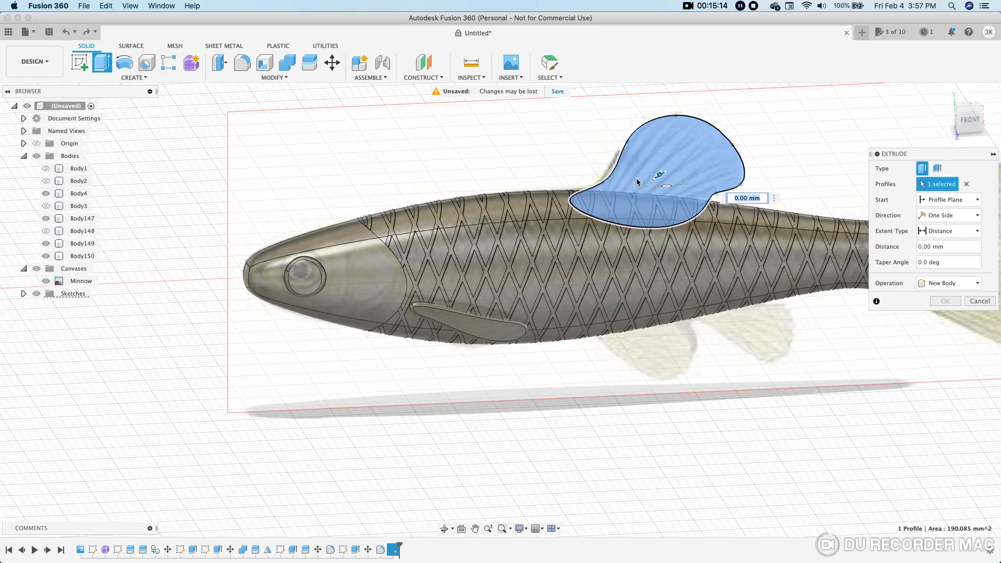
pyautogui.click(637, 182)
pyautogui.click(637, 182)
pyautogui.keyDown('shift'); pyautogui.moveTo(539, 144); pyautogui.dragTo(693, 151, button='middle'); pyautogui.keyUp('shift')
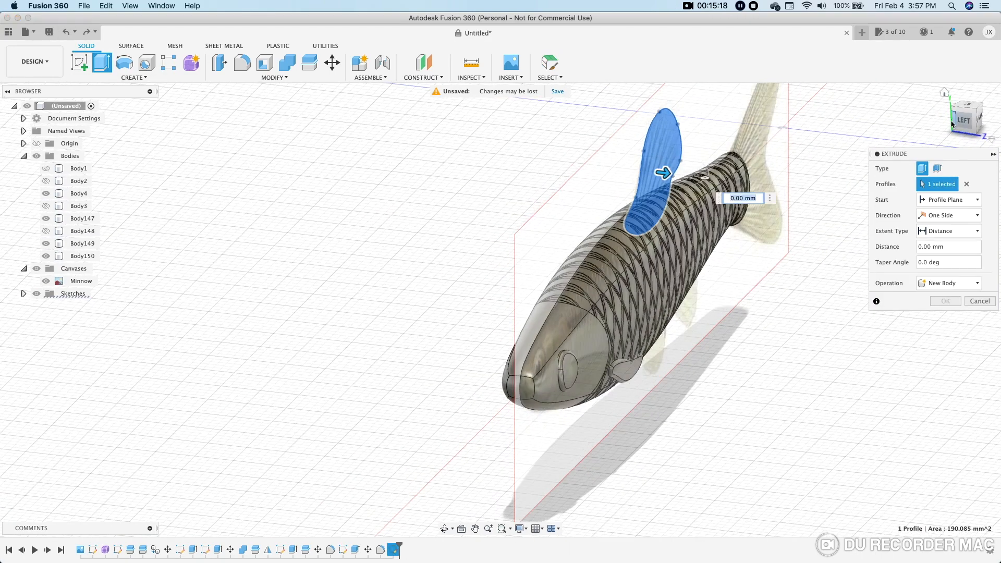
pyautogui.click(964, 119)
pyautogui.click(738, 198)
pyautogui.press('BackSpace')
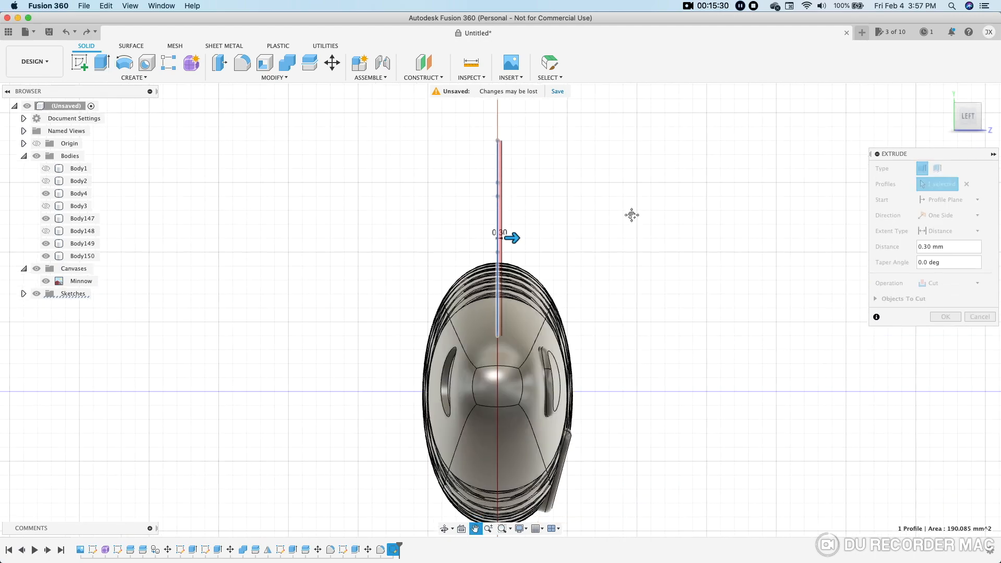
pyautogui.moveTo(631, 215); pyautogui.dragTo(633, 220, button='middle')
pyautogui.click(949, 283)
pyautogui.click(954, 331)
pyautogui.keyDown('shift'); pyautogui.moveTo(902, 317); pyautogui.dragTo(678, 312, button='middle'); pyautogui.keyUp('shift')
pyautogui.click(945, 301)
pyautogui.scroll(-3, 693, 240)
# Step: Edit the dorsal fin sketch and move the spline point at the fin's front base to follow the reference image more closely
pyautogui.click(968, 118)
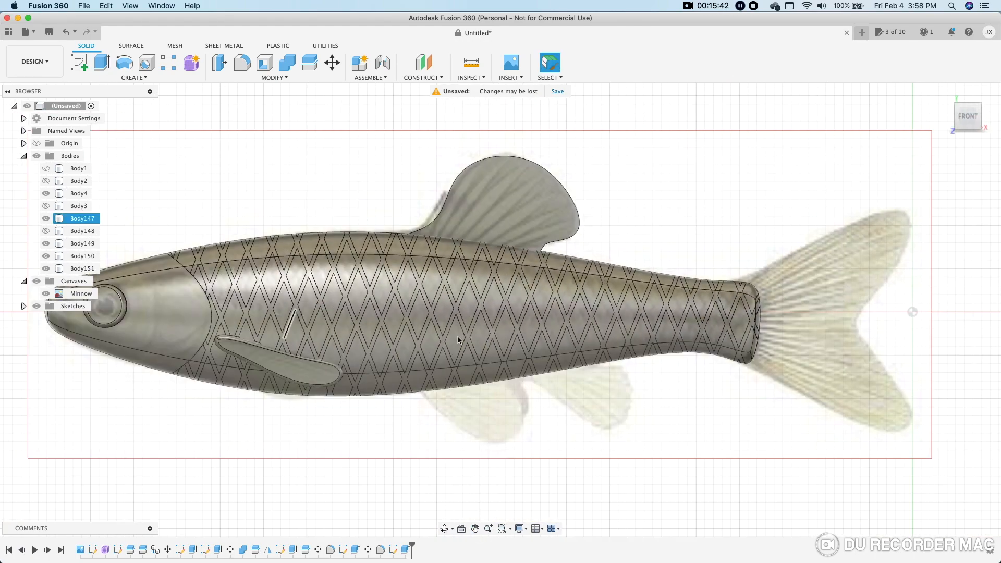
pyautogui.scroll(-2, 463, 217)
pyautogui.click(431, 222)
pyautogui.rightClick(396, 546)
pyautogui.click(417, 445)
pyautogui.scroll(3, 413, 220)
pyautogui.moveTo(401, 239); pyautogui.dragTo(401, 253)
pyautogui.click(698, 66)
pyautogui.scroll(-3, 756, 269)
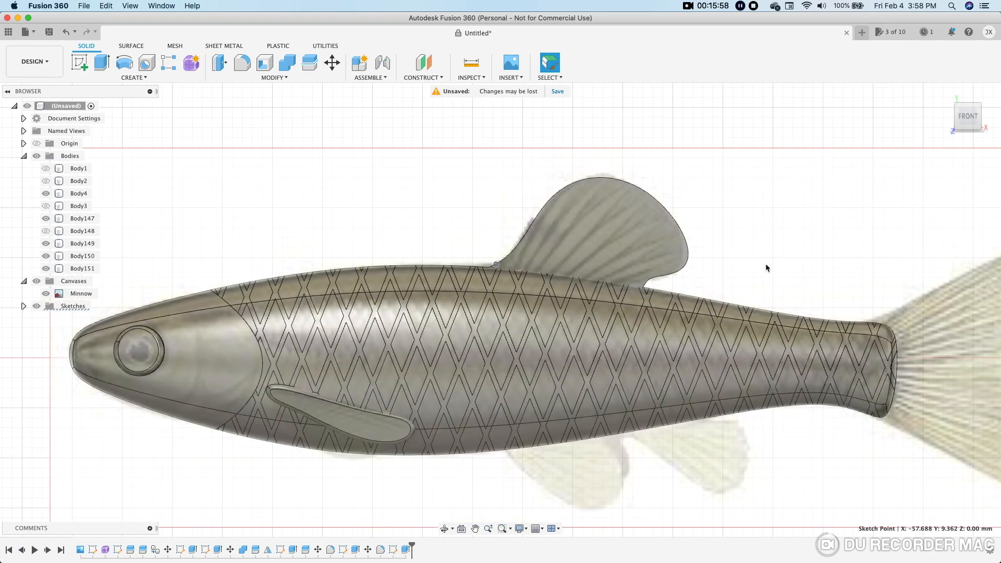
# Step: Sketch a closed spline in the front view tracing the tail fin and adjust the fit point on its lower lobe
pyautogui.moveTo(766, 266); pyautogui.dragTo(632, 221, button='middle')
pyautogui.click(80, 63)
pyautogui.click(922, 323)
pyautogui.moveTo(670, 334)
pyautogui.mouseDown(button='middle')
pyautogui.moveTo(307, 334)
pyautogui.moveTo(567, 336)
pyautogui.mouseUp(button='middle')
pyautogui.click(147, 62)
pyautogui.scroll(5, 360, 333)
pyautogui.click(276, 243)
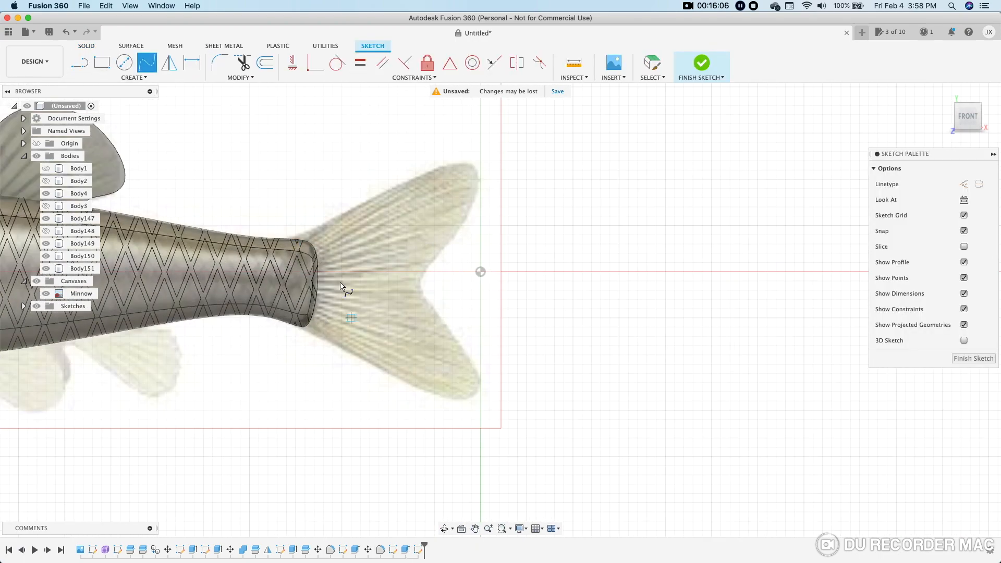
pyautogui.click(429, 269)
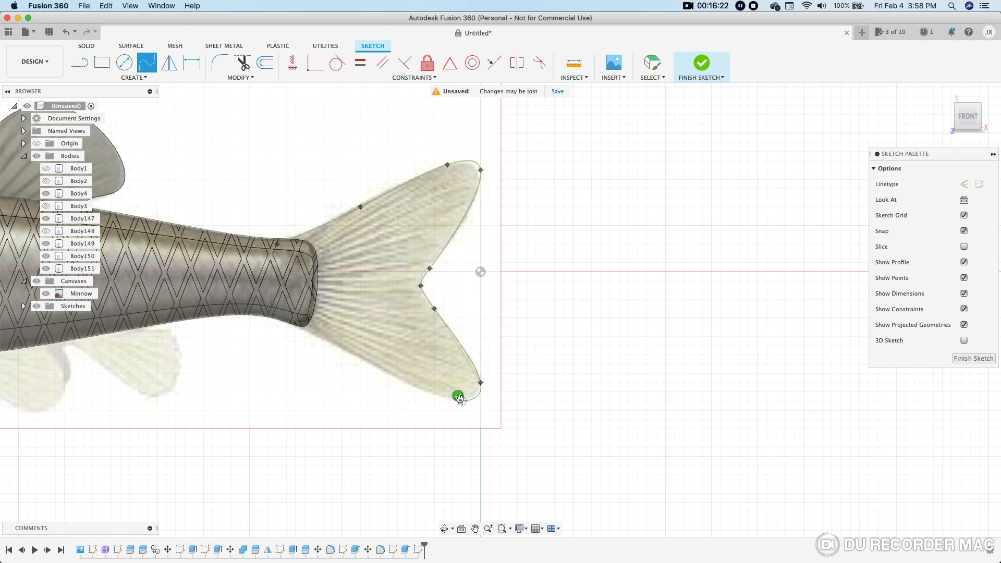
pyautogui.scroll(3, 470, 401)
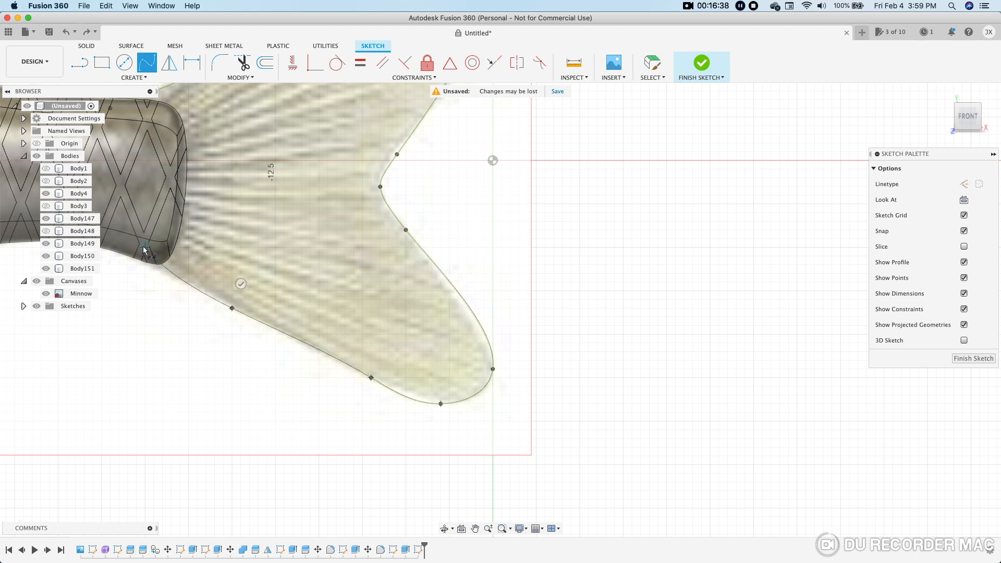
pyautogui.scroll(-3, 367, 166)
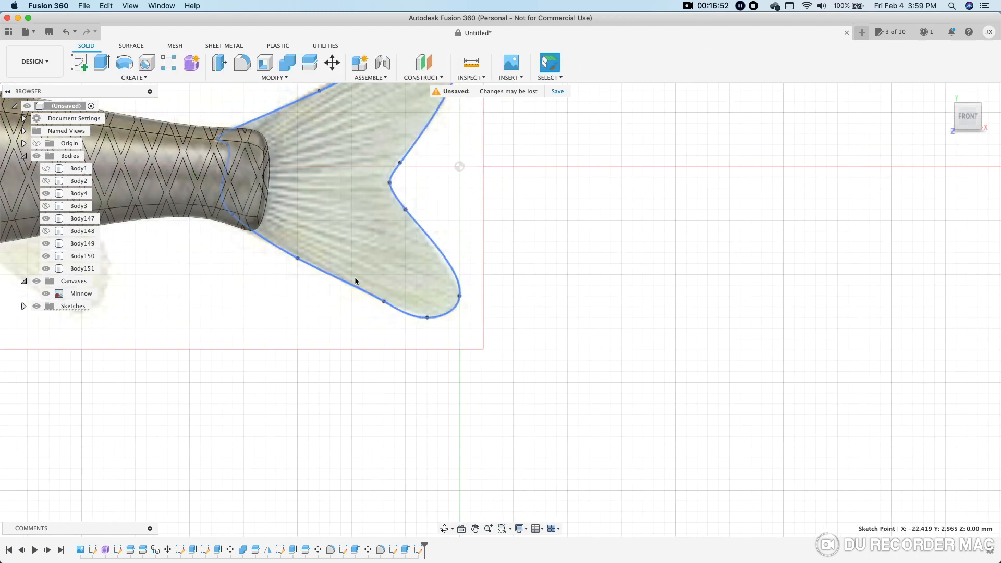
pyautogui.moveTo(427, 318); pyautogui.dragTo(425, 313)
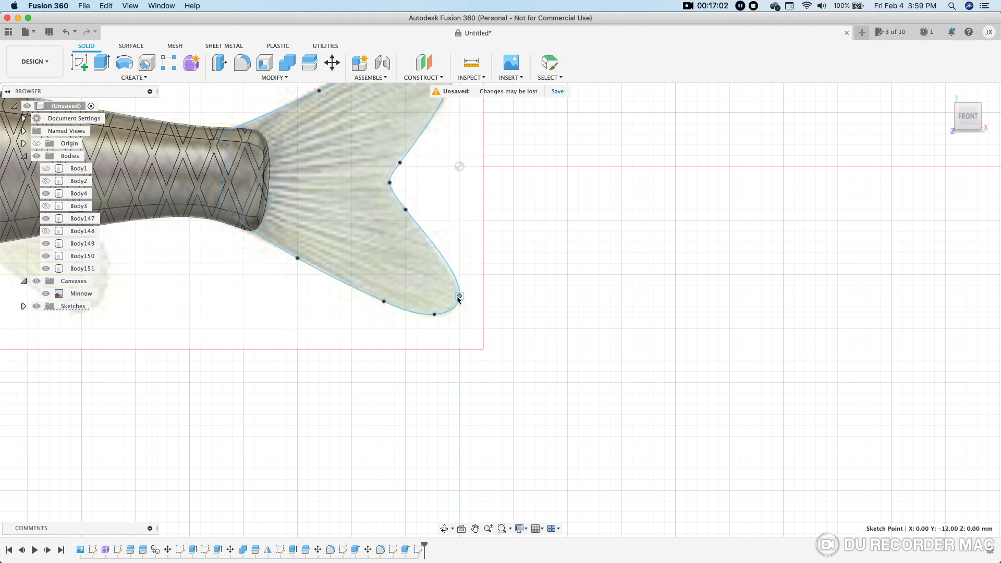
pyautogui.scroll(-3, 626, 190)
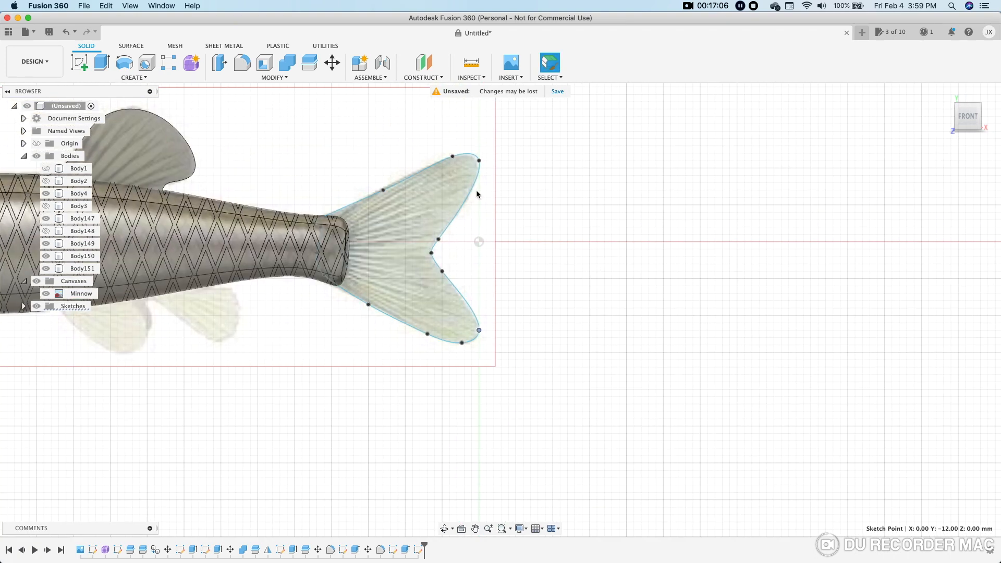
# Step: Extrude the tail fin profile 0.30 mm as a new body
pyautogui.click(102, 63)
pyautogui.click(396, 247)
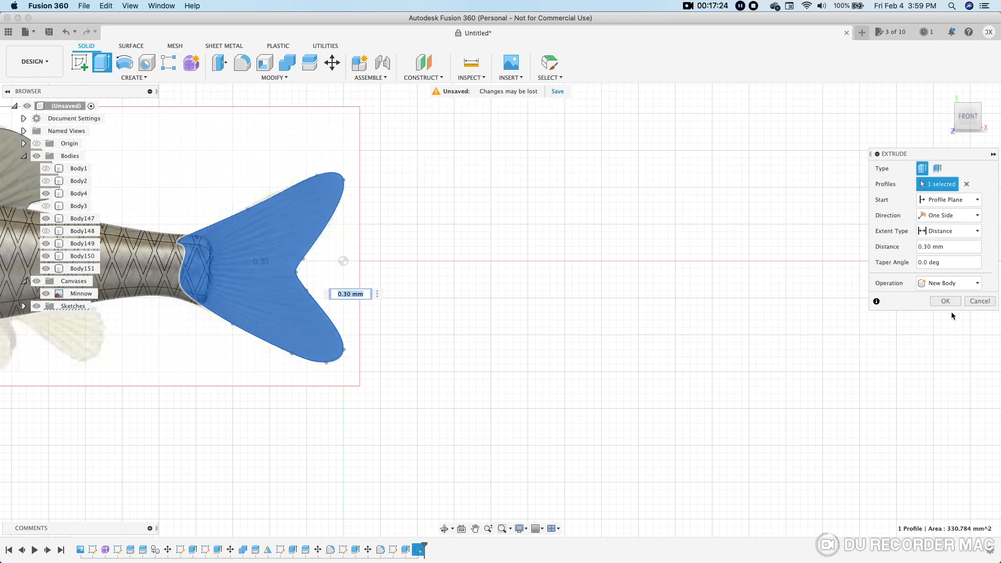
pyautogui.click(945, 301)
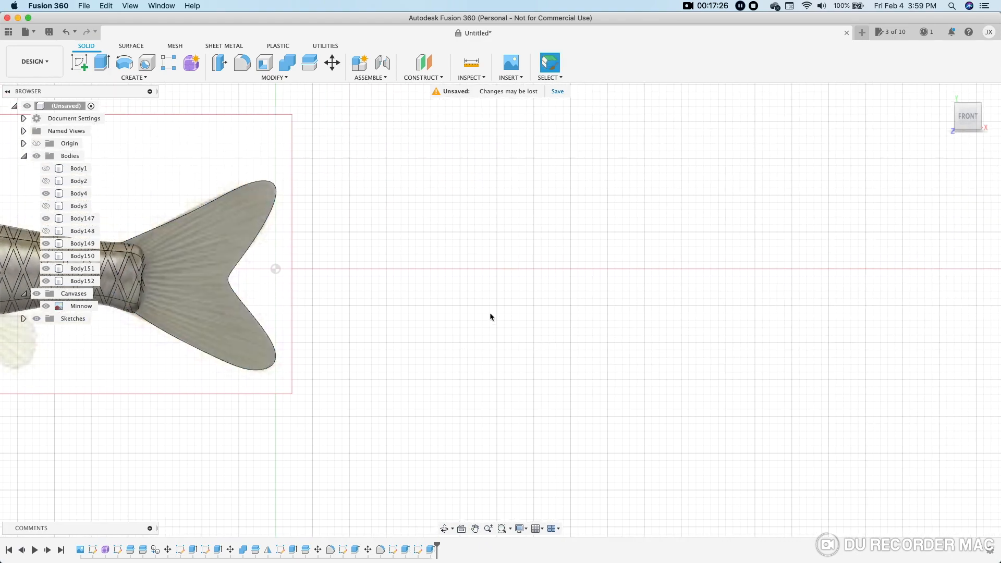
# Step: Trace the rear belly fin with a closed spline in the front view and extrude it as a new body
pyautogui.click(308, 183)
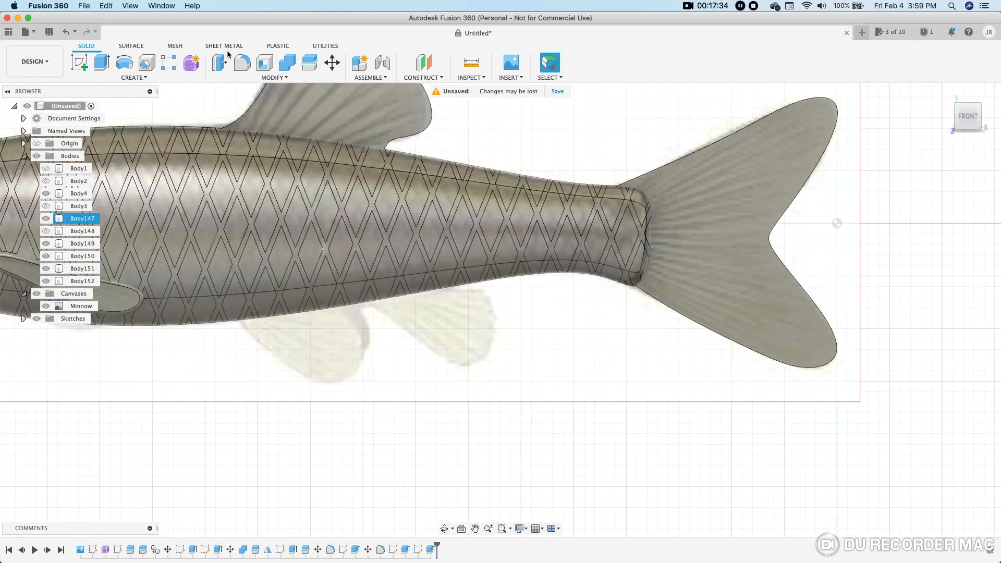
pyautogui.click(83, 64)
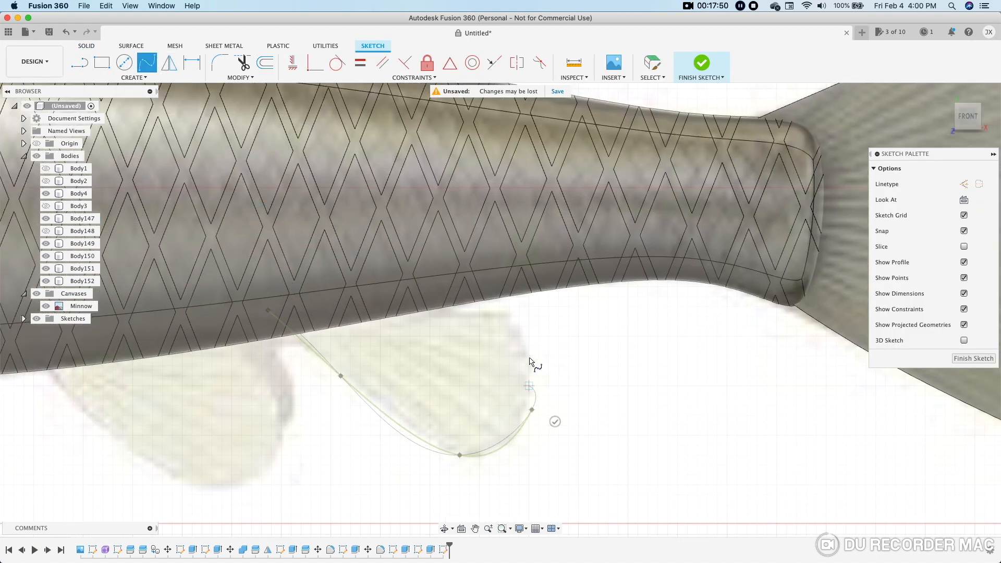
pyautogui.click(477, 286)
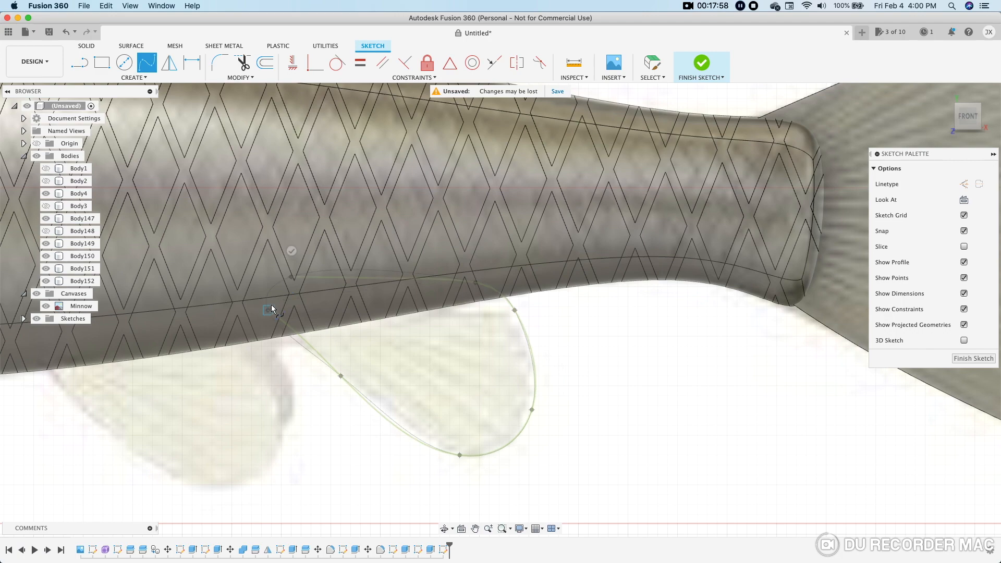
pyautogui.click(268, 310)
pyautogui.click(957, 358)
pyautogui.press('e')
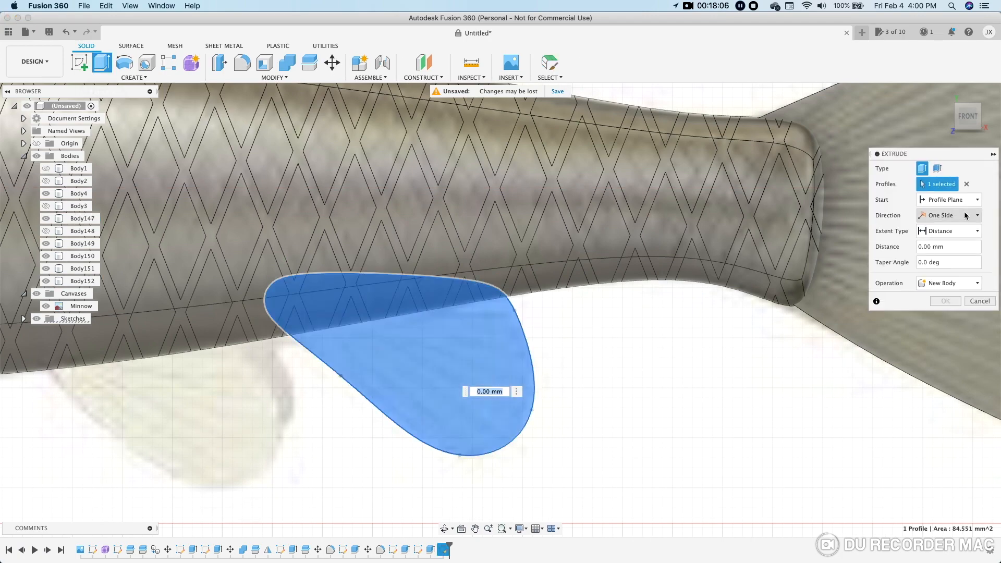
pyautogui.click(949, 284)
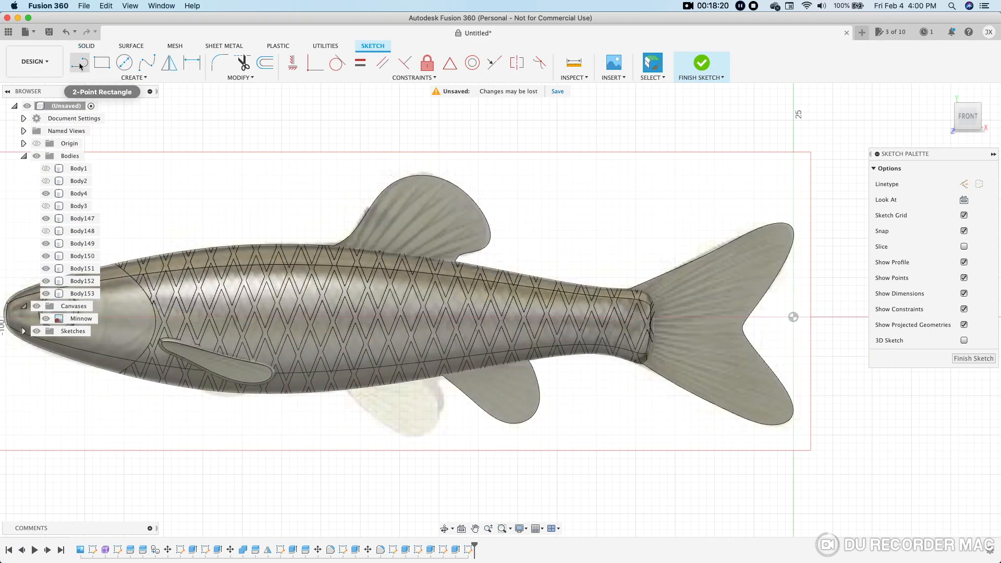
# Step: Trace the front belly fin with a closed spline in the front view and extrude it 0.20 mm as a new body
pyautogui.click(147, 63)
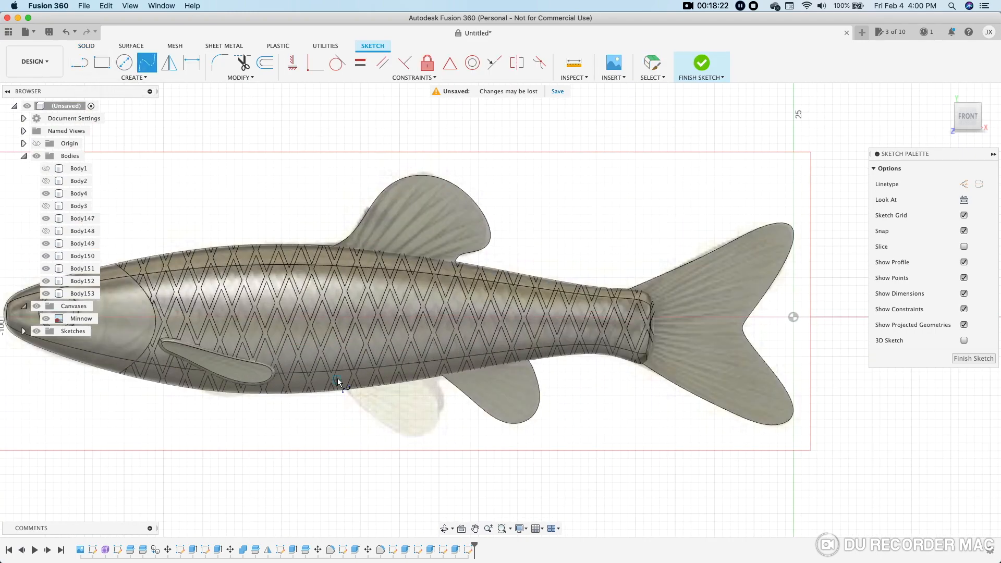
pyautogui.scroll(5, 337, 377)
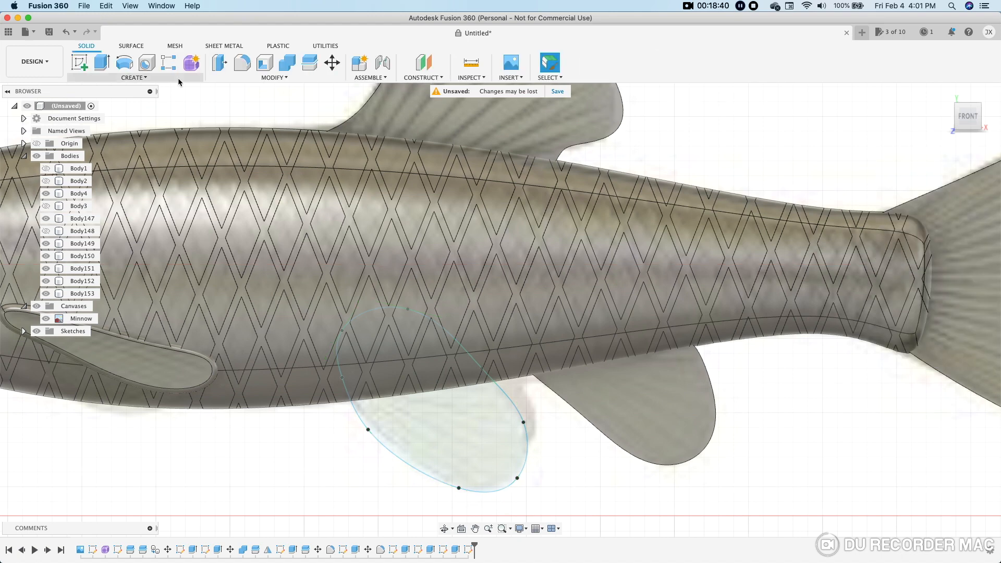
pyautogui.press('e')
pyautogui.click(454, 438)
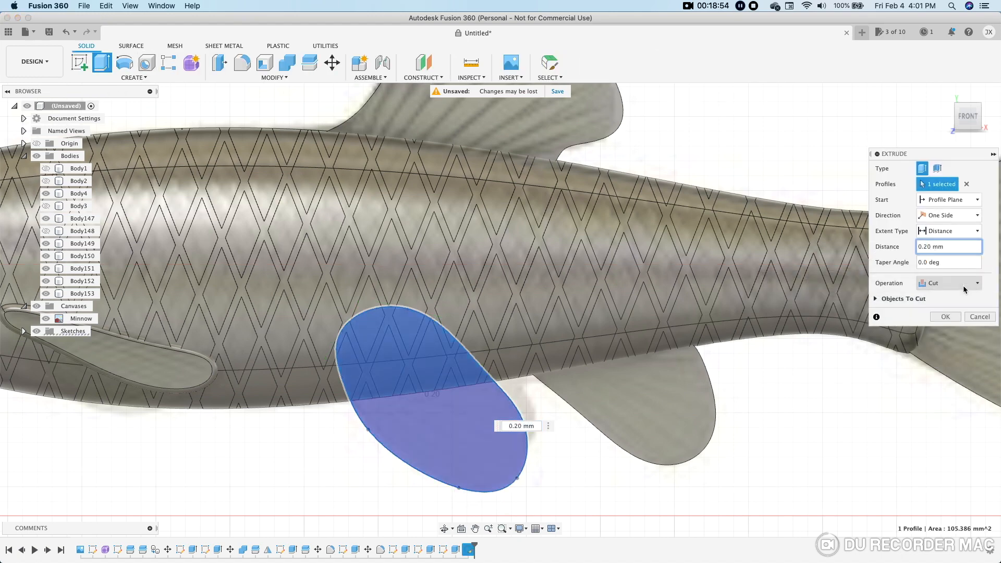
pyautogui.click(962, 286)
pyautogui.click(947, 328)
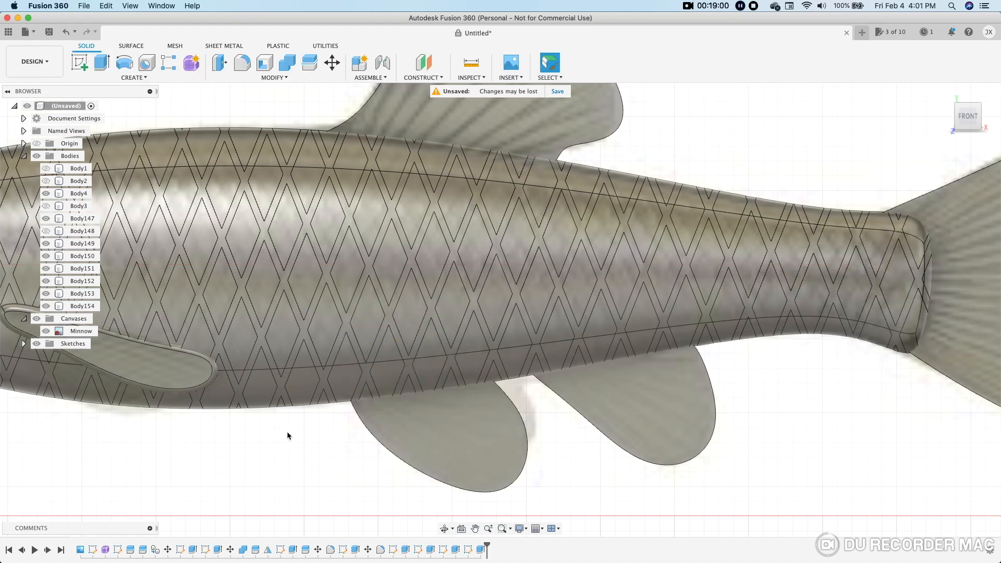
# Step: Rotate the front belly fin Body154 outward from the centre plane and move it 1.50 mm along Z
pyautogui.keyDown('shift'); pyautogui.moveTo(287, 430); pyautogui.dragTo(389, 410, button='middle'); pyautogui.keyUp('shift')
pyautogui.click(82, 306)
pyautogui.press('m')
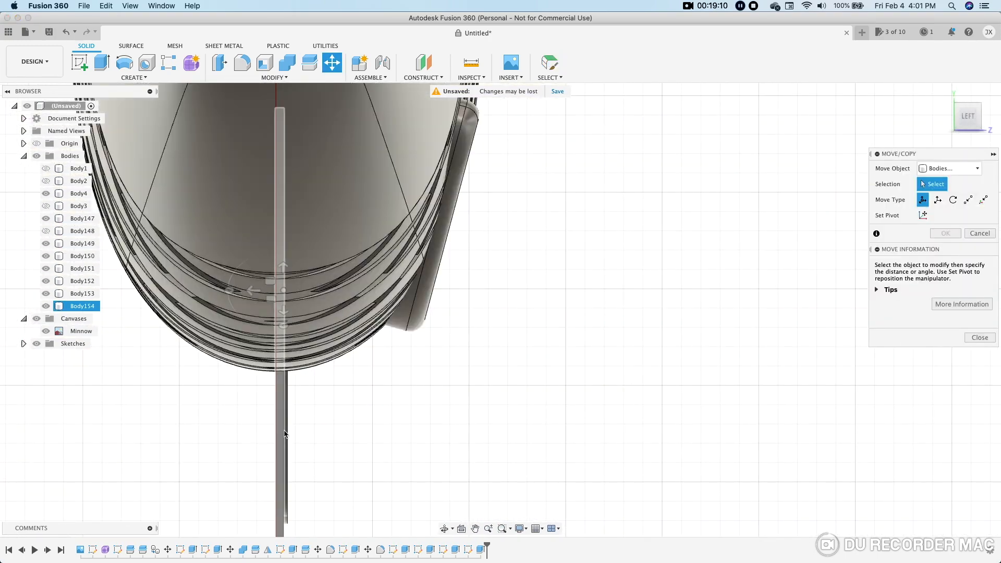
pyautogui.click(232, 440)
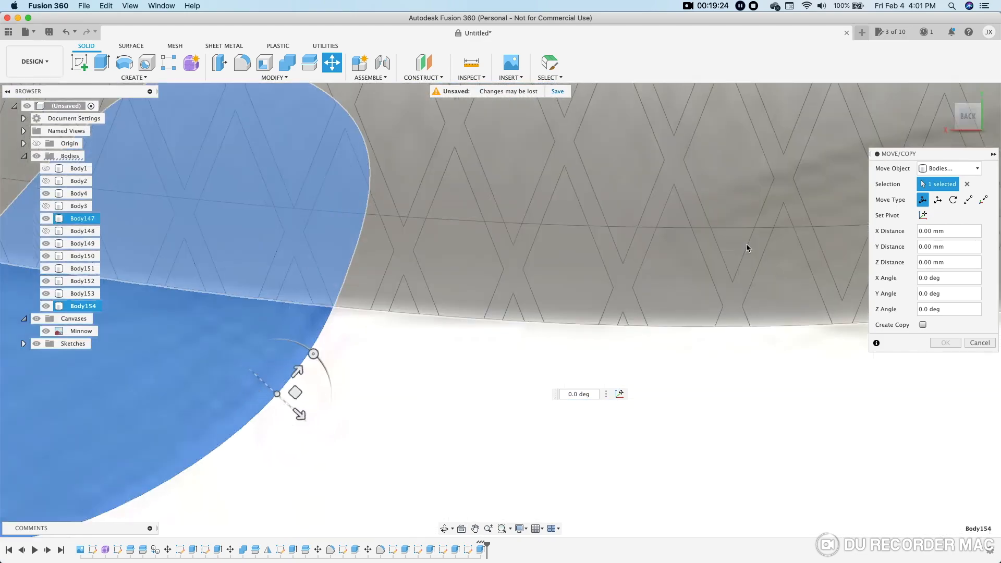
pyautogui.click(958, 118)
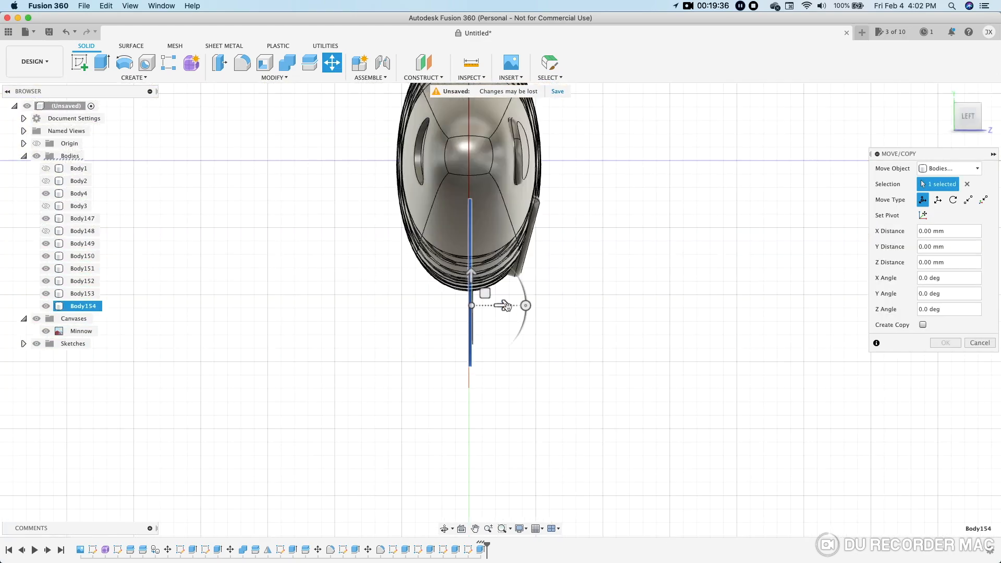
pyautogui.moveTo(525, 305); pyautogui.dragTo(530, 299)
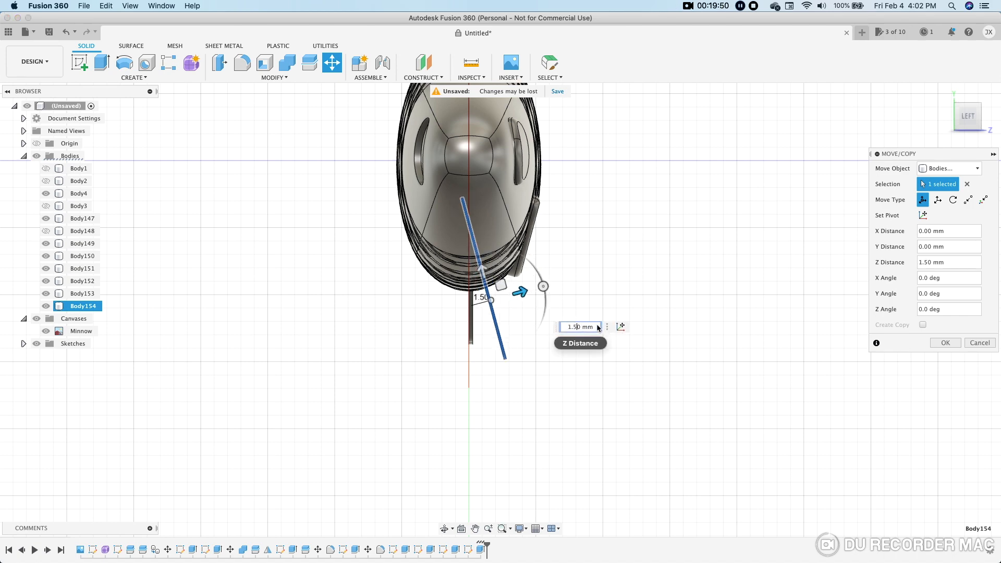
pyautogui.click(945, 343)
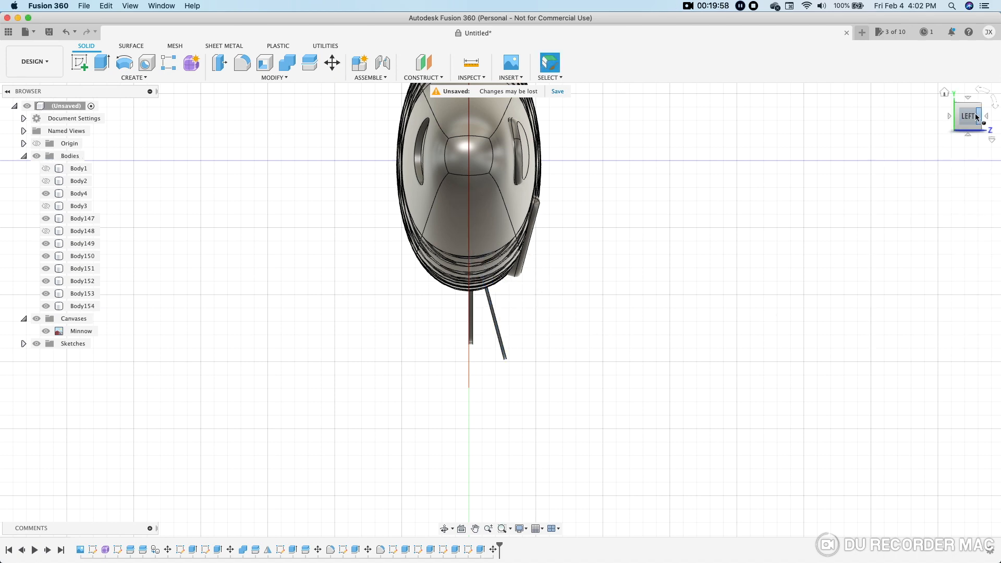
# Step: Reorder the body list so that Body148 sits directly below Body3 with the other hidden bodies
pyautogui.click(948, 116)
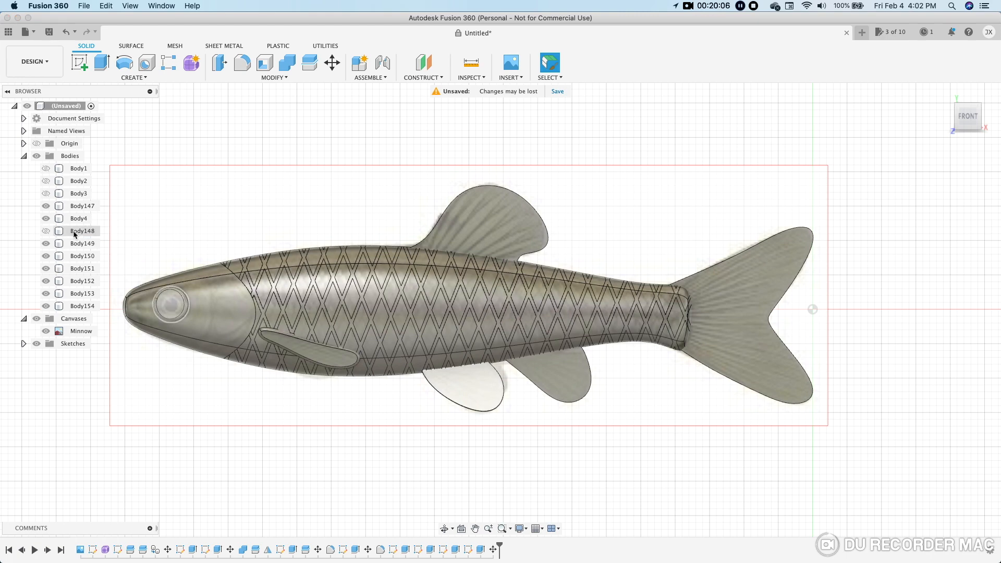
pyautogui.moveTo(73, 233); pyautogui.dragTo(79, 207)
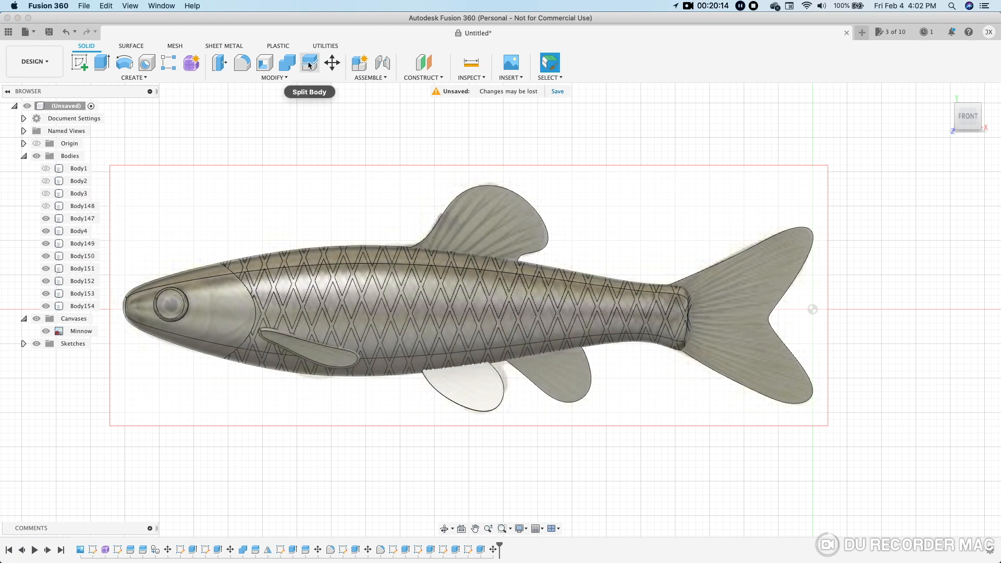
# Step: Start the Split Body command
pyautogui.click(310, 65)
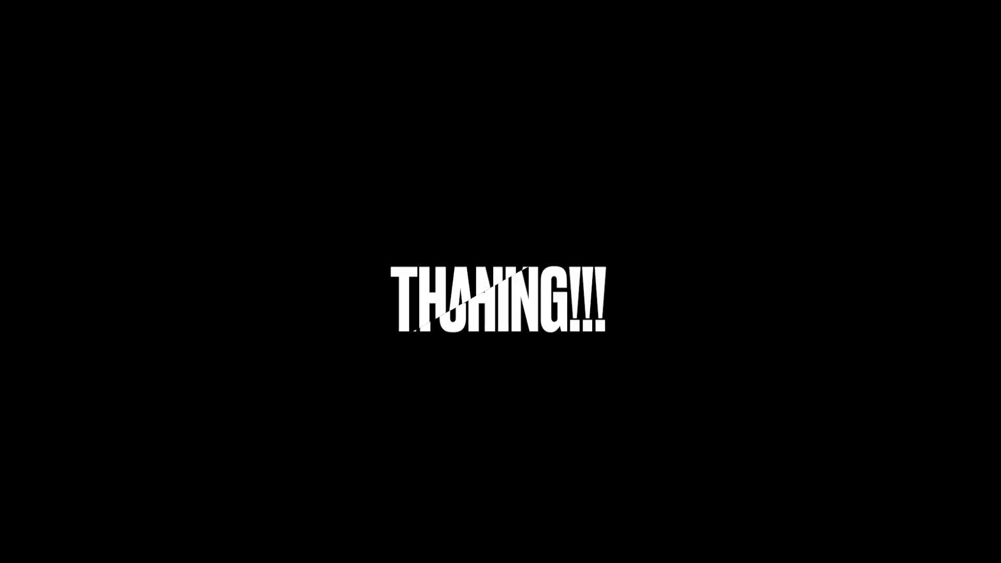